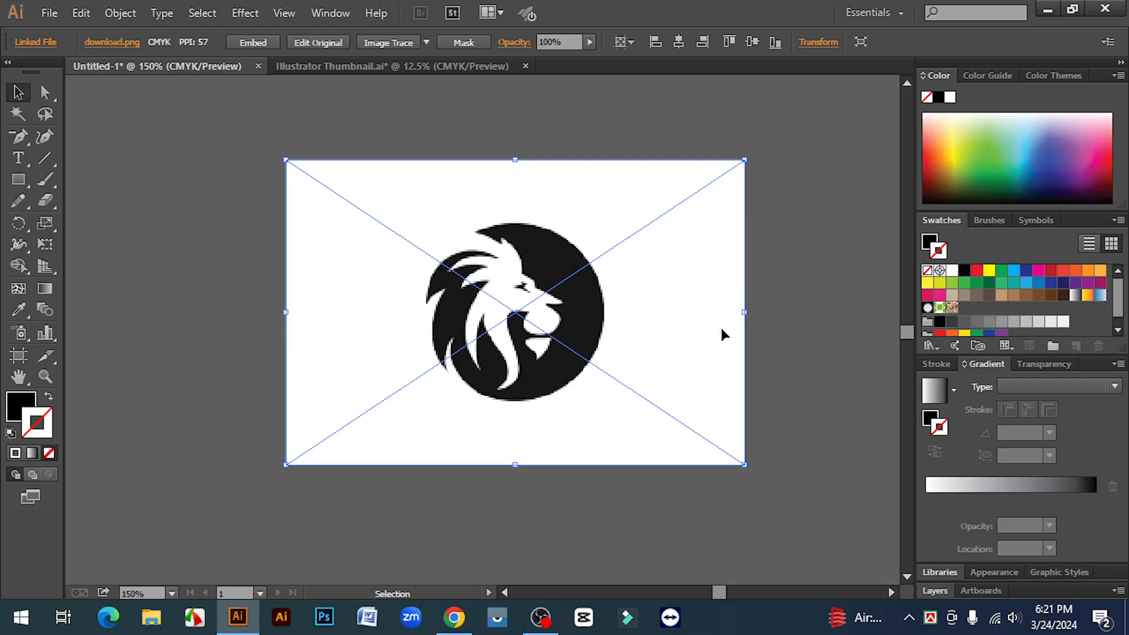
{"action": "left_click", "coordinate": [768, 311]}
{"action": "left_click", "coordinate": [712, 335]}
{"action": "left_click", "coordinate": [788, 349]}
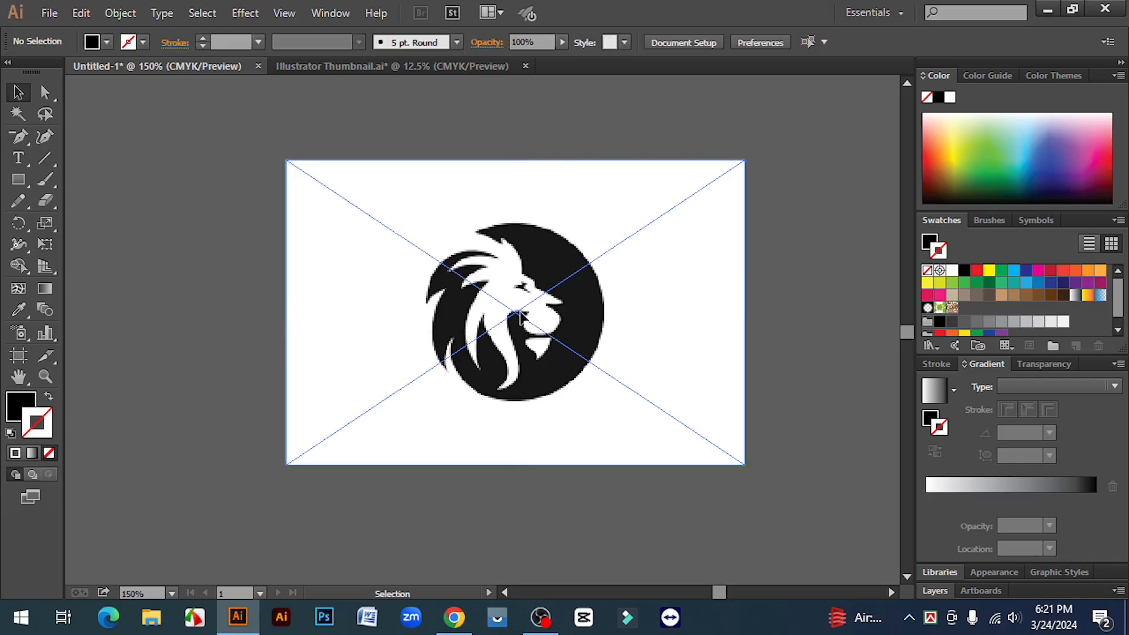
{"action": "left_click", "coordinate": [520, 316]}
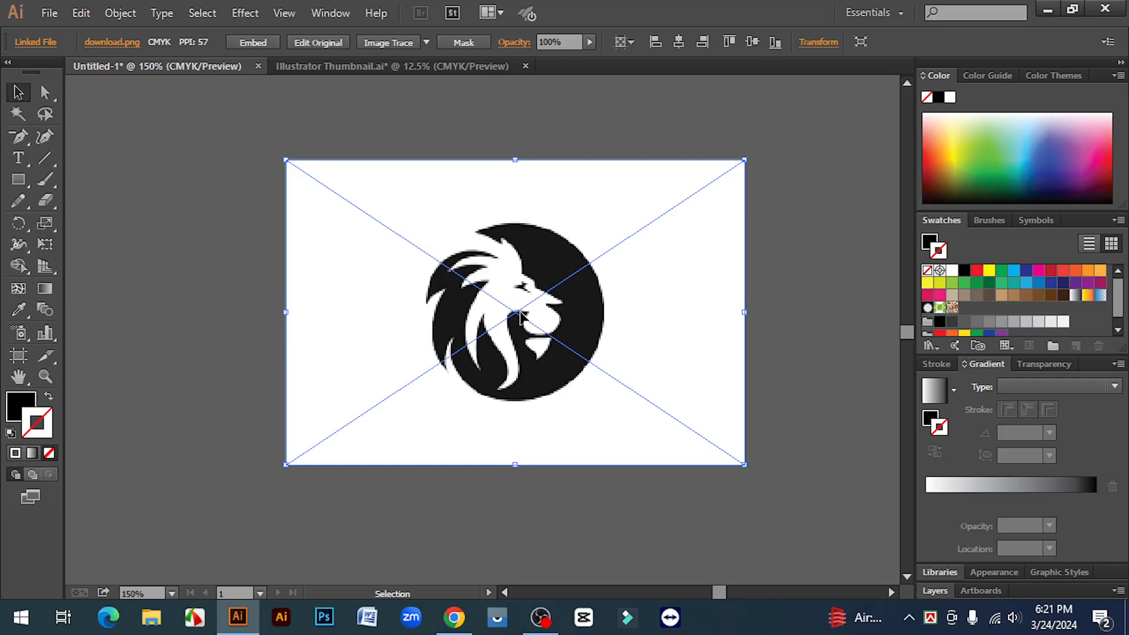
{"action": "left_click", "coordinate": [844, 335]}
- Move the linked lion image around the canvas, keeping it near the middle
{"action": "left_click_drag", "start_coordinate": [664, 306], "coordinate": [621, 323]}
{"action": "left_click", "coordinate": [752, 359]}
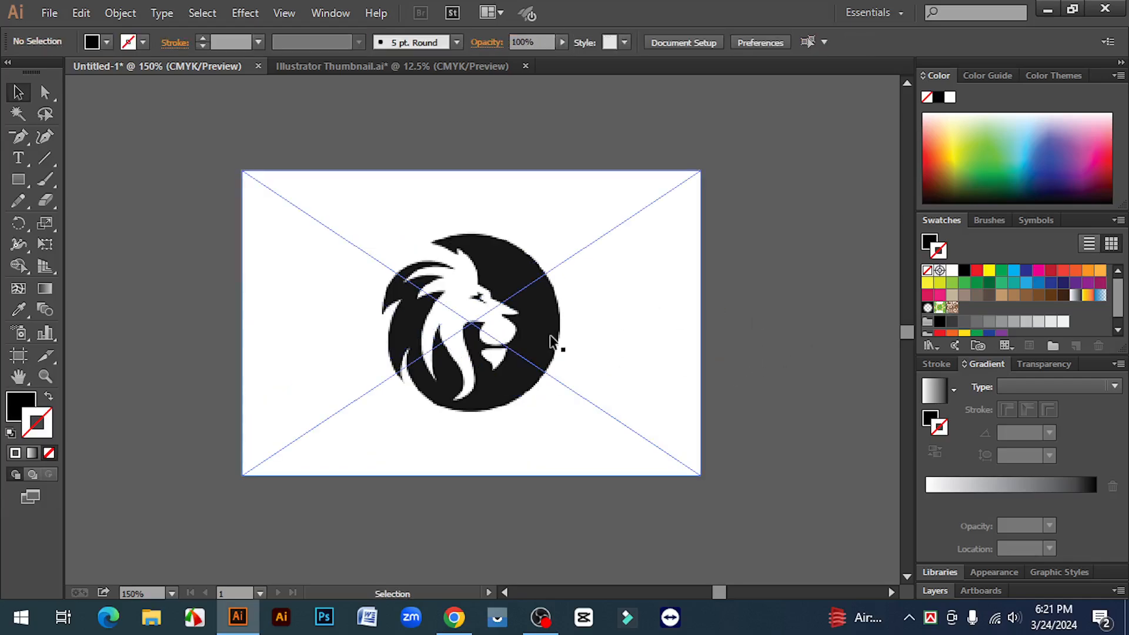
{"action": "left_click_drag", "start_coordinate": [641, 319], "coordinate": [692, 304]}
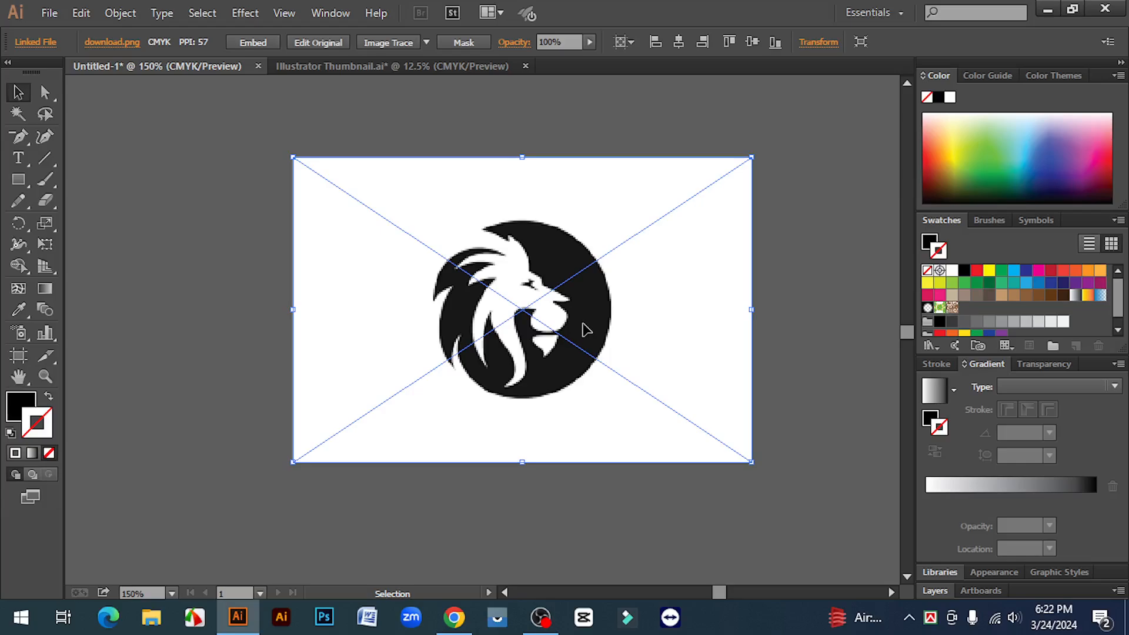
{"action": "left_click_drag", "start_coordinate": [592, 277], "coordinate": [580, 284]}
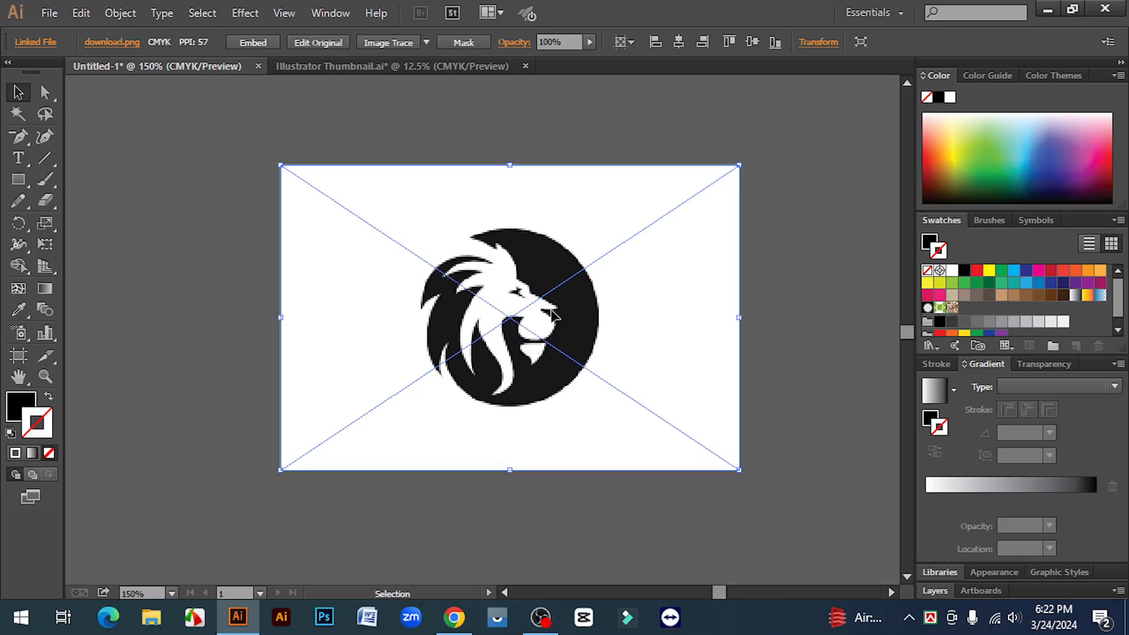
{"action": "key", "text": "shift+Up"}
{"action": "key", "text": "shift+Up"}
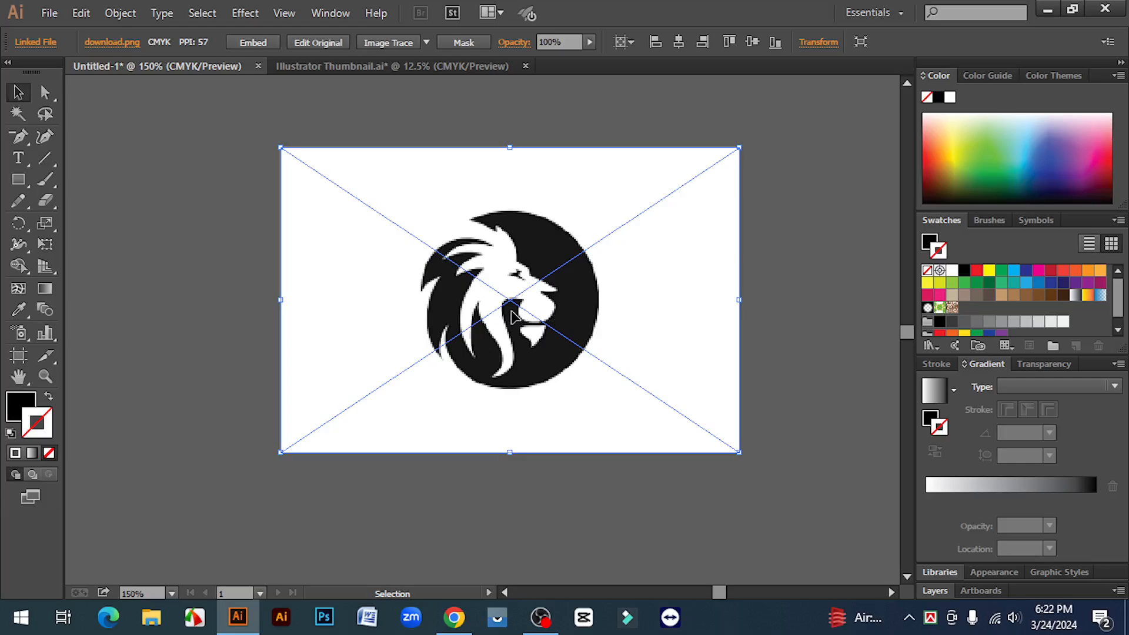
{"action": "left_click_drag", "start_coordinate": [509, 300], "coordinate": [510, 341]}
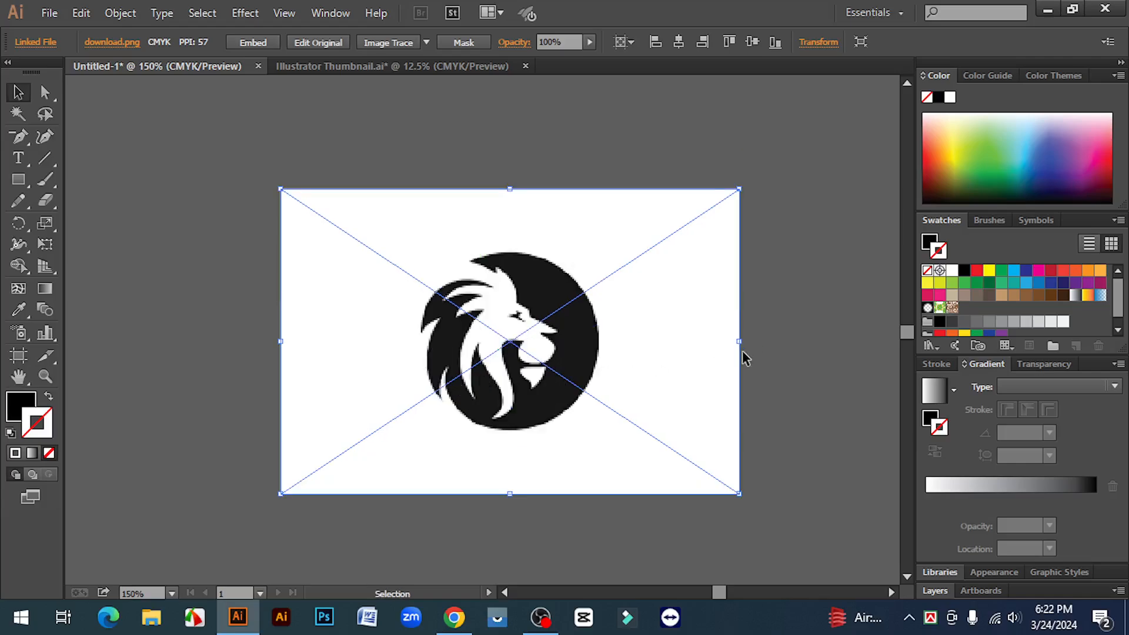
{"action": "left_click", "coordinate": [768, 349]}
{"action": "left_click", "coordinate": [540, 351]}
{"action": "left_click", "coordinate": [774, 335]}
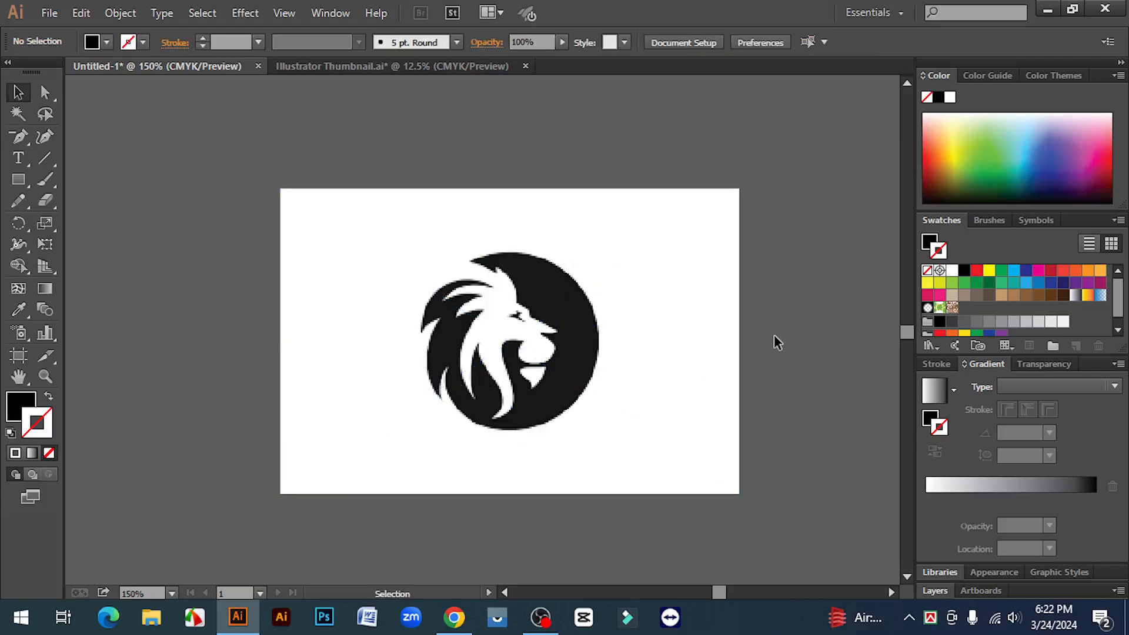
{"action": "scroll", "coordinate": [774, 336], "scroll_direction": "down", "scroll_amount": 1}
{"action": "left_click", "coordinate": [513, 327]}
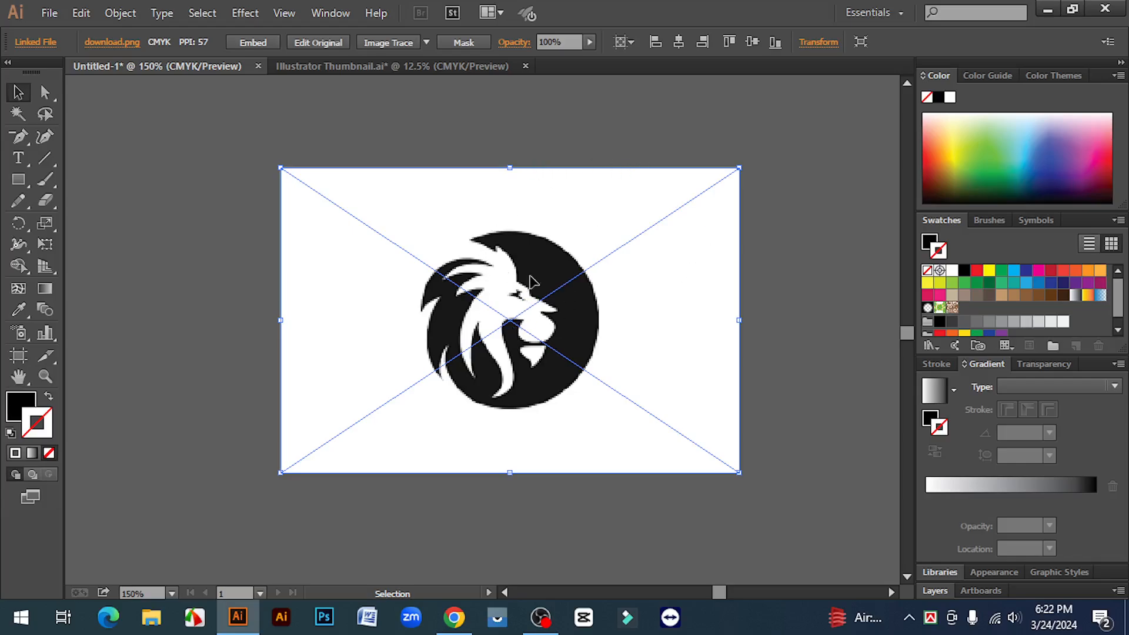
{"action": "left_click_drag", "start_coordinate": [546, 250], "coordinate": [603, 208]}
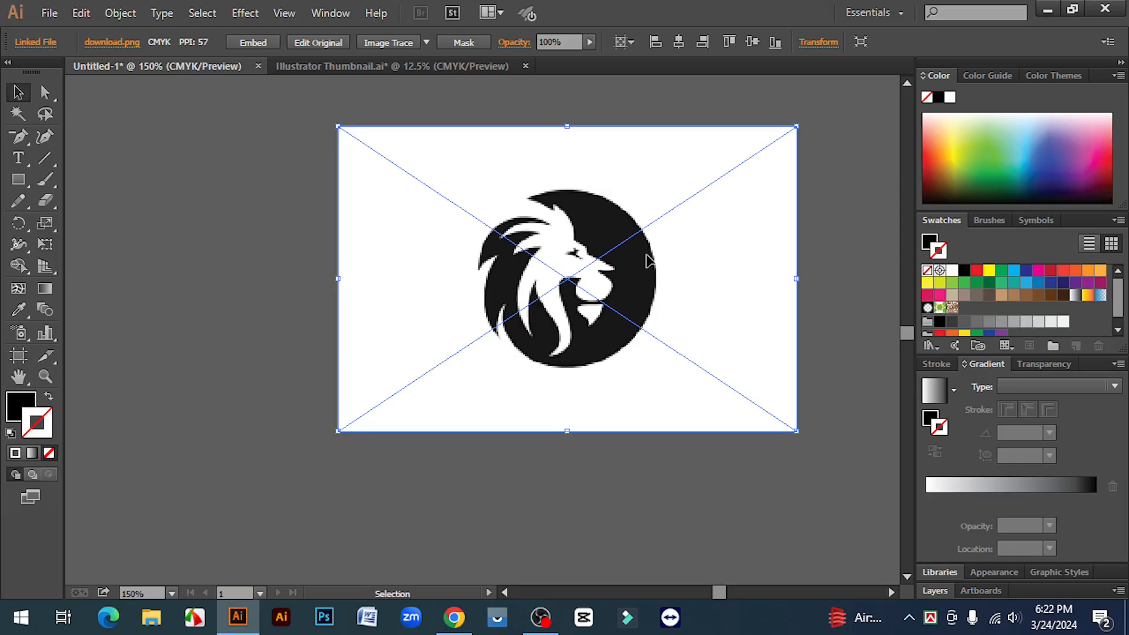
- Delete the lion image, undo the deletion, and move the image back towards the middle of the canvas
{"action": "key", "text": "Delete"}
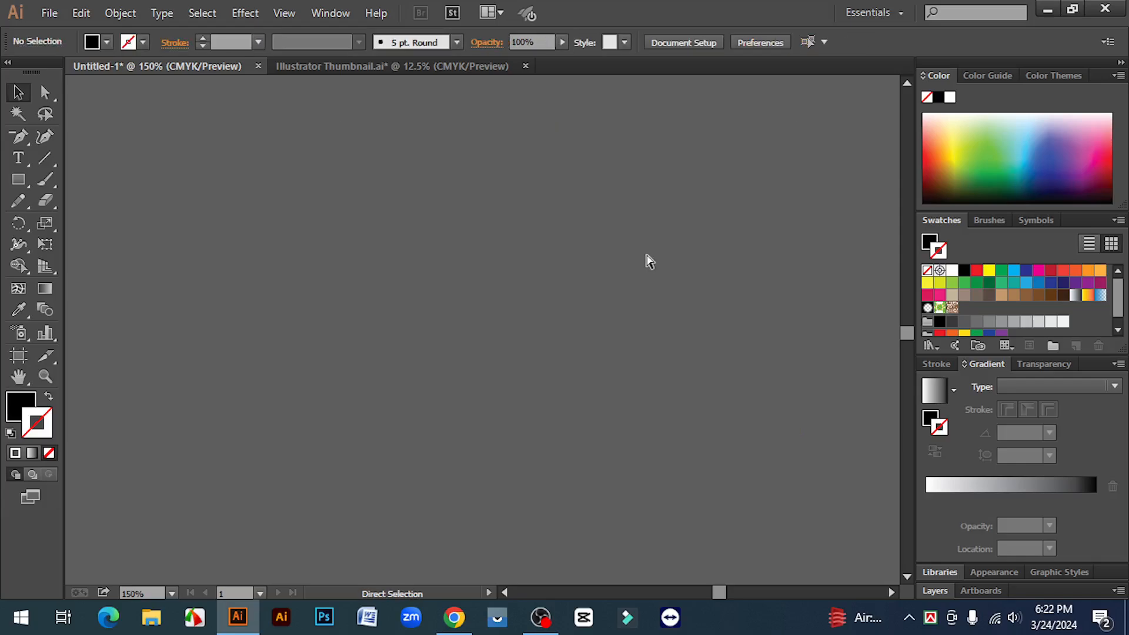
{"action": "key", "text": "ctrl+z"}
{"action": "left_click_drag", "start_coordinate": [647, 259], "coordinate": [534, 266]}
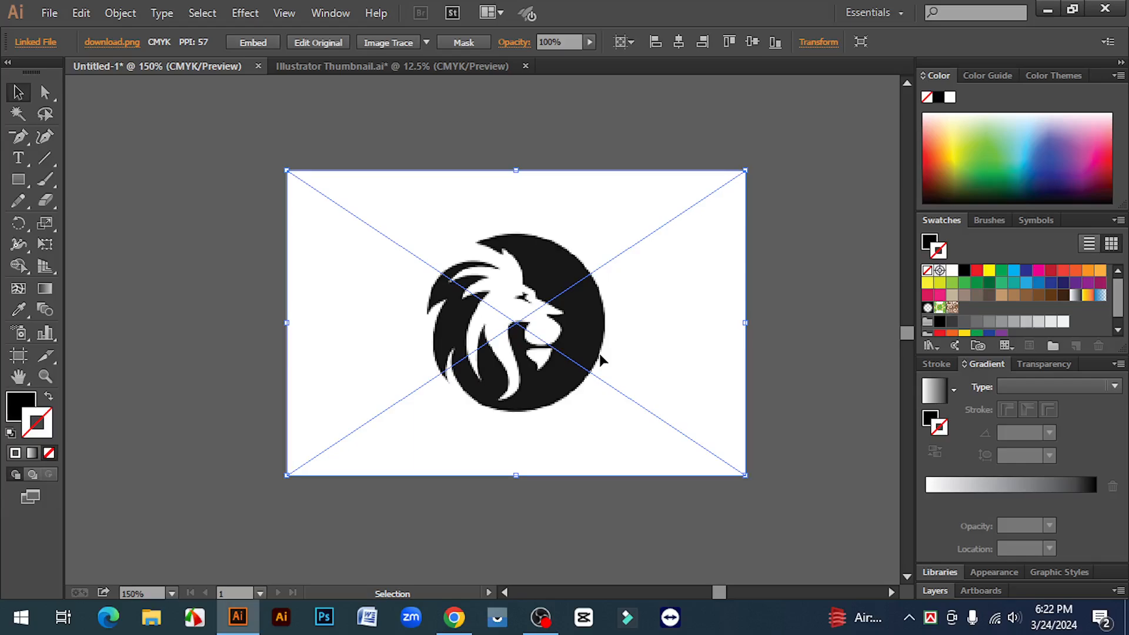
{"action": "left_click_drag", "start_coordinate": [555, 376], "coordinate": [521, 300]}
{"action": "left_click", "coordinate": [828, 302]}
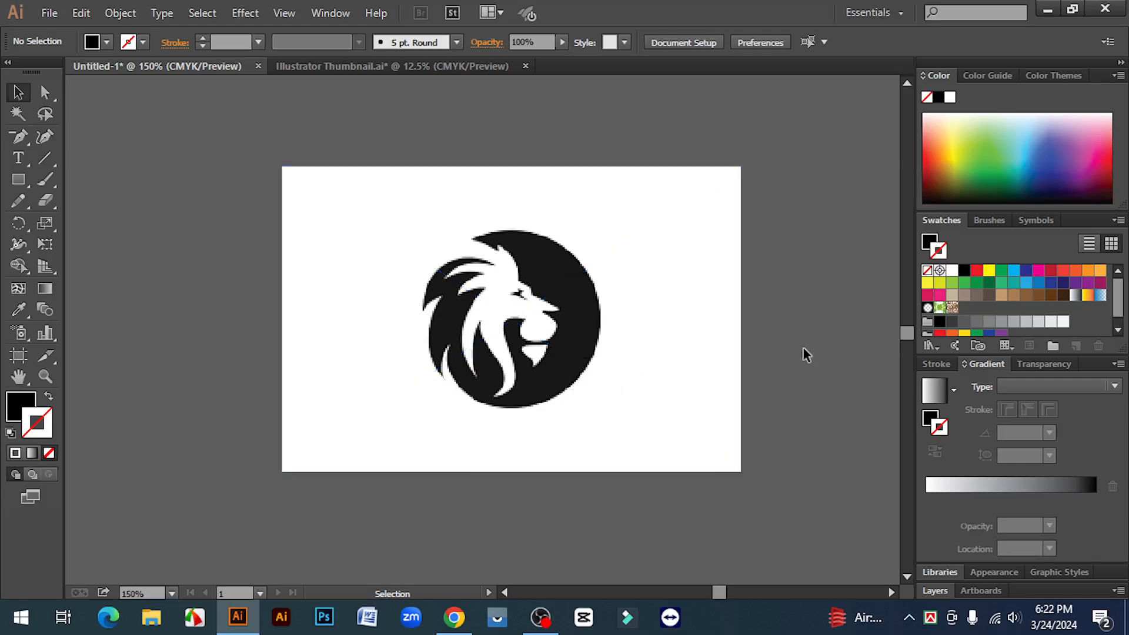
{"action": "left_click", "coordinate": [584, 315]}
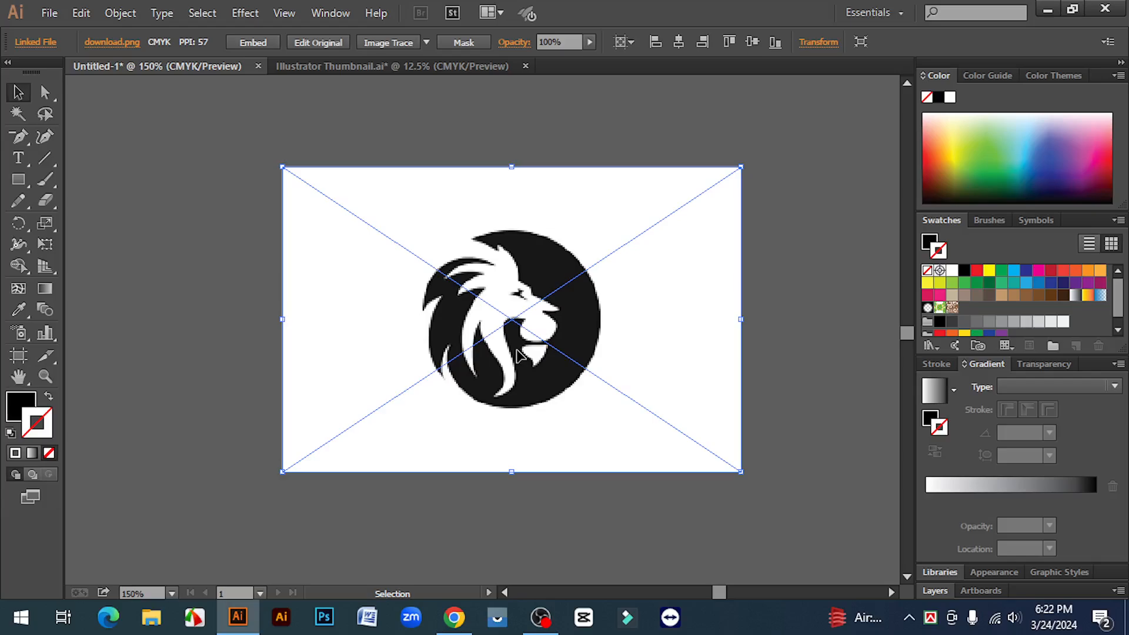
{"action": "left_click", "coordinate": [800, 344]}
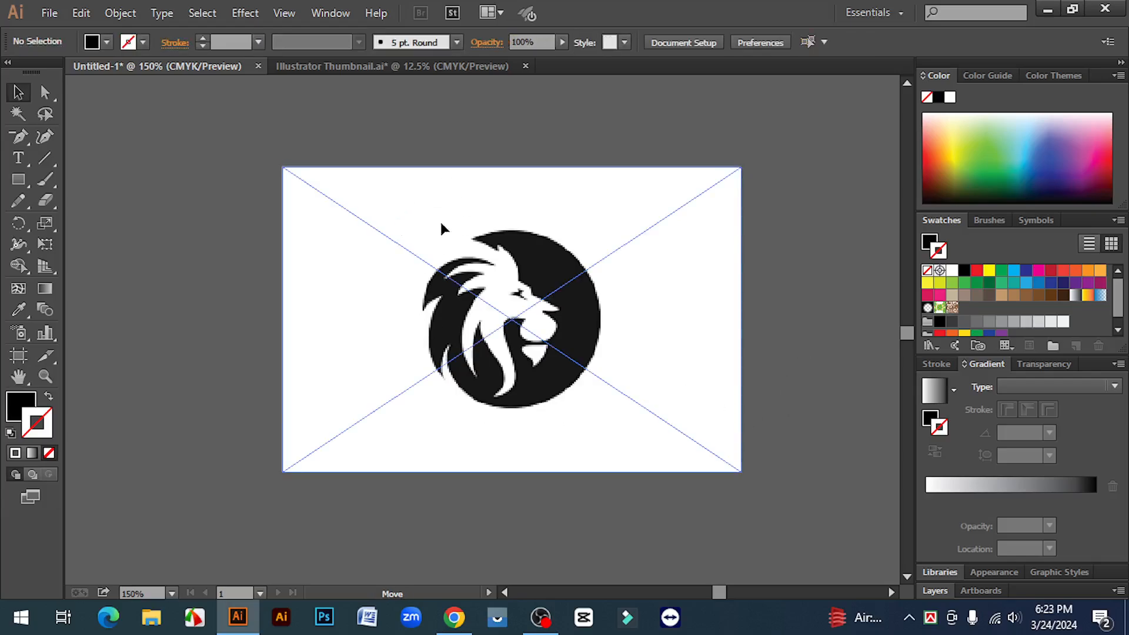
{"action": "left_click_drag", "start_coordinate": [441, 228], "coordinate": [404, 223]}
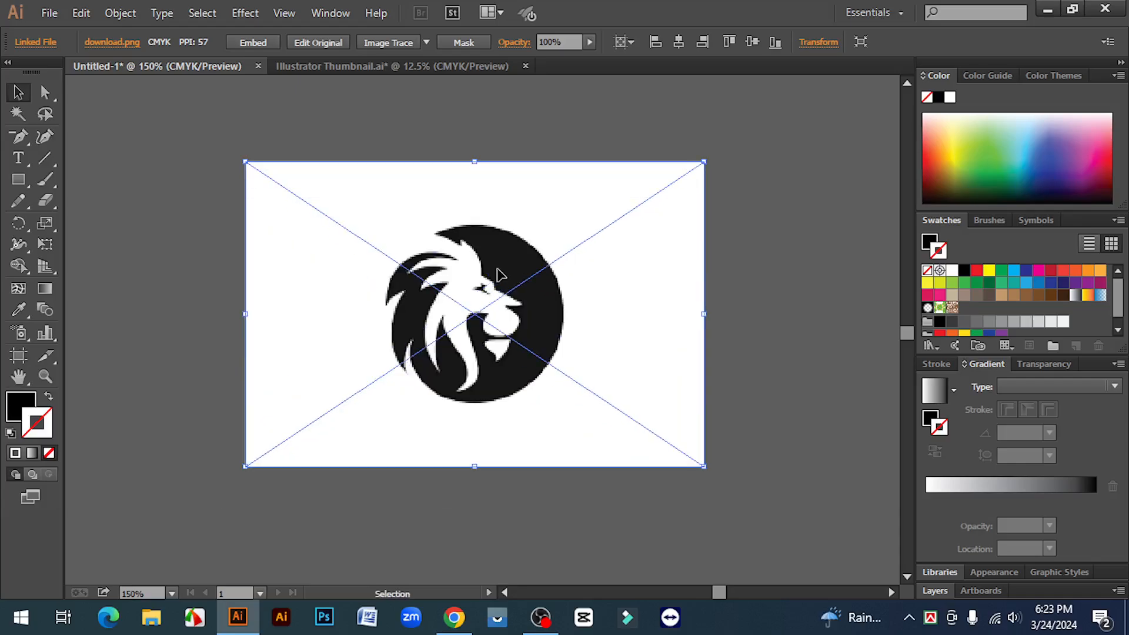
{"action": "left_click_drag", "start_coordinate": [497, 273], "coordinate": [509, 280]}
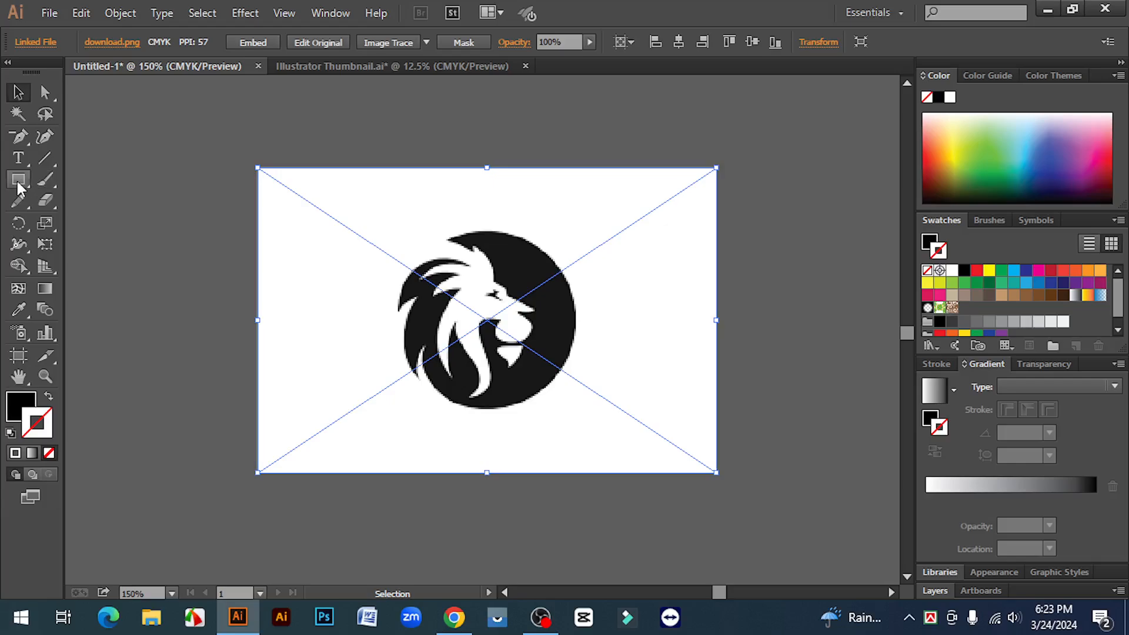
- Draw a black circle centred over the lion emblem with the Ellipse tool and move it beside the image
{"action": "left_click_drag", "start_coordinate": [19, 189], "coordinate": [82, 218]}
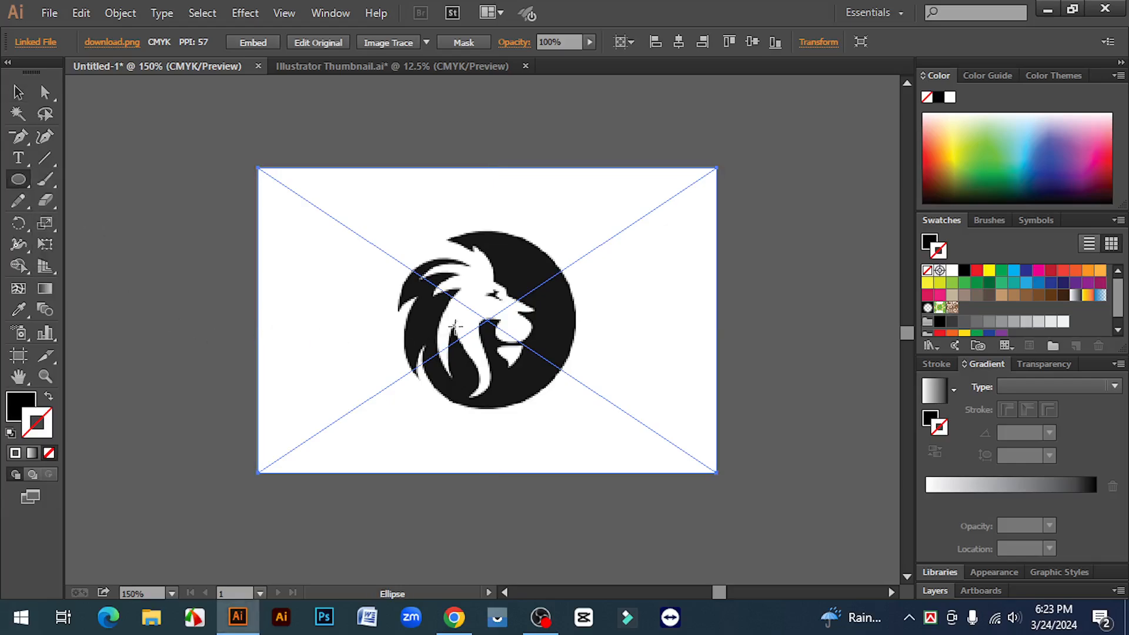
{"action": "left_click_drag", "start_coordinate": [487, 320], "coordinate": [545, 411]}
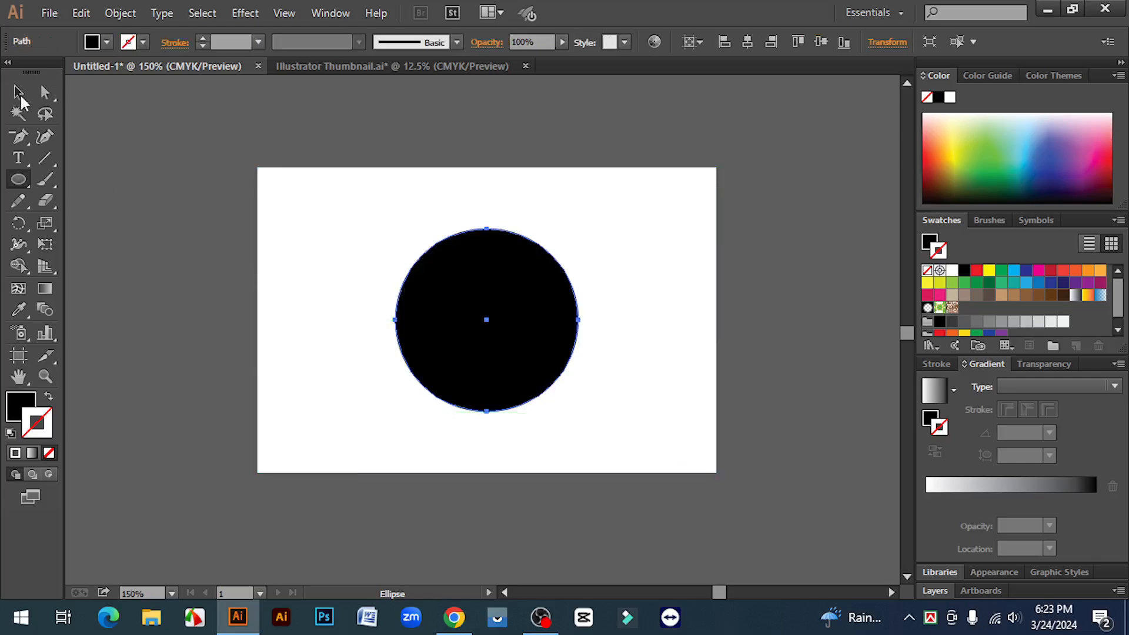
{"action": "left_click_drag", "start_coordinate": [17, 88], "coordinate": [21, 96]}
{"action": "left_click", "coordinate": [22, 99]}
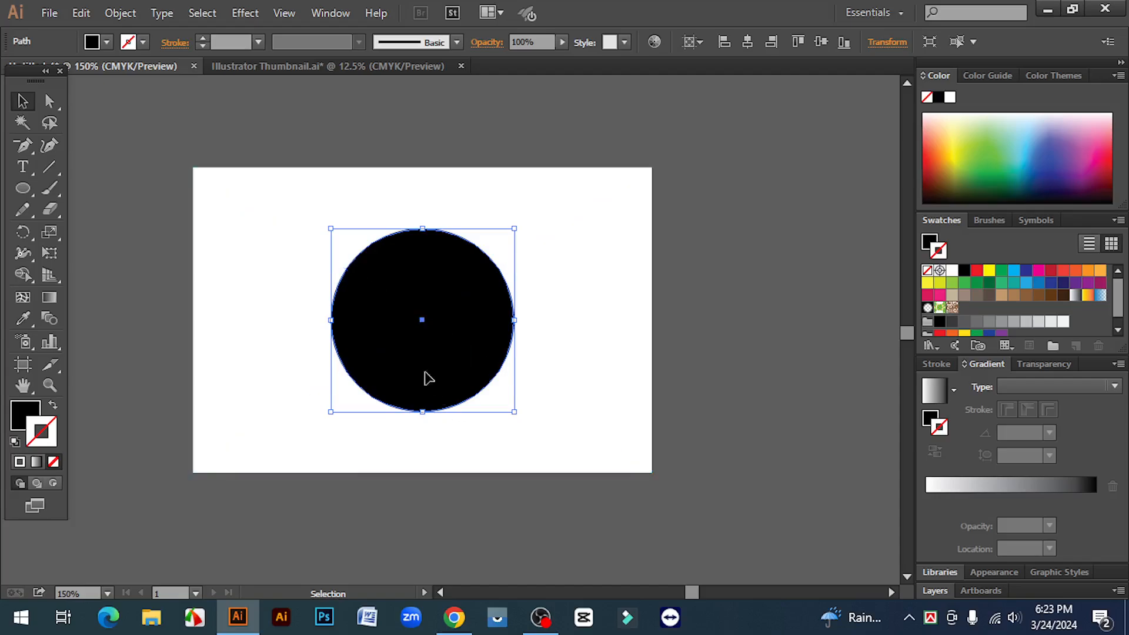
{"action": "left_click_drag", "start_coordinate": [428, 379], "coordinate": [767, 373]}
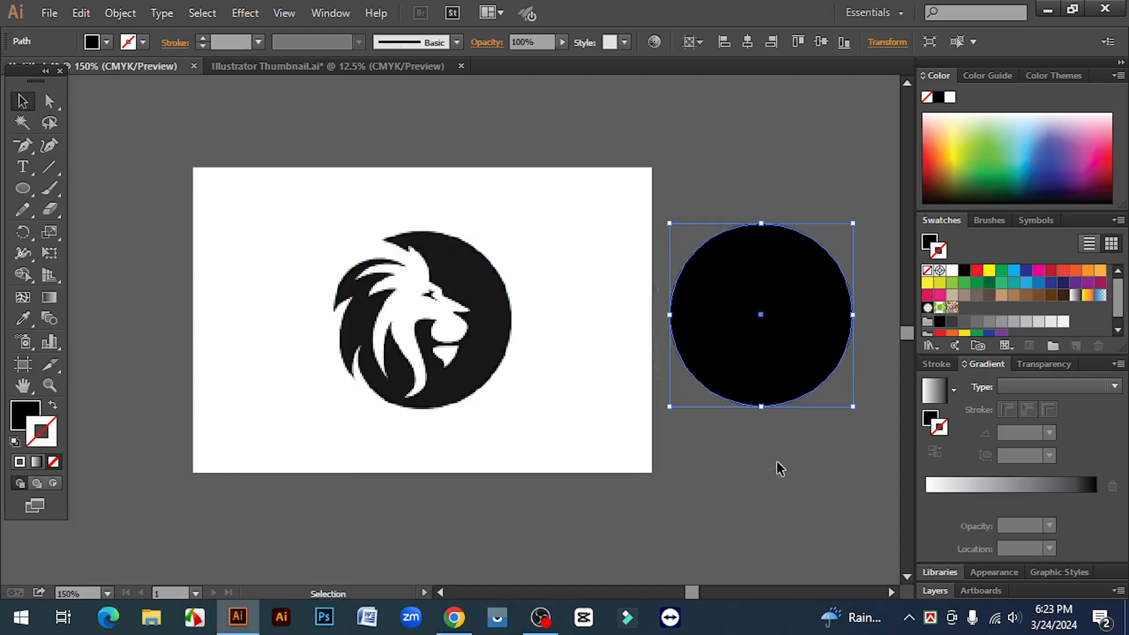
- Delete the black circle beside the lion image
{"action": "left_click", "coordinate": [777, 469]}
{"action": "left_click", "coordinate": [749, 320]}
{"action": "key", "text": "Delete"}
- Delete the linked lion image from the canvas
{"action": "left_click", "coordinate": [520, 311]}
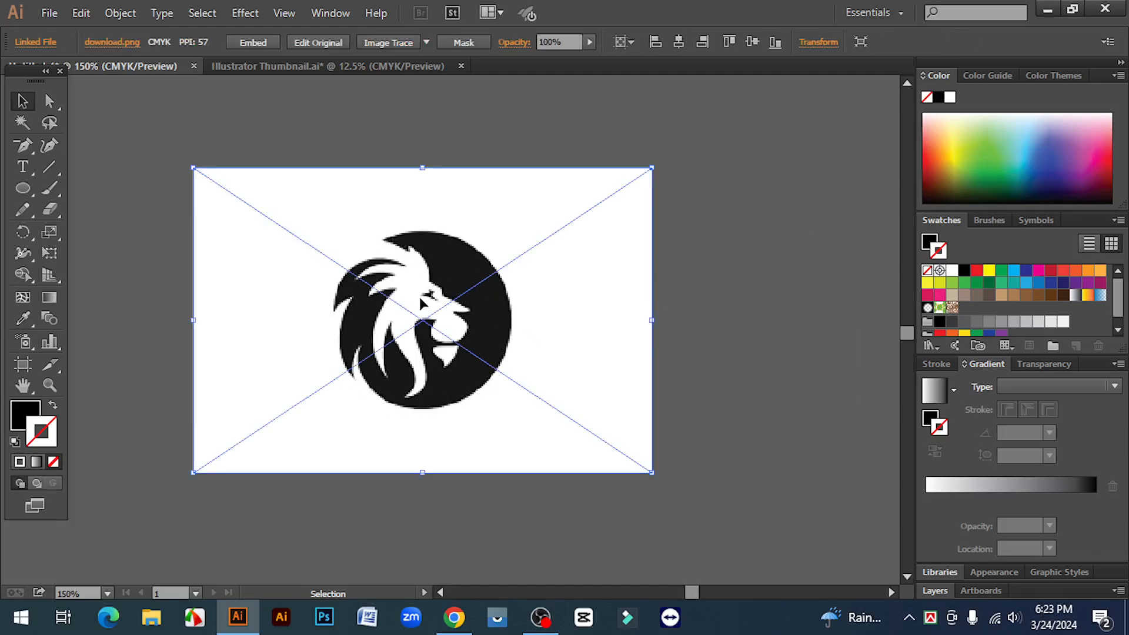
{"action": "left_click_drag", "start_coordinate": [421, 304], "coordinate": [519, 300]}
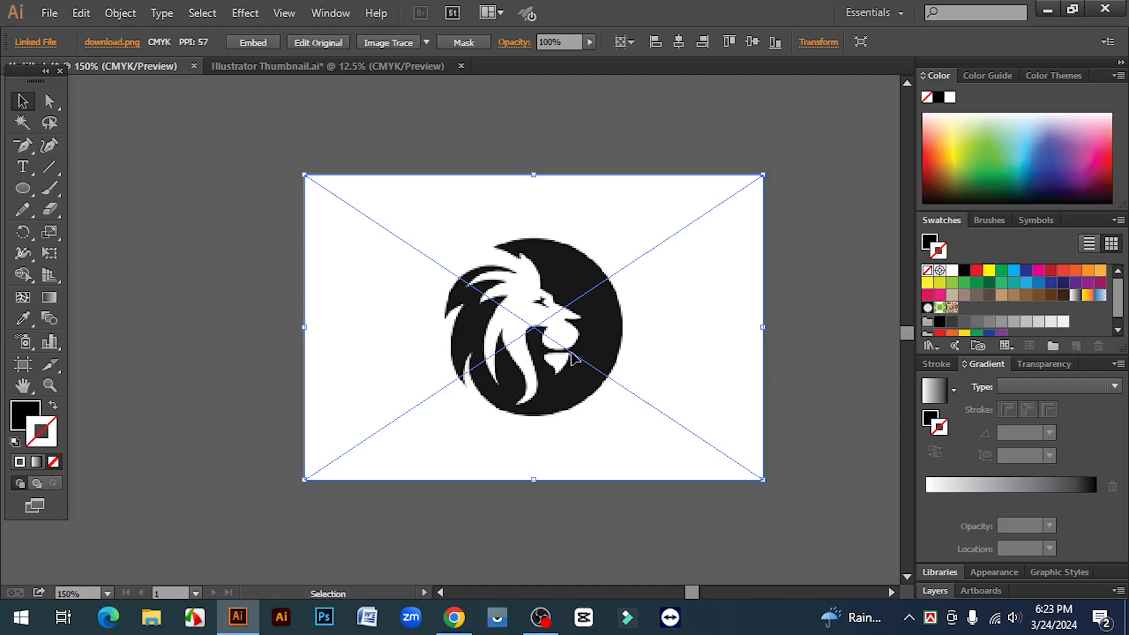
{"action": "left_click_drag", "start_coordinate": [573, 353], "coordinate": [573, 336]}
{"action": "left_click", "coordinate": [846, 286]}
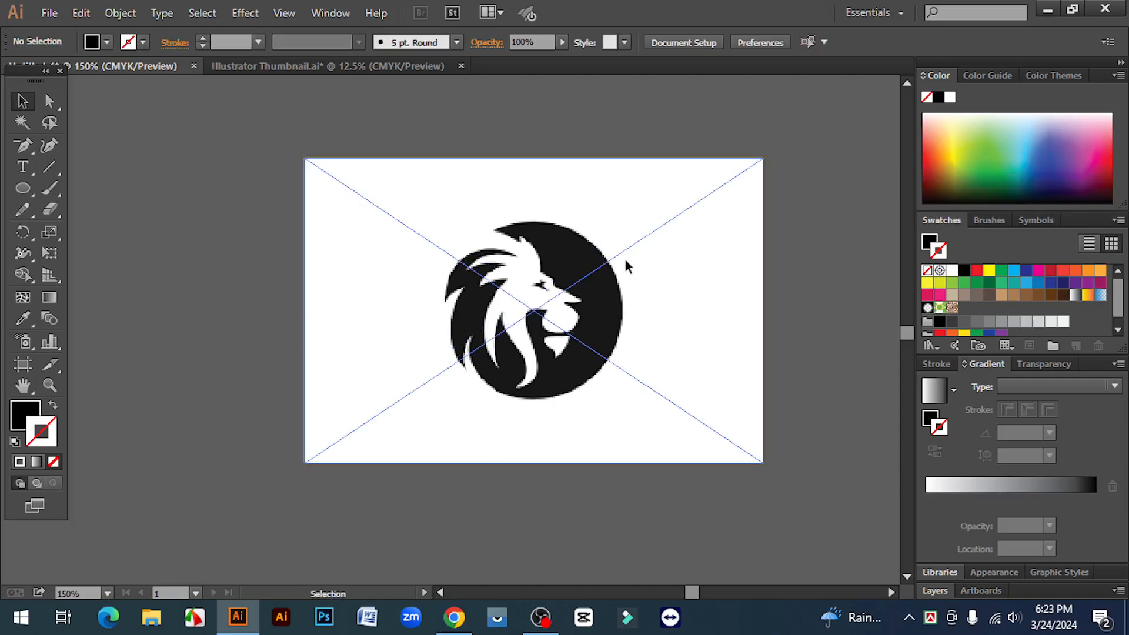
{"action": "left_click", "coordinate": [624, 302]}
{"action": "key", "text": "Delete"}
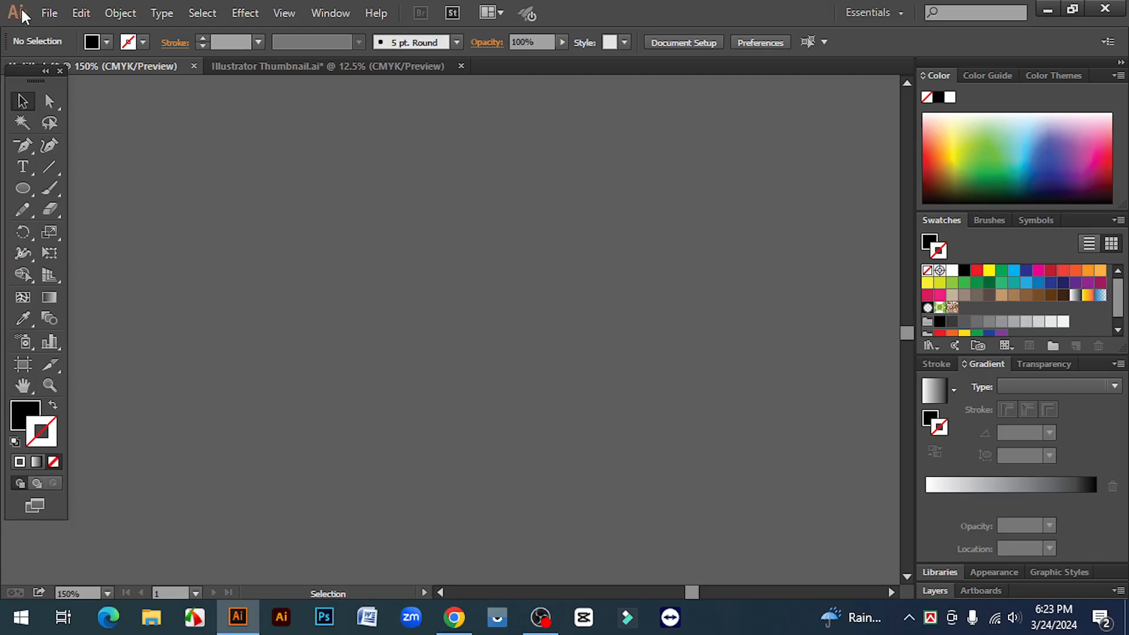
- Place the "download" lion image from the Desktop as a linked file, sizing it large on the empty canvas
{"action": "left_click", "coordinate": [51, 12]}
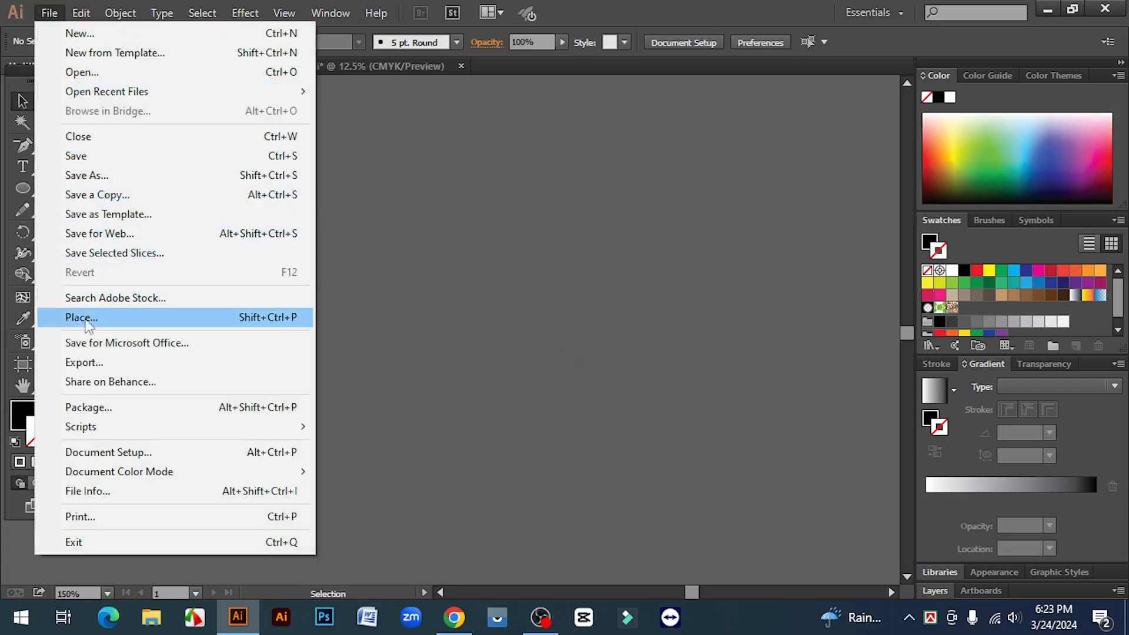
{"action": "left_click", "coordinate": [88, 323]}
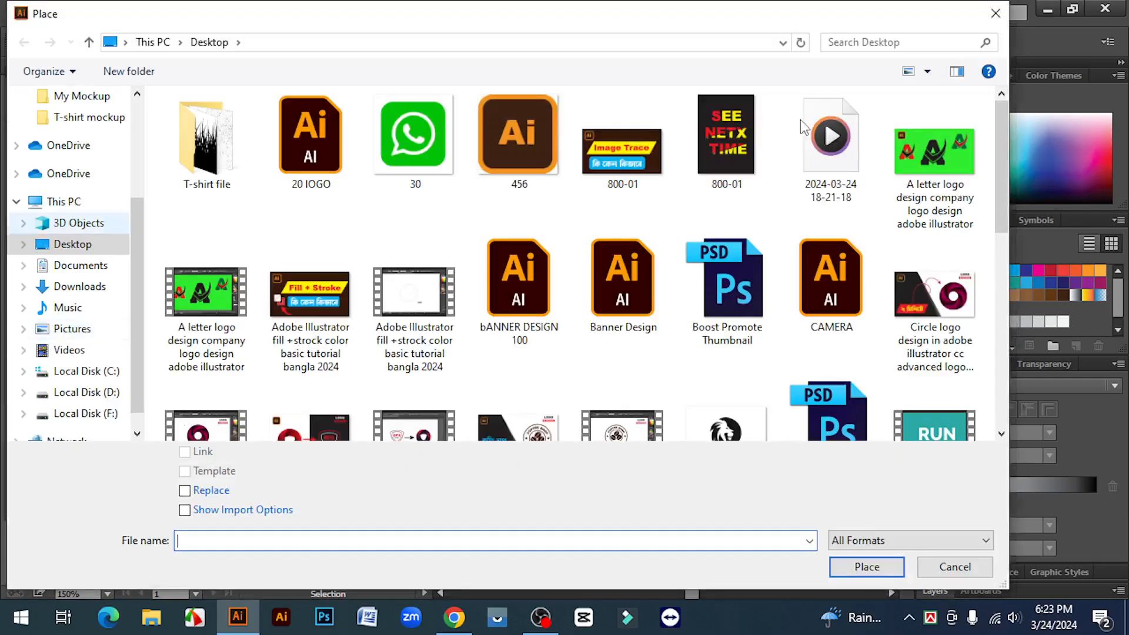
{"action": "scroll", "coordinate": [830, 281], "scroll_direction": "down", "scroll_amount": 1}
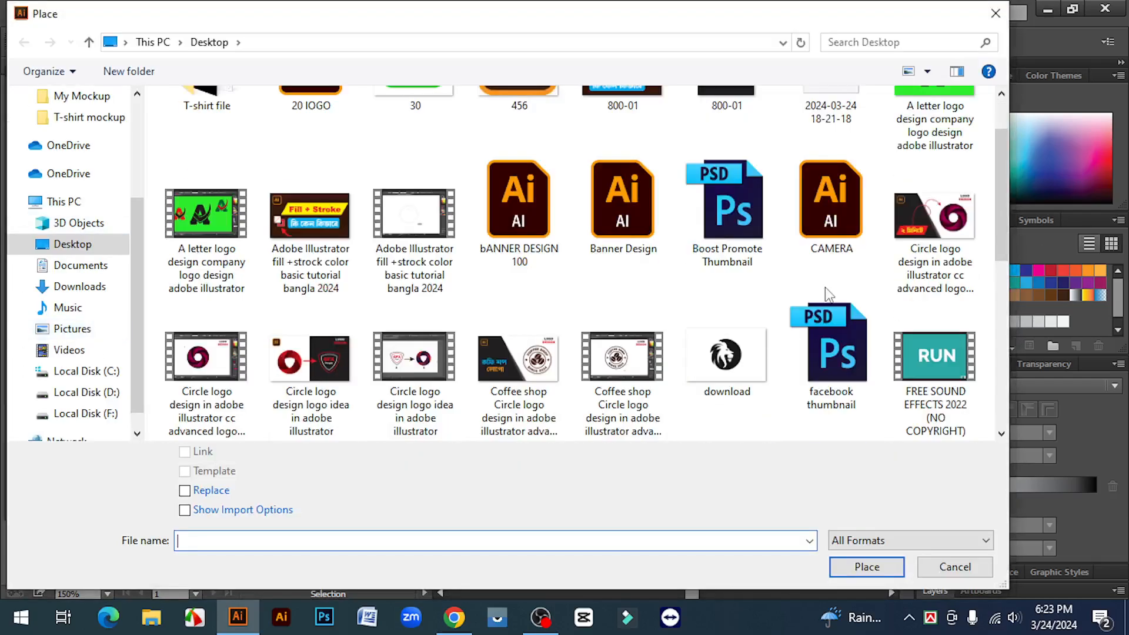
{"action": "left_click", "coordinate": [712, 370]}
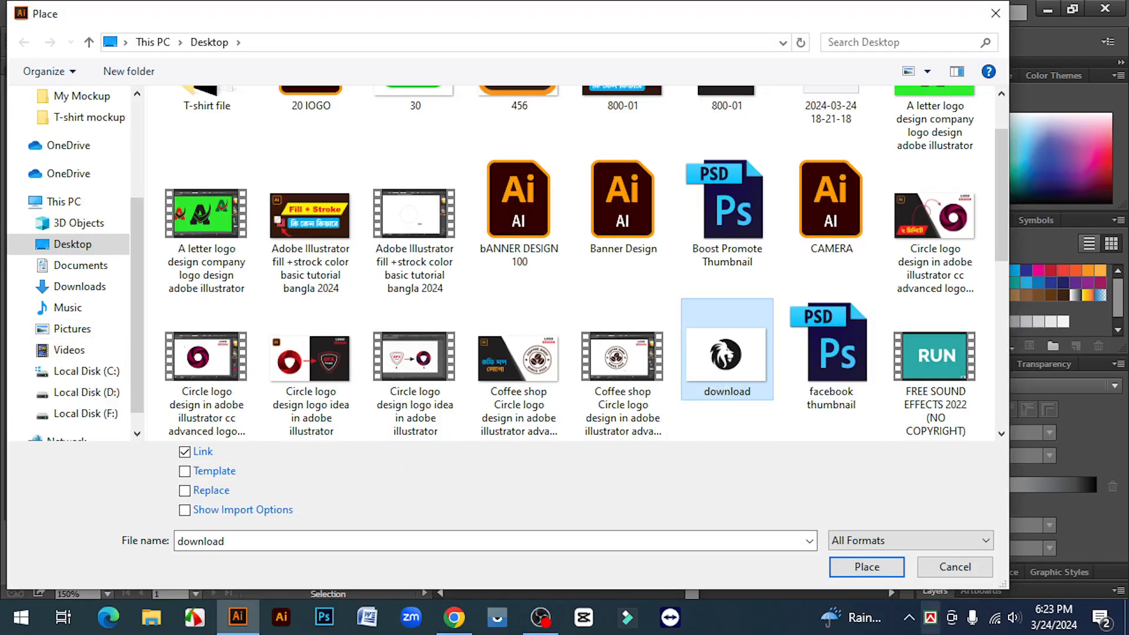
{"action": "left_click", "coordinate": [867, 567]}
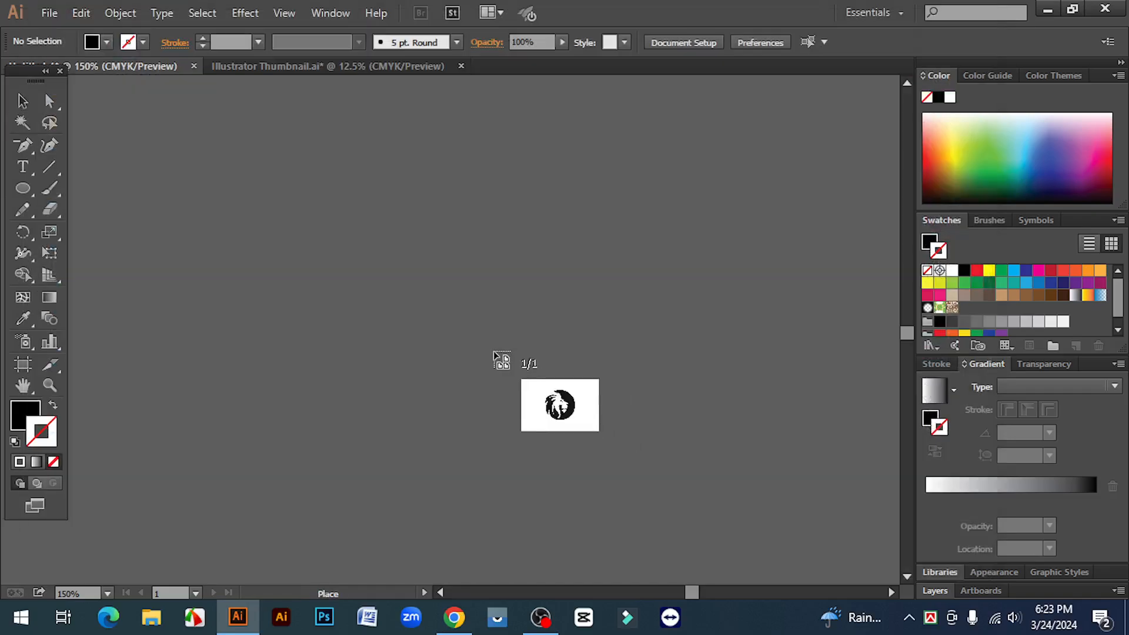
{"action": "left_click_drag", "start_coordinate": [210, 172], "coordinate": [795, 460]}
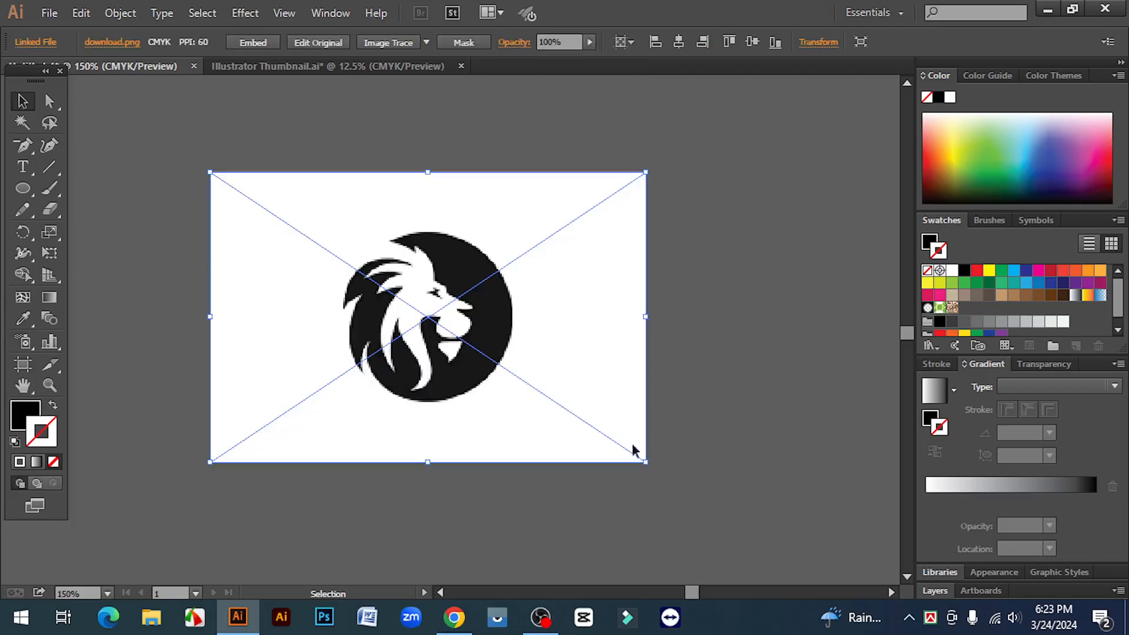
- Reposition the newly placed lion image near the middle of the canvas
{"action": "left_click_drag", "start_coordinate": [405, 333], "coordinate": [502, 344]}
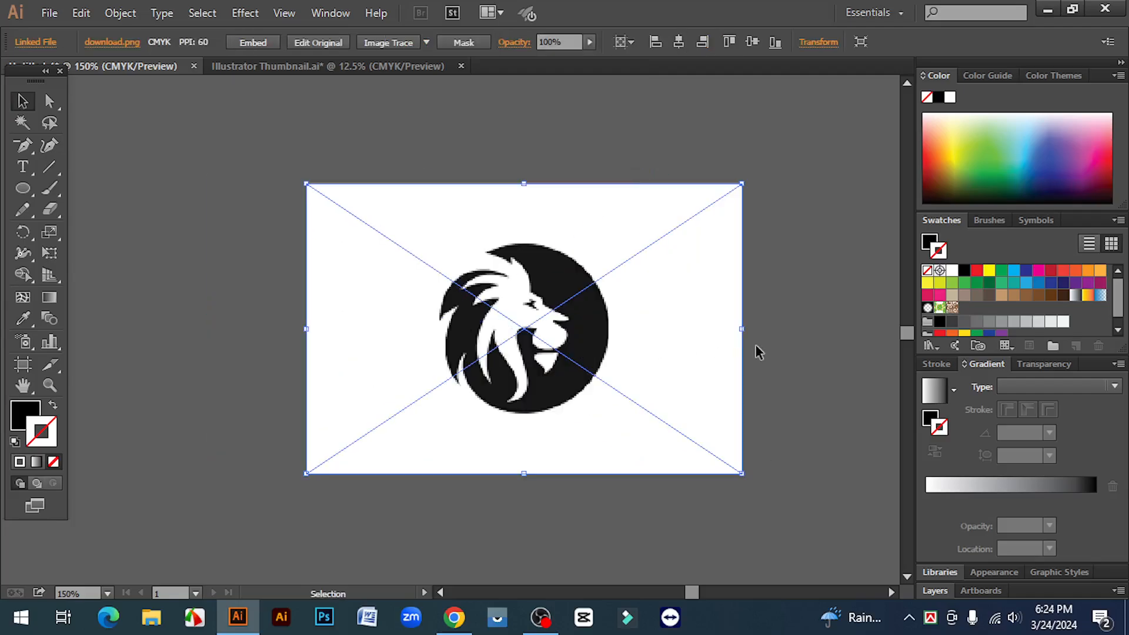
{"action": "left_click", "coordinate": [797, 329]}
{"action": "left_click_drag", "start_coordinate": [667, 305], "coordinate": [647, 316]}
{"action": "left_click", "coordinate": [776, 318]}
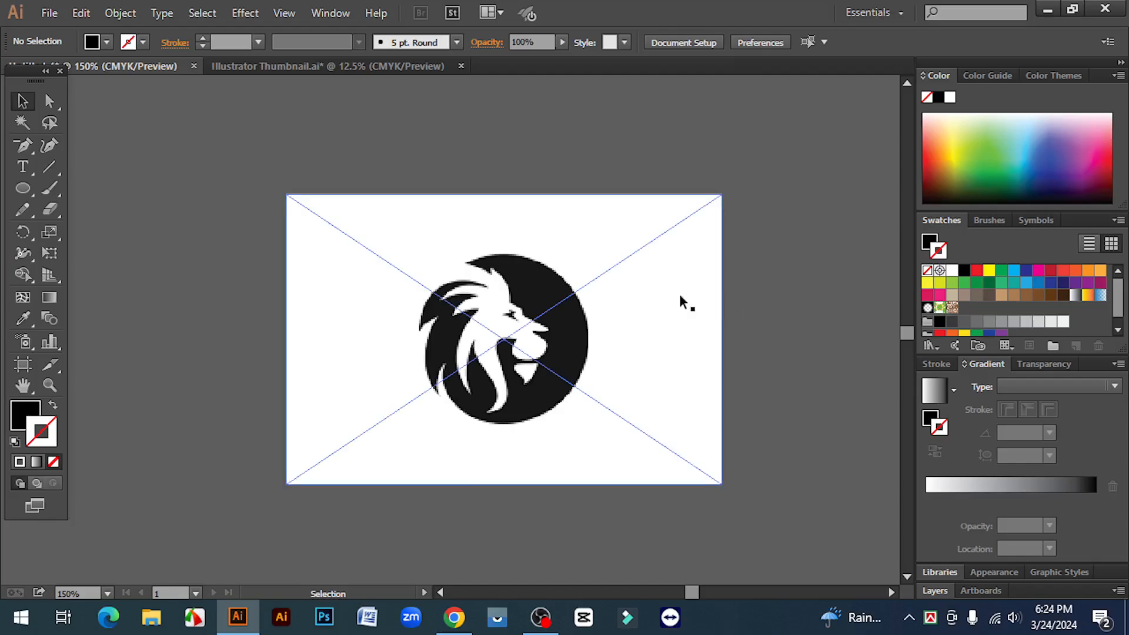
{"action": "left_click", "coordinate": [681, 301]}
{"action": "scroll", "coordinate": [732, 288], "scroll_direction": "down", "scroll_amount": 1}
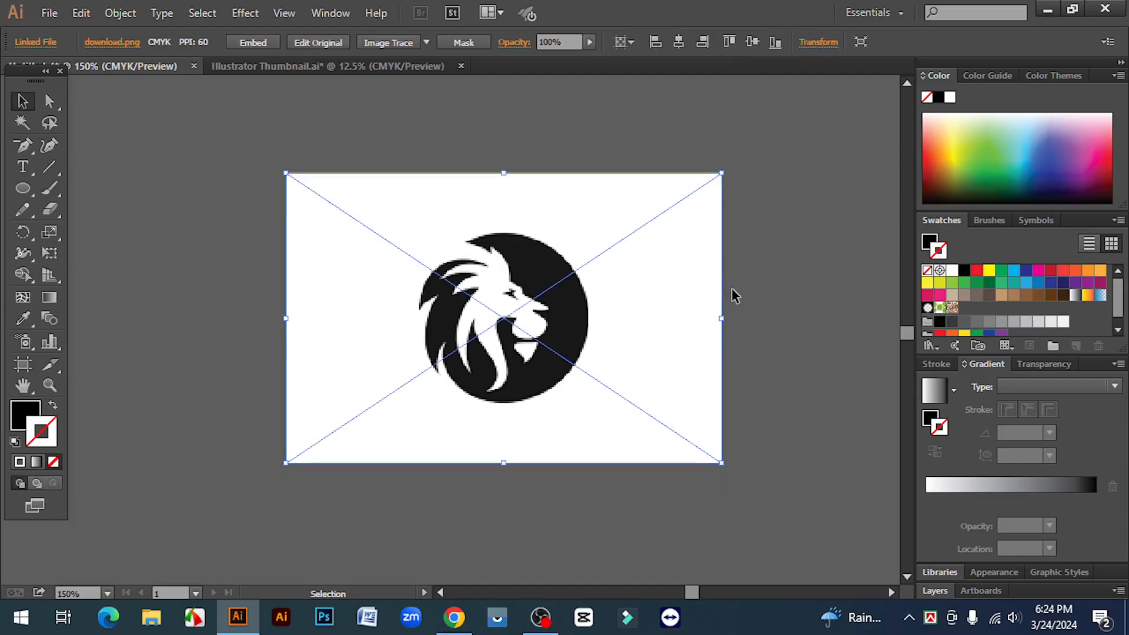
- Embed the linked lion image in the document
{"action": "left_click", "coordinate": [796, 295]}
{"action": "left_click", "coordinate": [698, 275]}
{"action": "left_click", "coordinate": [254, 43]}
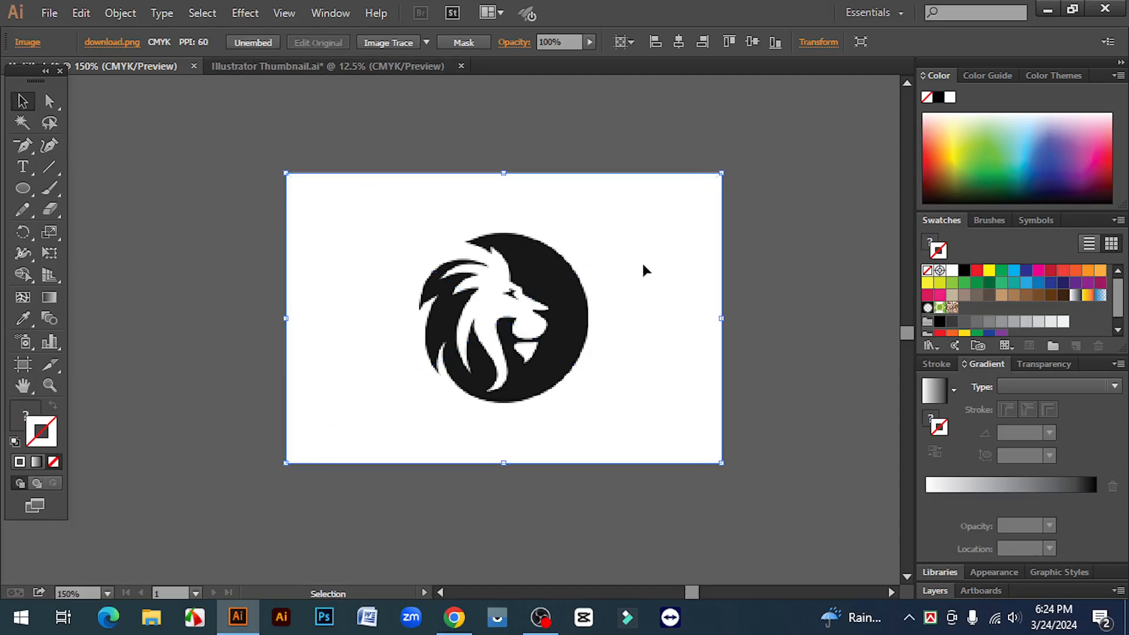
- Shift the embedded lion image slightly to the right on the canvas
{"action": "left_click", "coordinate": [742, 322]}
{"action": "left_click", "coordinate": [589, 347]}
{"action": "left_click_drag", "start_coordinate": [496, 352], "coordinate": [501, 354]}
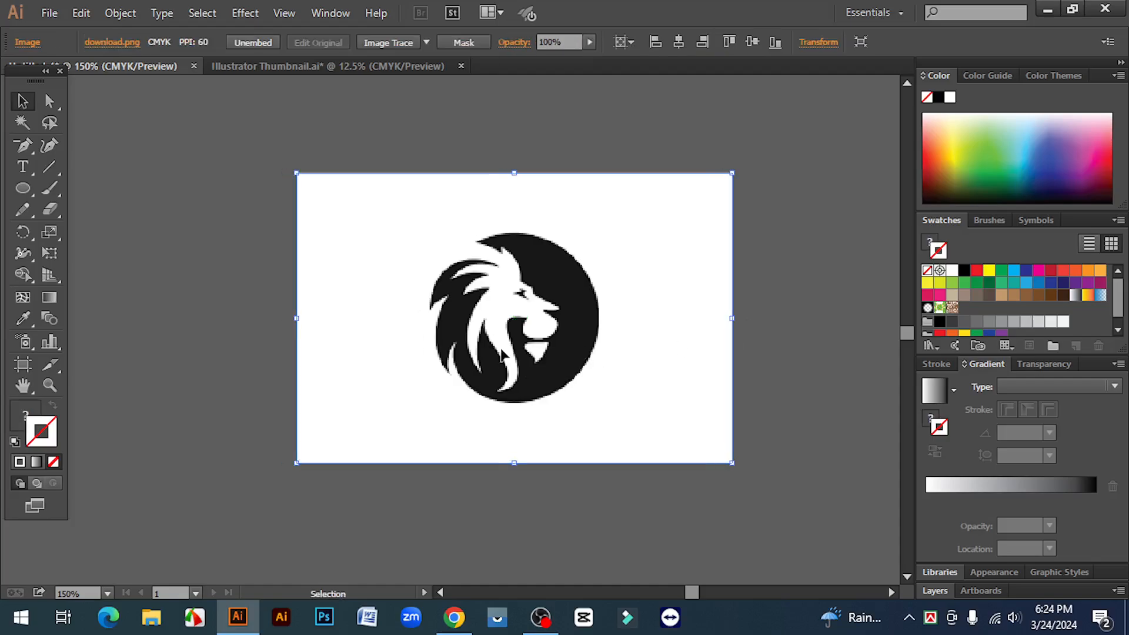
{"action": "left_click", "coordinate": [818, 359]}
{"action": "left_click", "coordinate": [646, 311]}
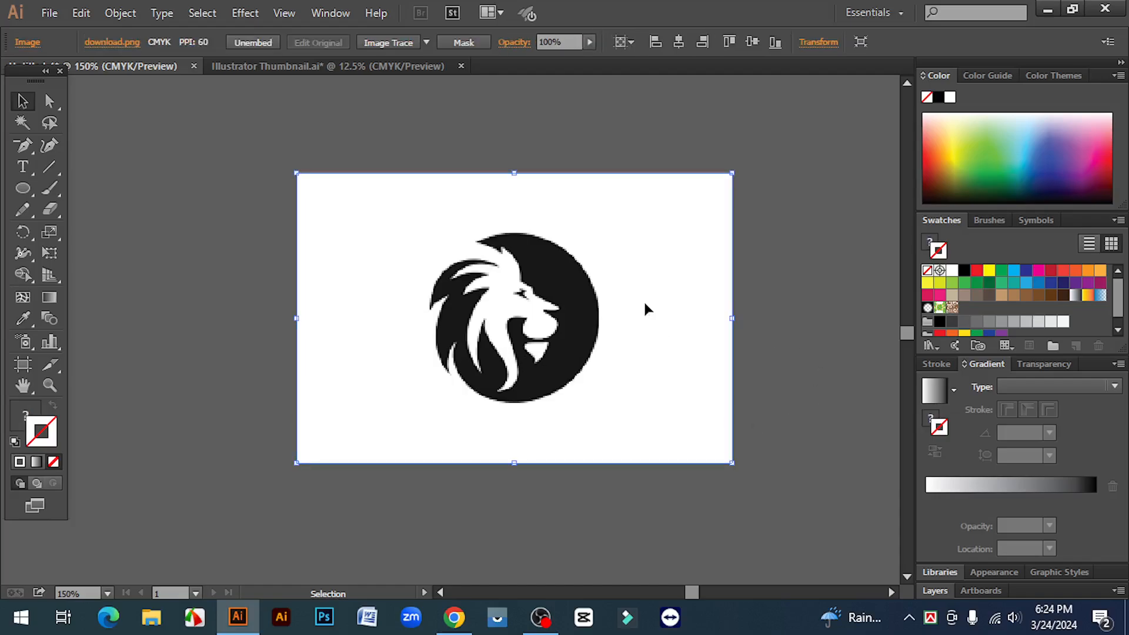
{"action": "left_click", "coordinate": [845, 277]}
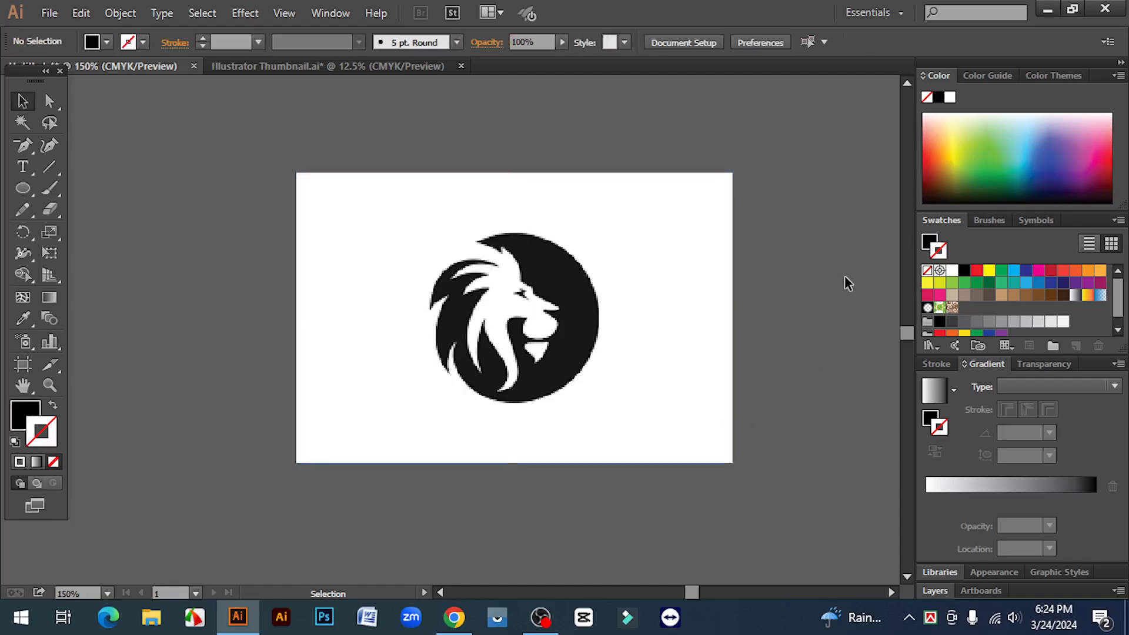
- With the lion image selected, look for Image Trace among the program's available panels
{"action": "left_click", "coordinate": [680, 317]}
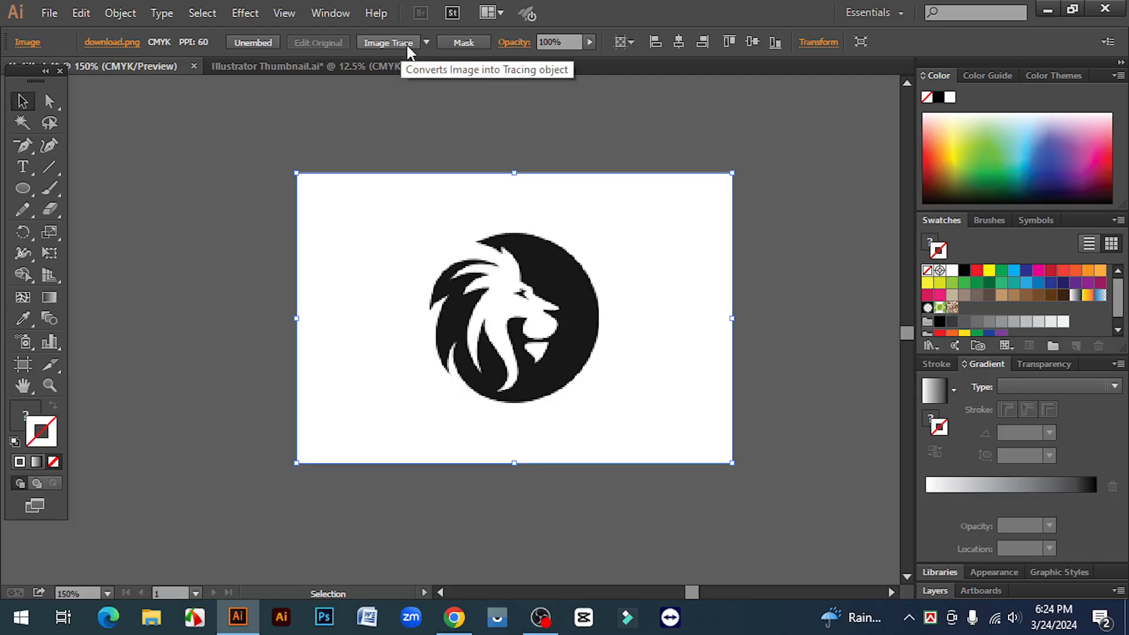
{"action": "left_click", "coordinate": [139, 339]}
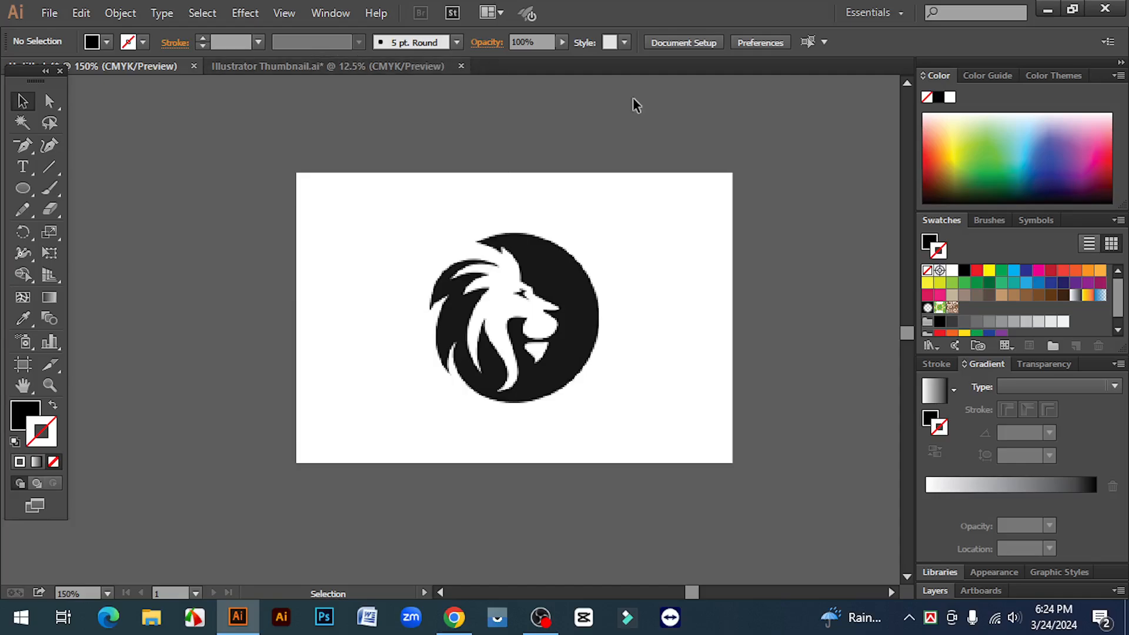
{"action": "left_click", "coordinate": [661, 280]}
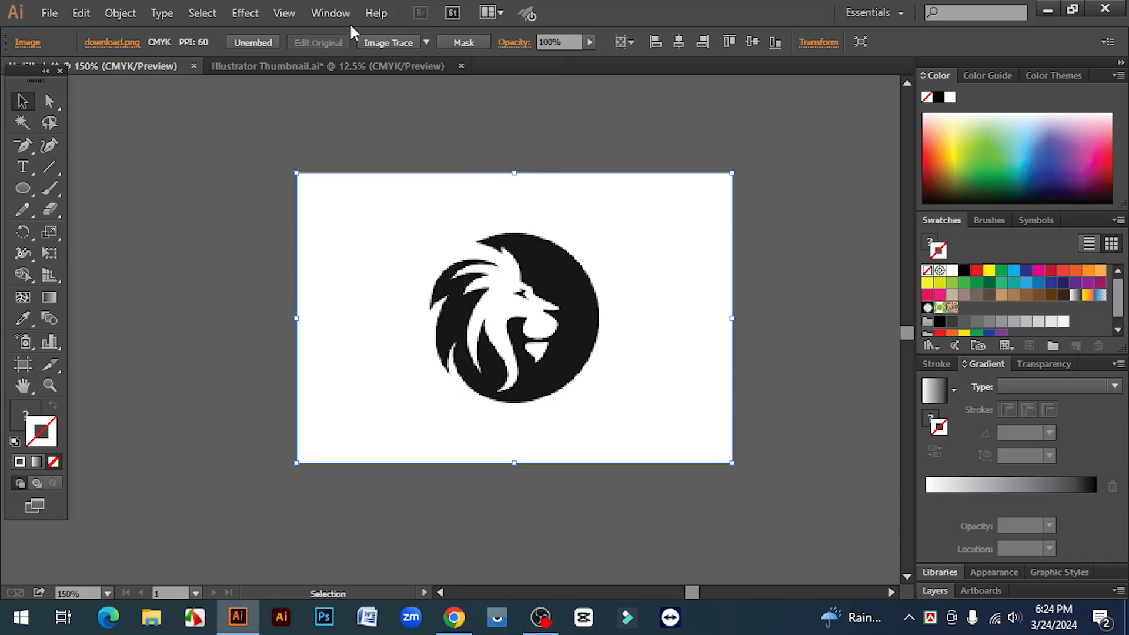
{"action": "left_click", "coordinate": [331, 12]}
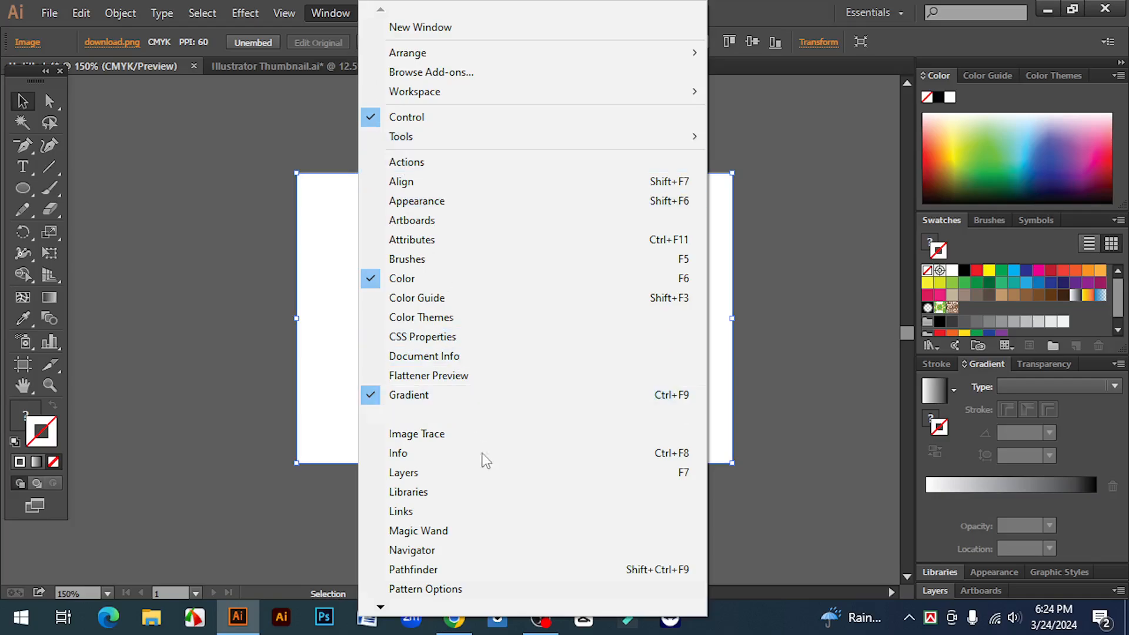
{"action": "mouse_move", "coordinate": [382, 610]}
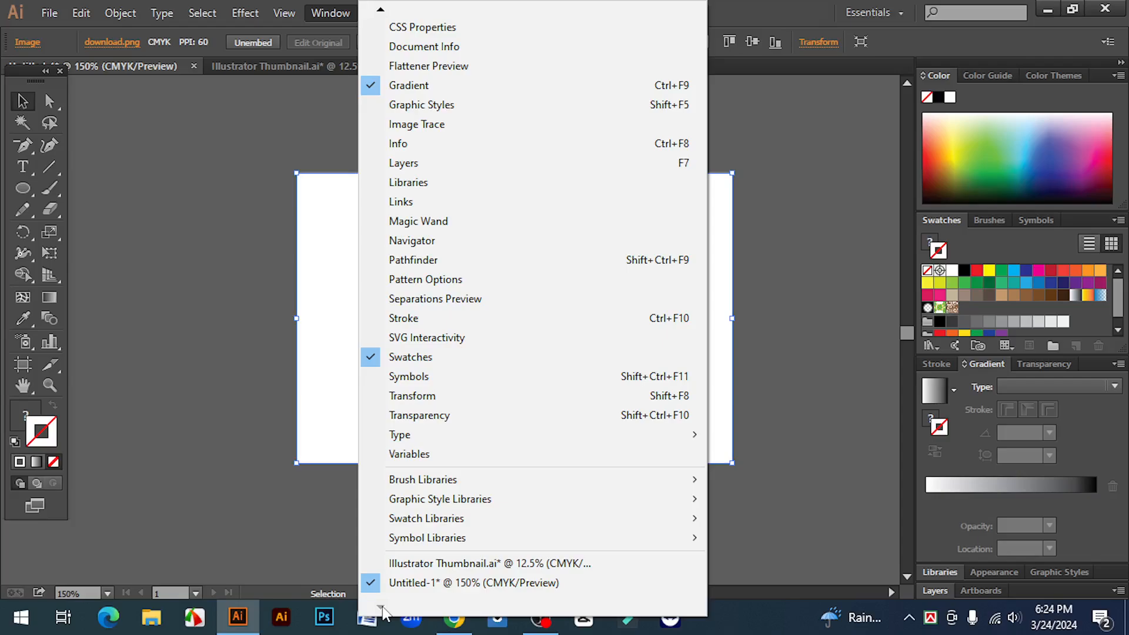
{"action": "mouse_move", "coordinate": [381, 10]}
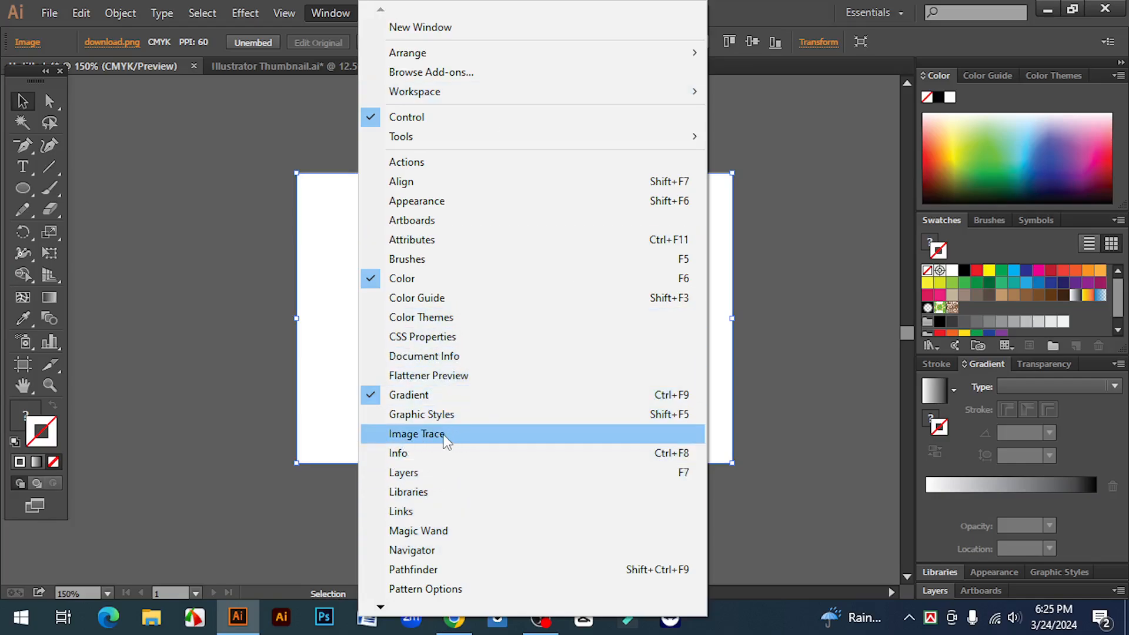
{"action": "left_click", "coordinate": [843, 282]}
- Nudge the lion image slightly upward on the canvas
{"action": "left_click", "coordinate": [567, 169]}
{"action": "left_click_drag", "start_coordinate": [684, 366], "coordinate": [683, 361]}
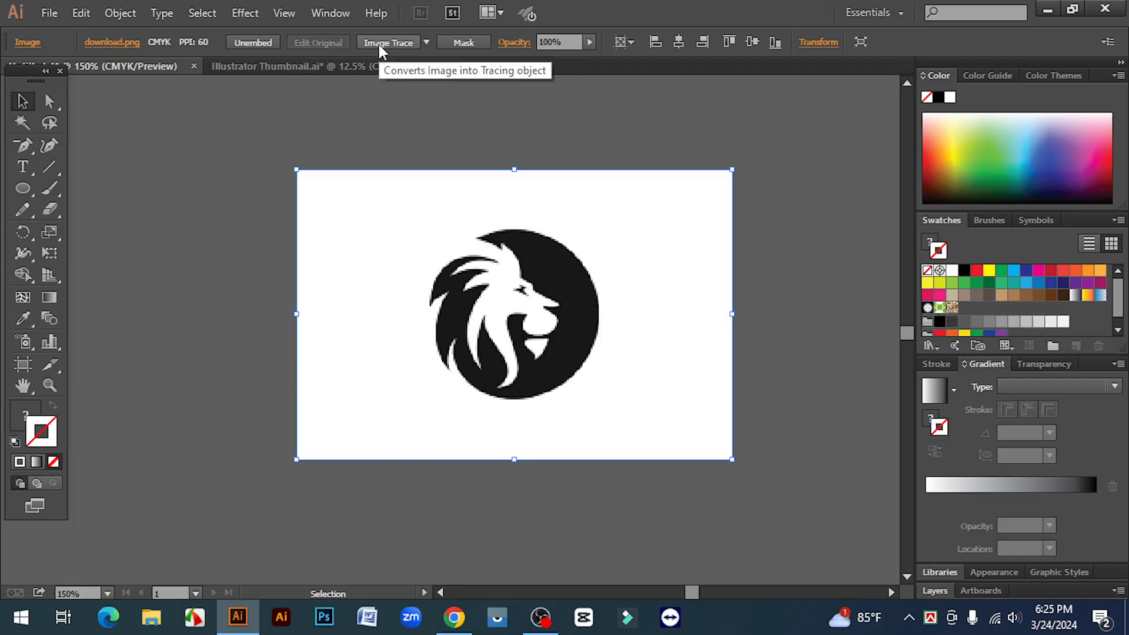
{"action": "left_click", "coordinate": [330, 13]}
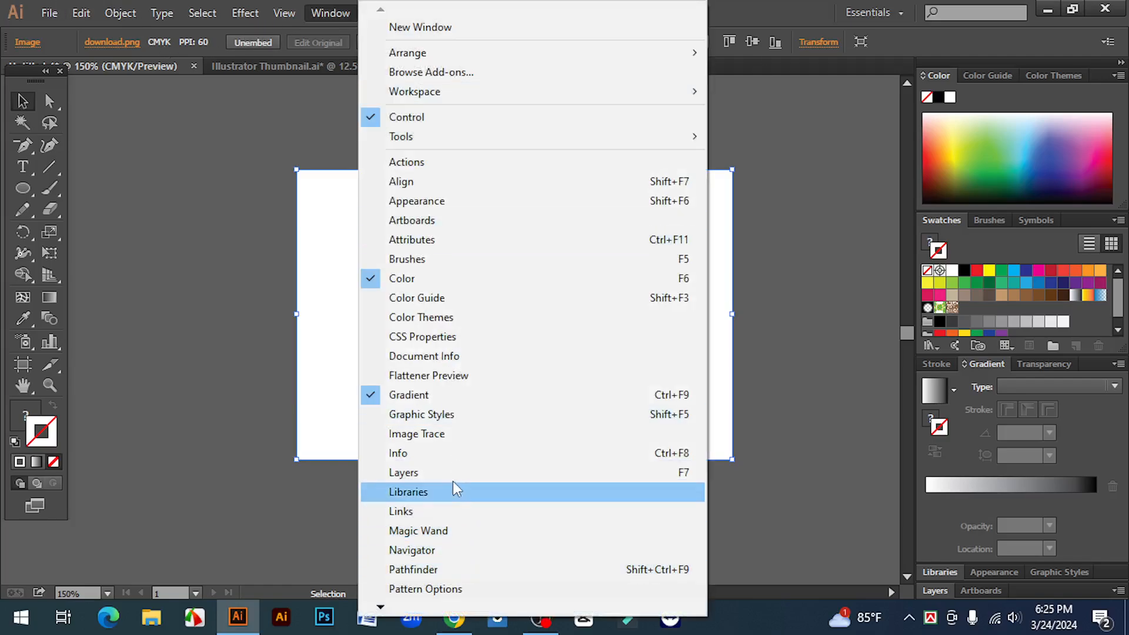
{"action": "left_click", "coordinate": [804, 297]}
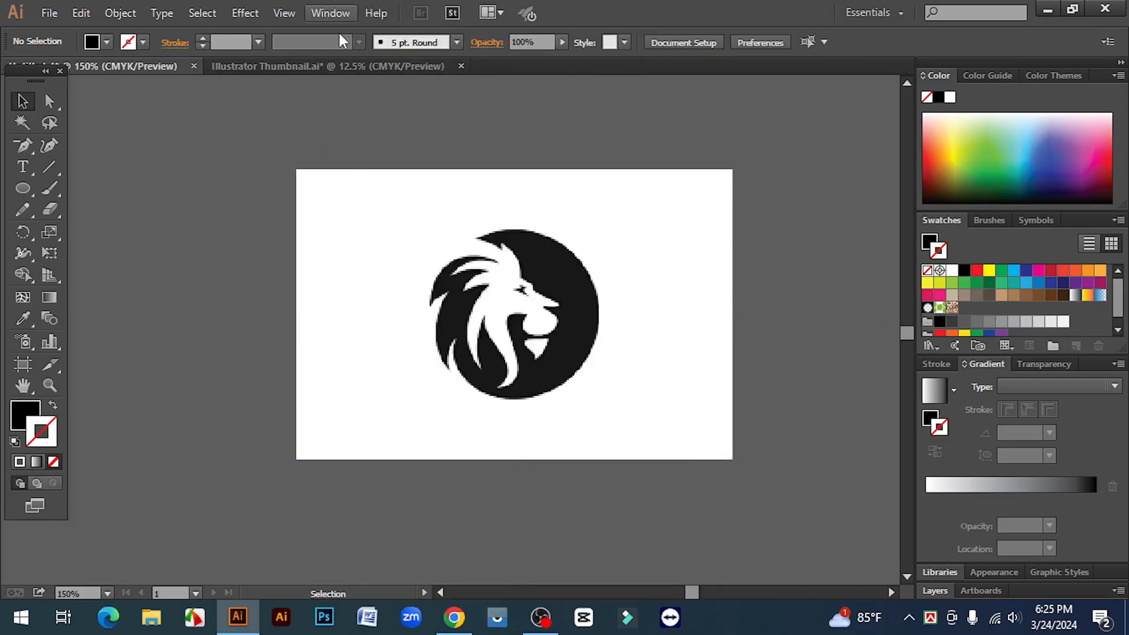
- Review the Image Trace presets offered for the selected lion image without applying one
{"action": "left_click", "coordinate": [605, 325]}
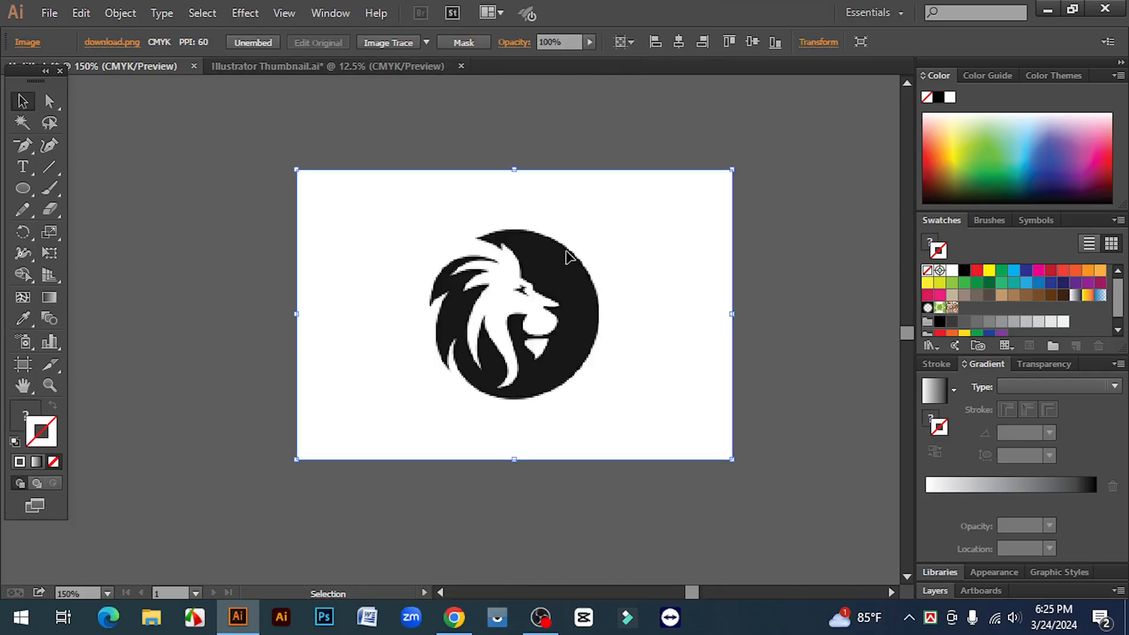
{"action": "left_click", "coordinate": [427, 43]}
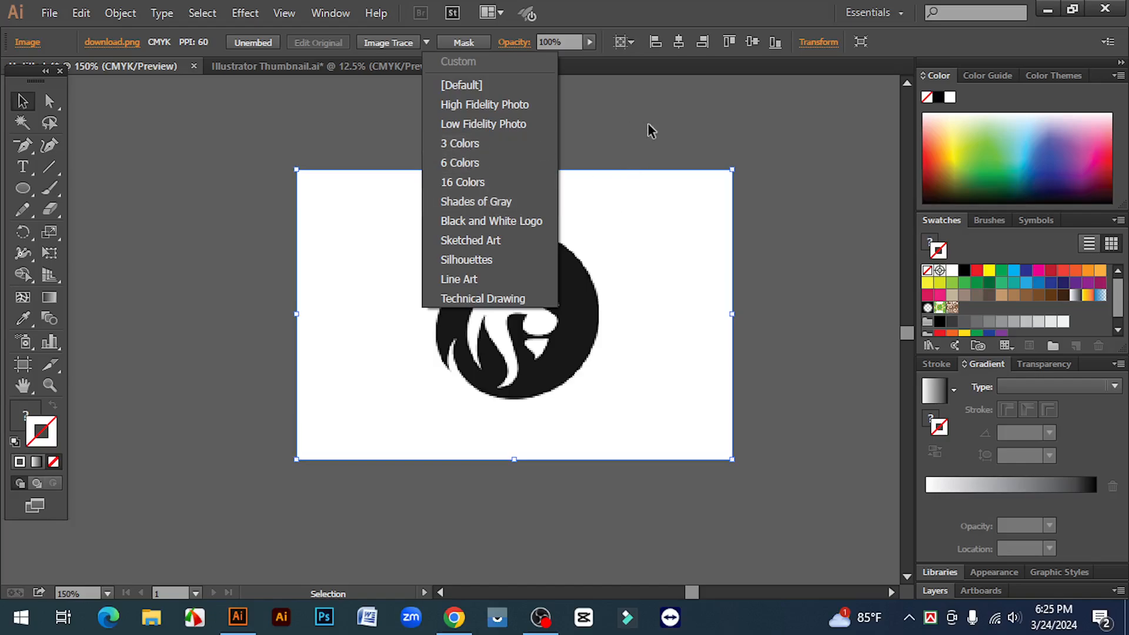
{"action": "left_click", "coordinate": [652, 144]}
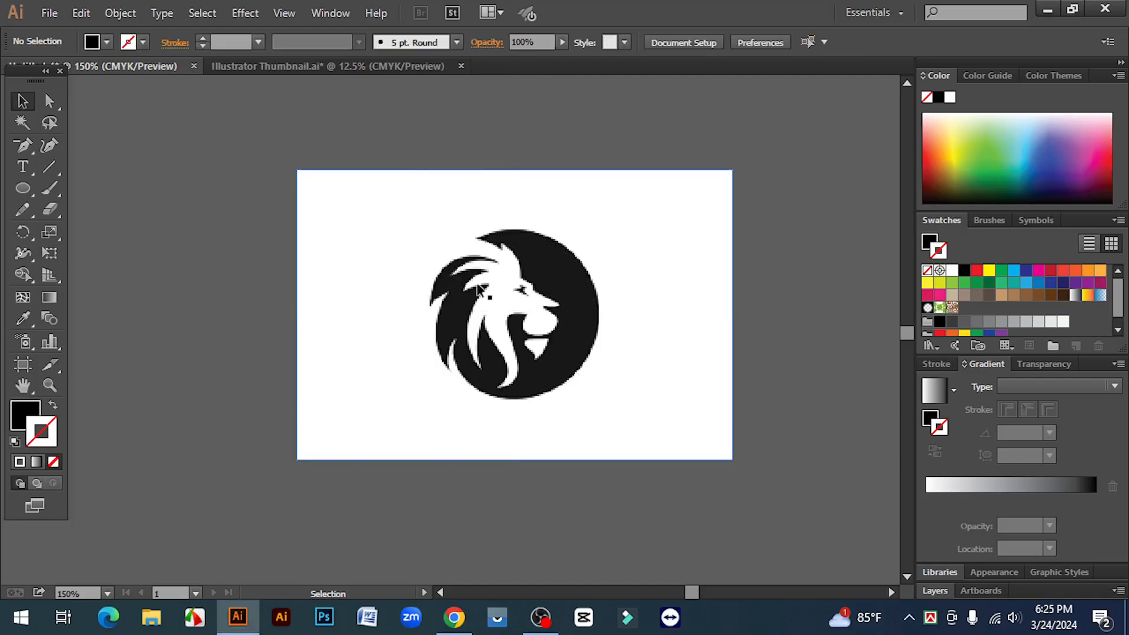
{"action": "left_click", "coordinate": [554, 294]}
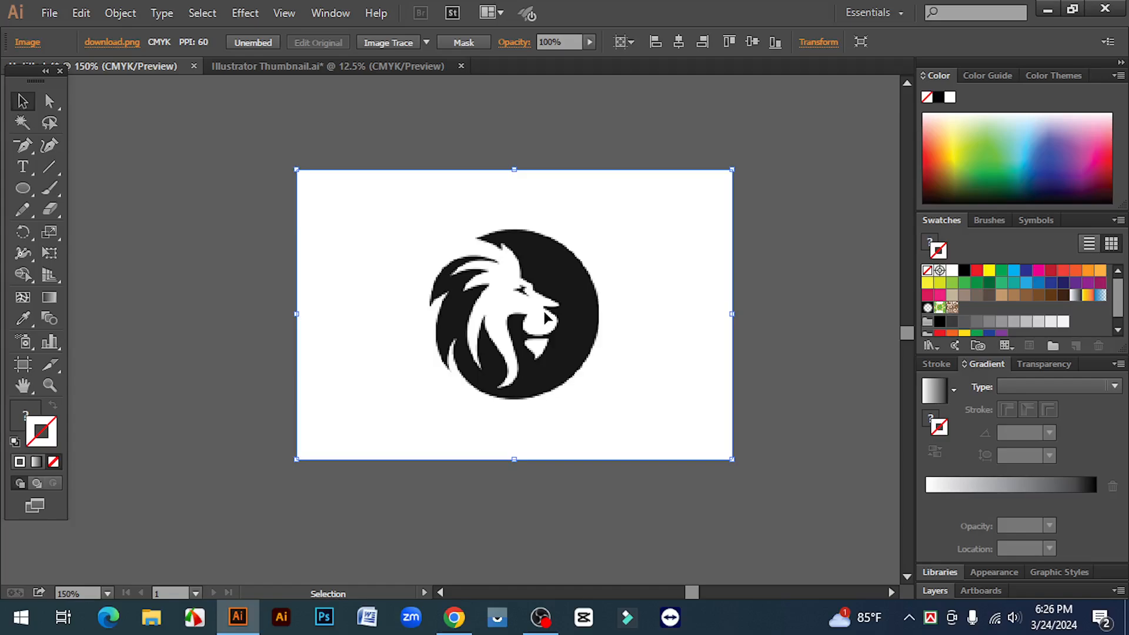
{"action": "left_click", "coordinate": [755, 336]}
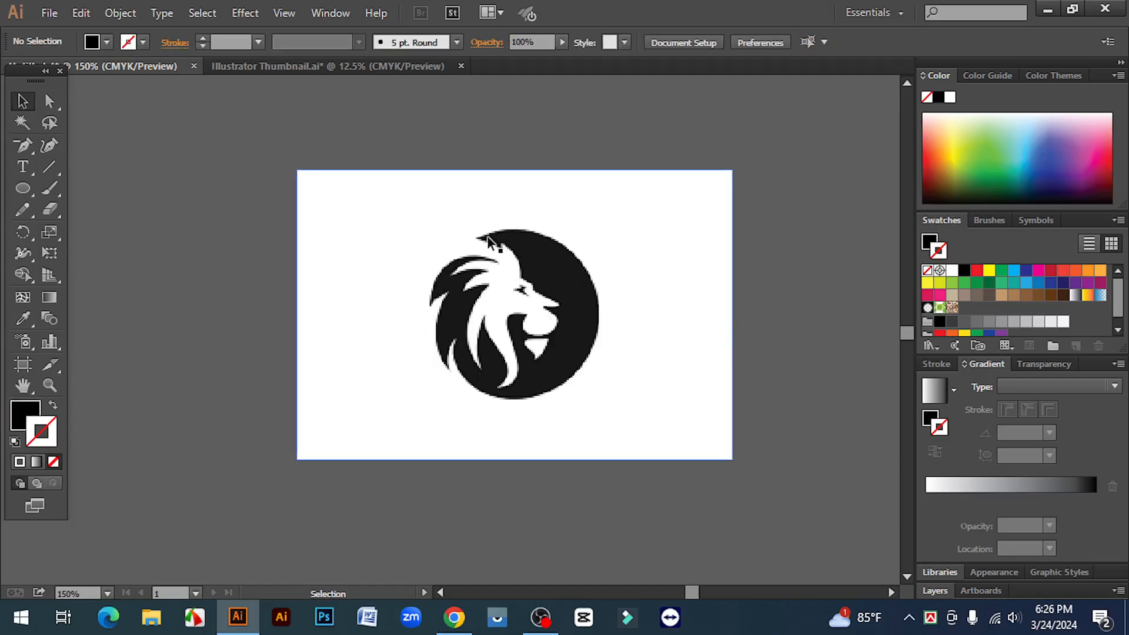
{"action": "left_click", "coordinate": [560, 279]}
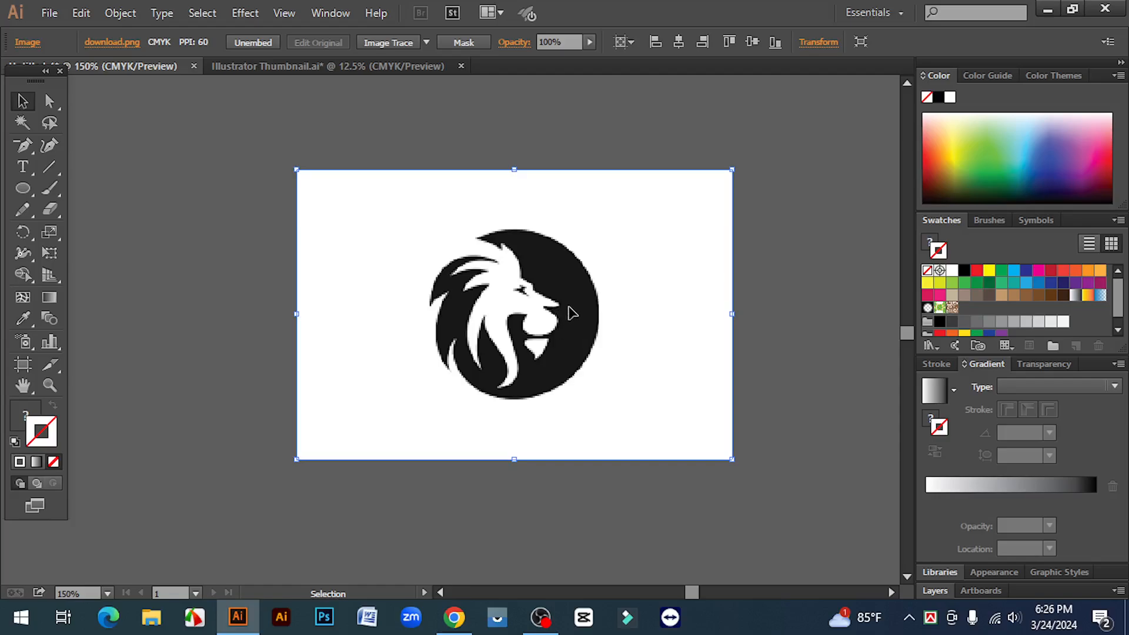
{"action": "left_click", "coordinate": [426, 41]}
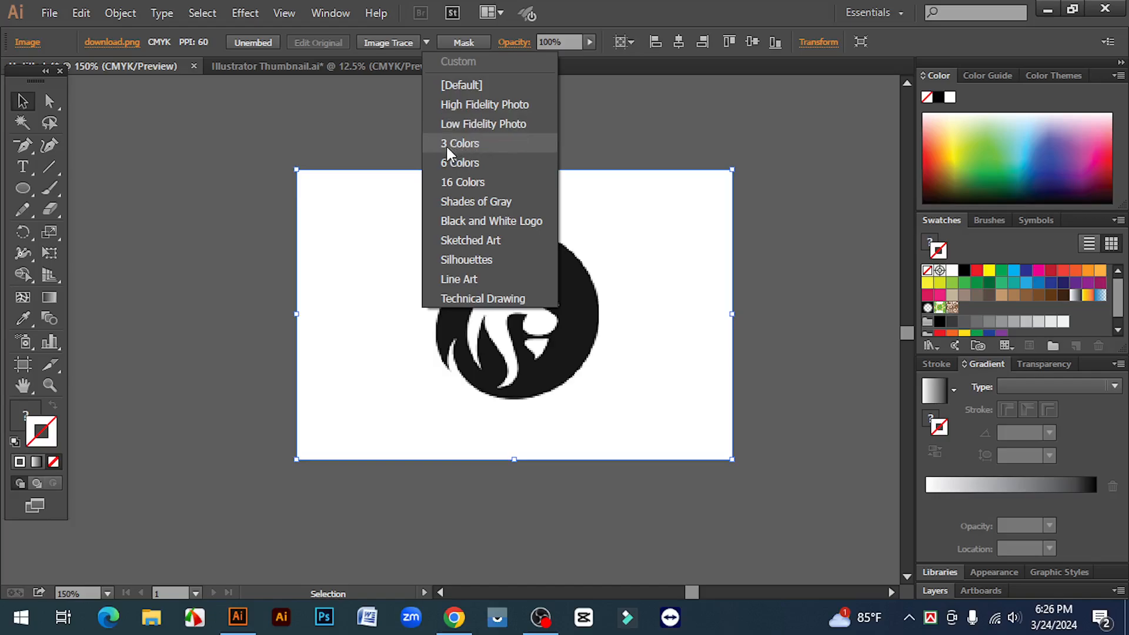
{"action": "left_click", "coordinate": [482, 143]}
{"action": "left_click", "coordinate": [668, 116]}
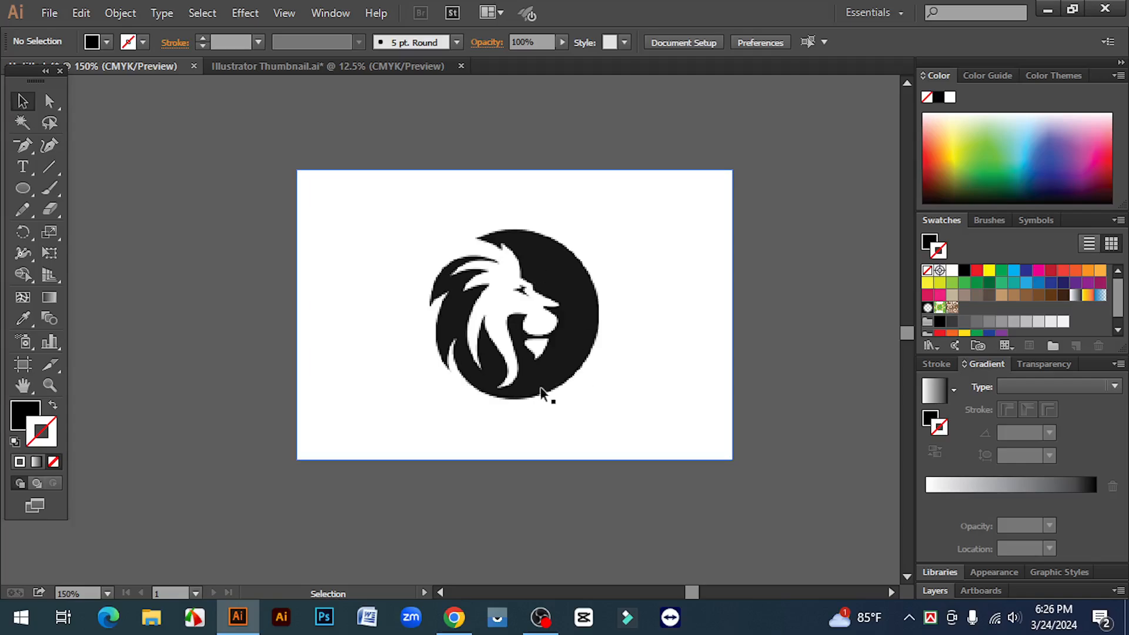
- Trace the lion image with the High Fidelity Photo preset and examine the traced edges at 400% zoom
{"action": "left_click", "coordinate": [536, 285]}
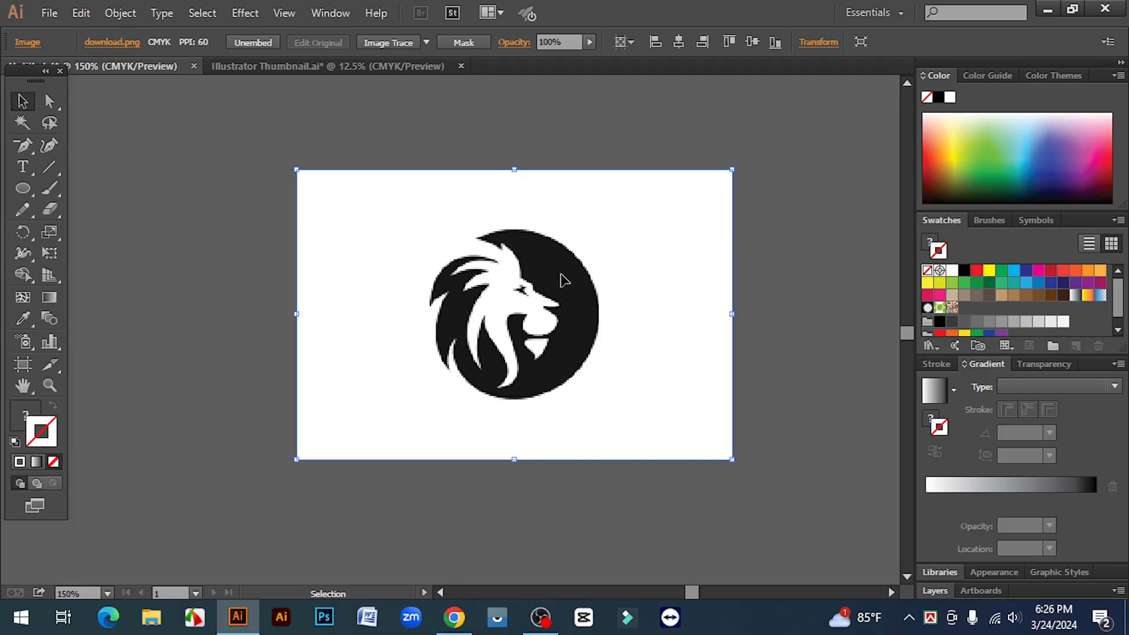
{"action": "left_click", "coordinate": [427, 41]}
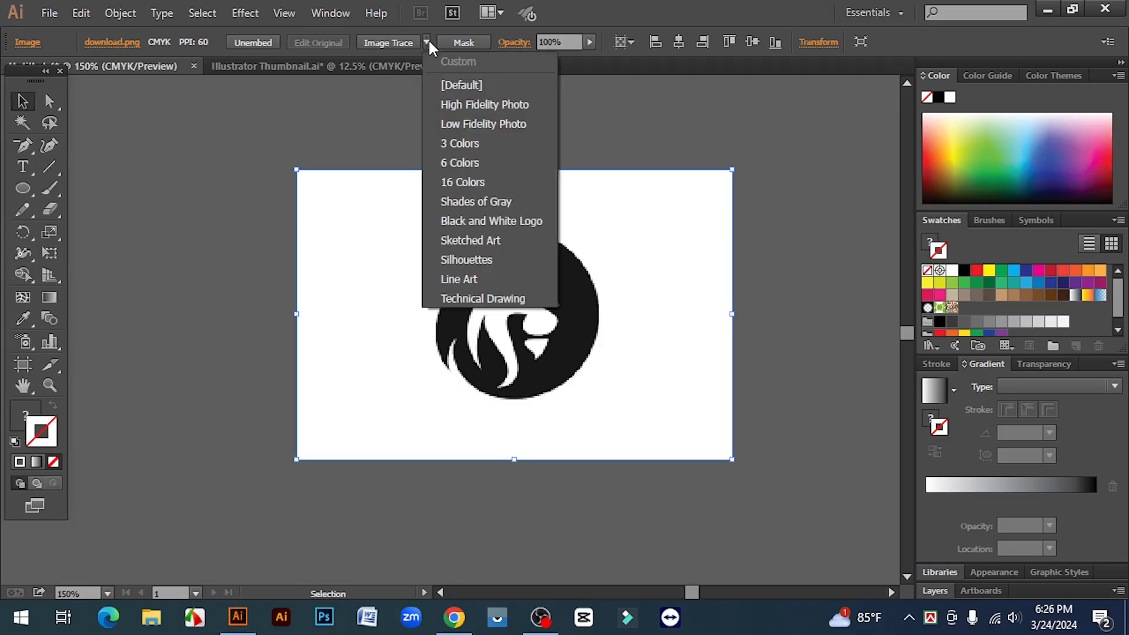
{"action": "left_click", "coordinate": [486, 104]}
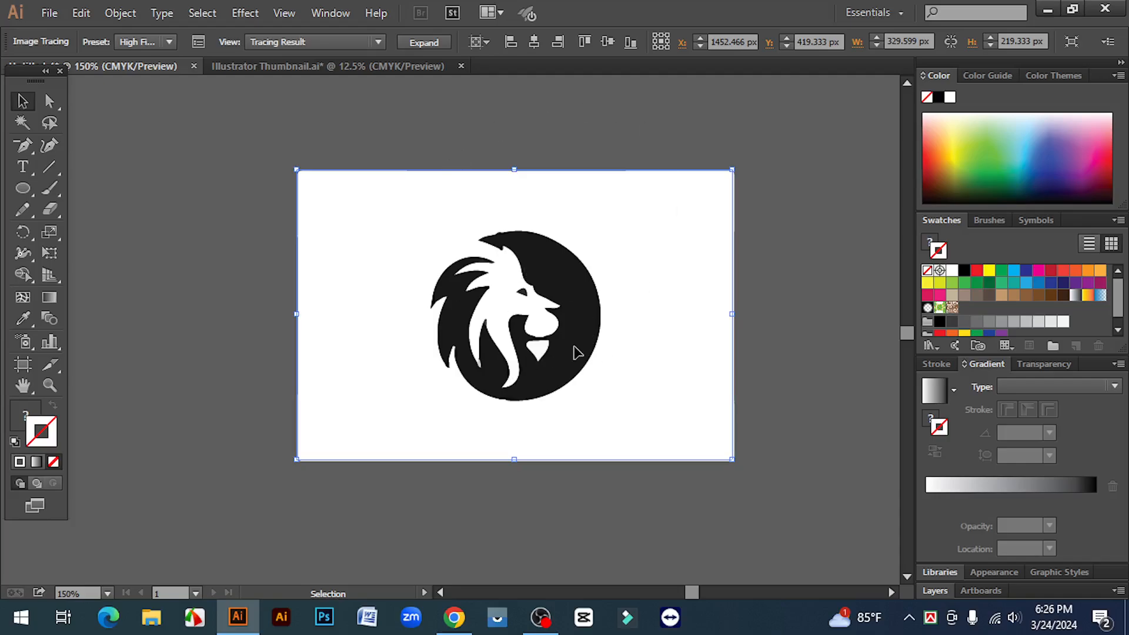
{"action": "left_click", "coordinate": [513, 325]}
{"action": "left_click", "coordinate": [422, 329]}
{"action": "left_click", "coordinate": [435, 288]}
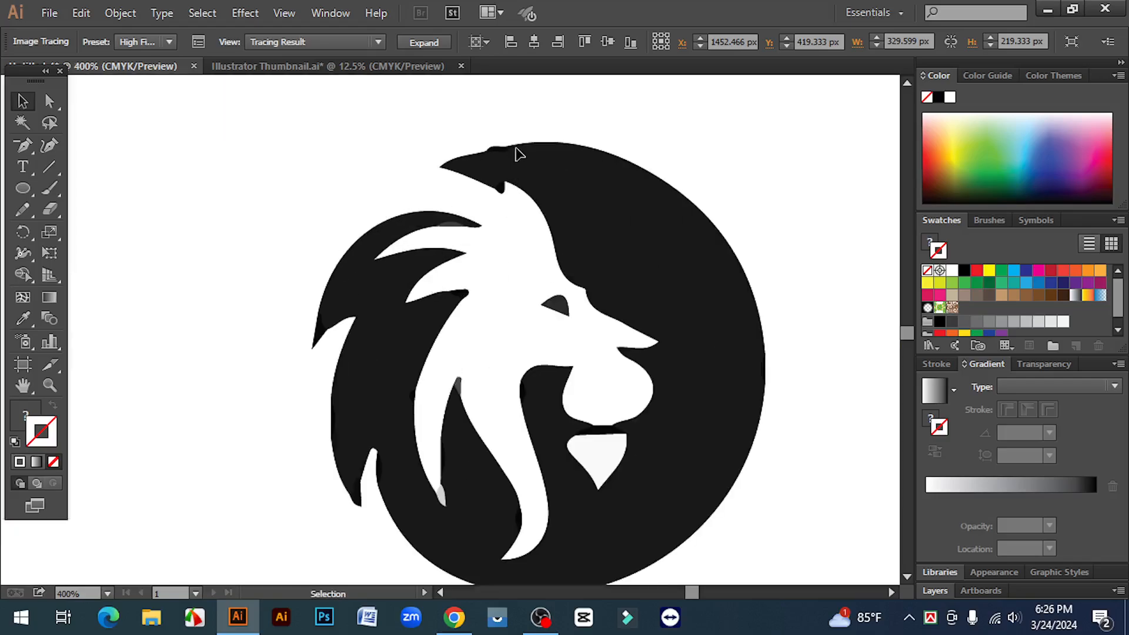
{"action": "scroll", "coordinate": [746, 353], "scroll_direction": "down", "scroll_amount": 2}
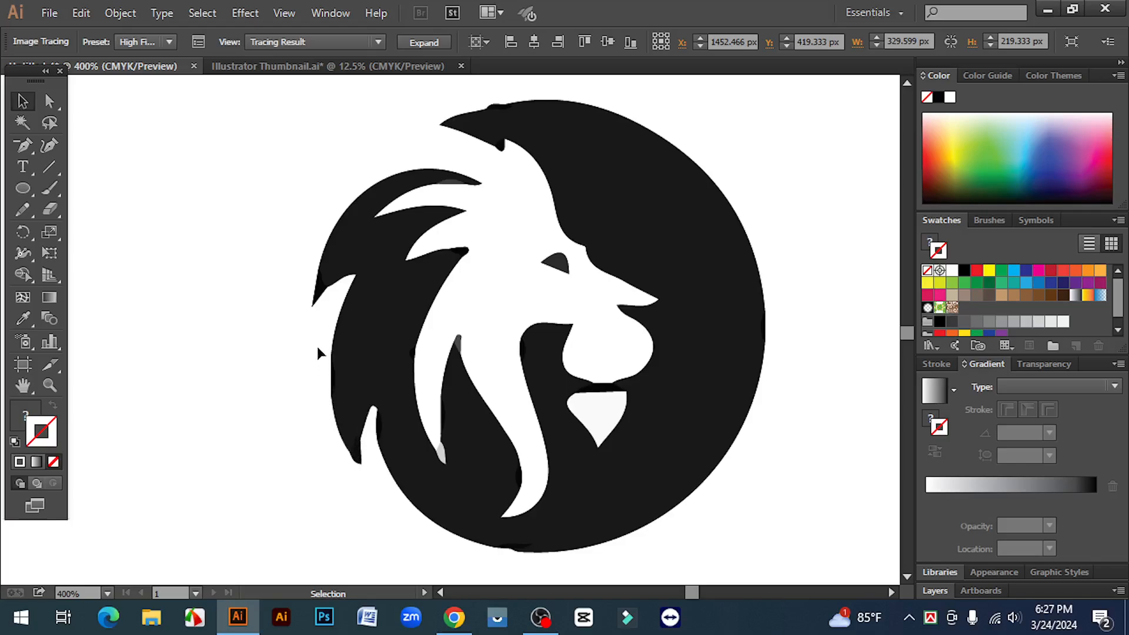
- Undo the High Fidelity Photo trace of the lion image
{"action": "key", "text": "a"}
{"action": "key", "text": "ctrl+z"}
{"action": "key", "text": "ctrl+minus"}
{"action": "key", "text": "ctrl+minus"}
{"action": "key", "text": "ctrl+minus"}
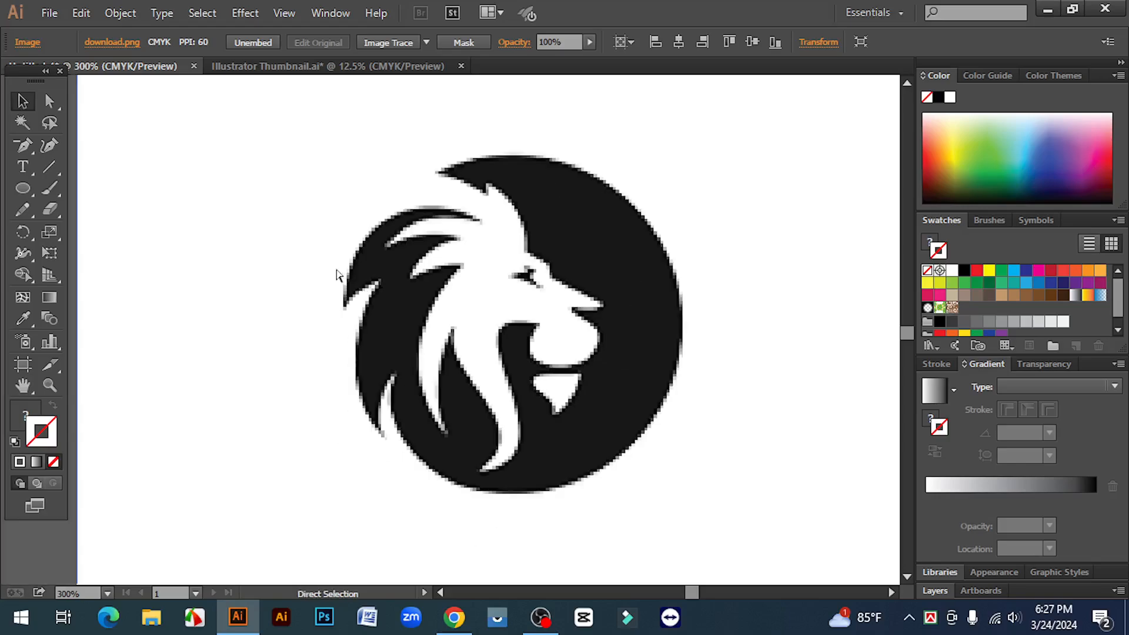
- Move the untraced lion image about 9 px to the right
{"action": "key", "text": "v"}
{"action": "left_click_drag", "start_coordinate": [629, 320], "coordinate": [641, 319]}
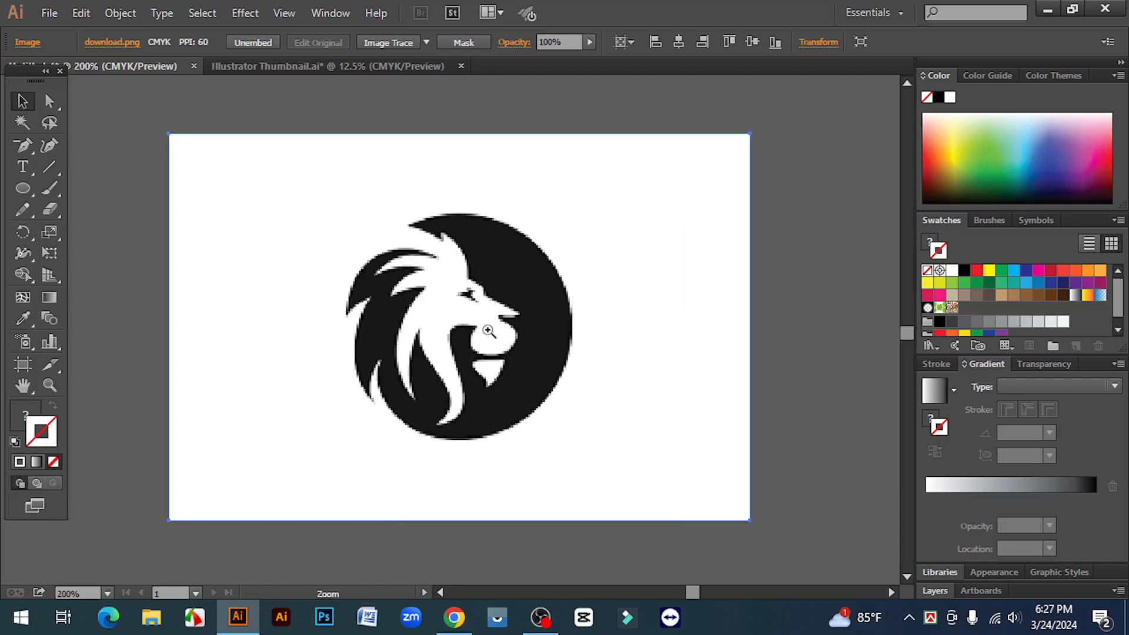
{"action": "key", "text": "ctrl+plus"}
- Compare the Image Trace presets for the lion image, from High Fidelity Photo through Silhouettes to Technical Drawing
{"action": "left_click", "coordinate": [426, 42]}
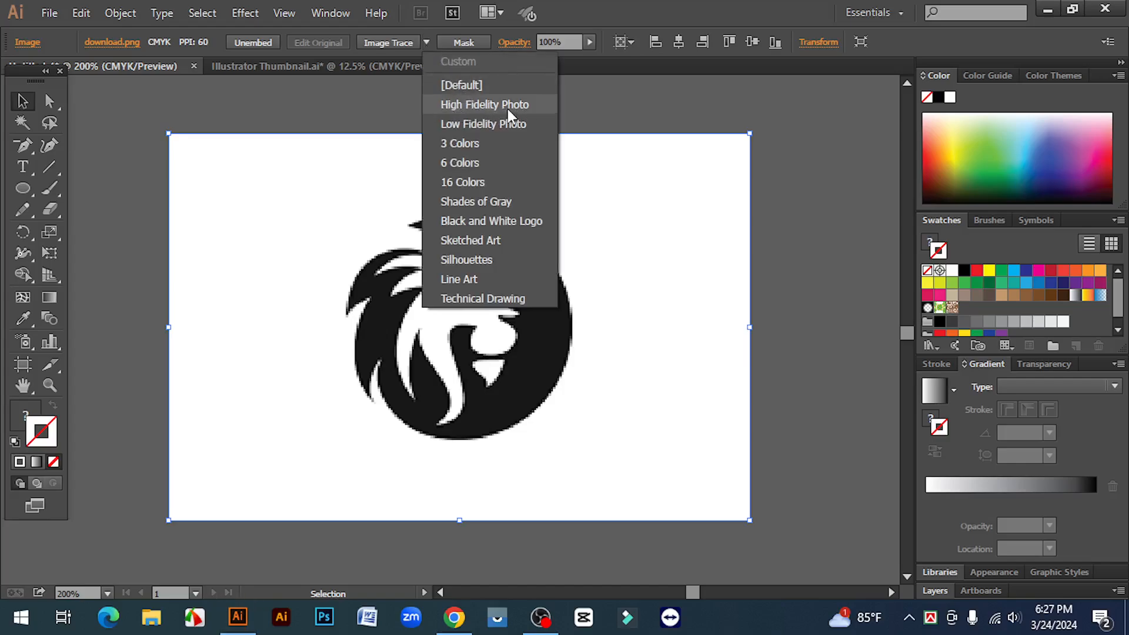
{"action": "left_click", "coordinate": [634, 178]}
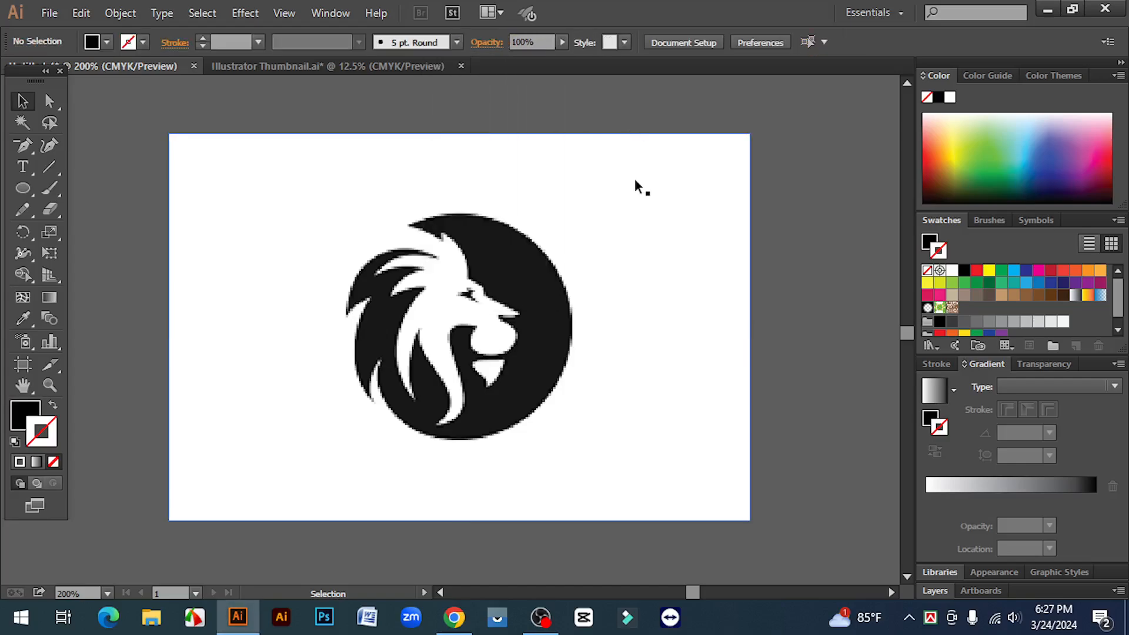
{"action": "left_click", "coordinate": [616, 268]}
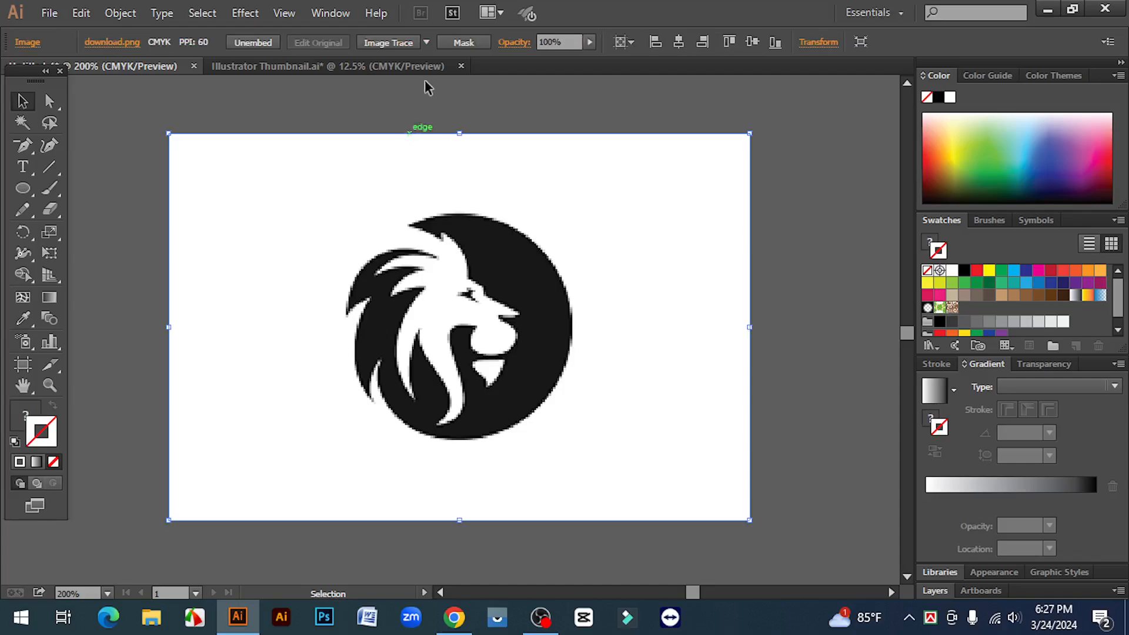
{"action": "left_click", "coordinate": [427, 42]}
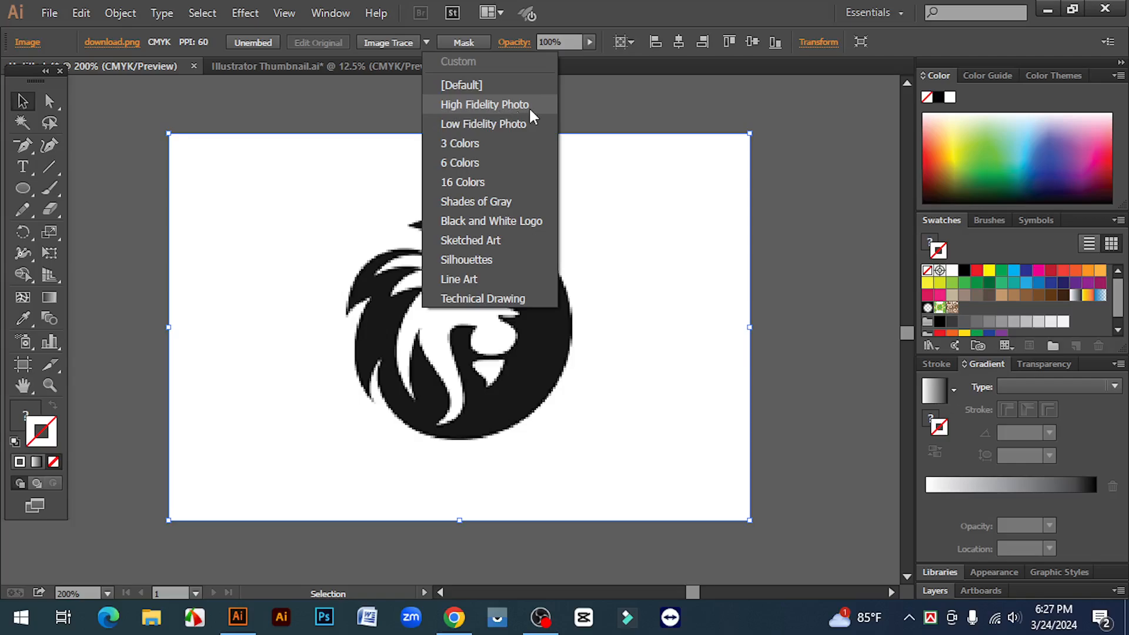
{"action": "left_click", "coordinate": [621, 108]}
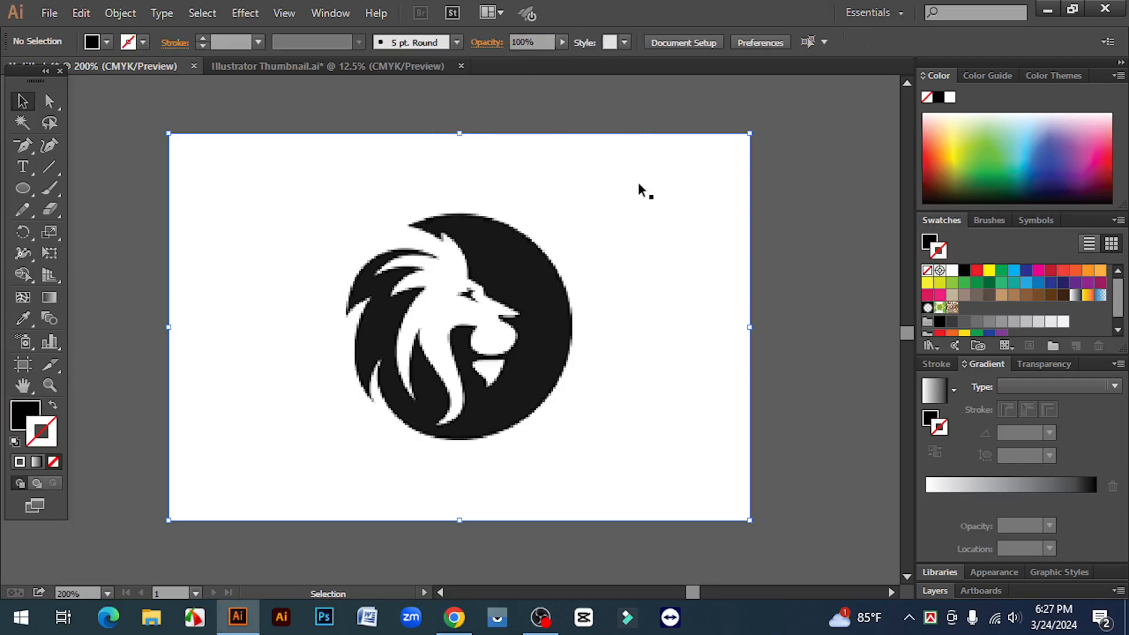
{"action": "left_click", "coordinate": [605, 254]}
{"action": "left_click", "coordinate": [426, 43]}
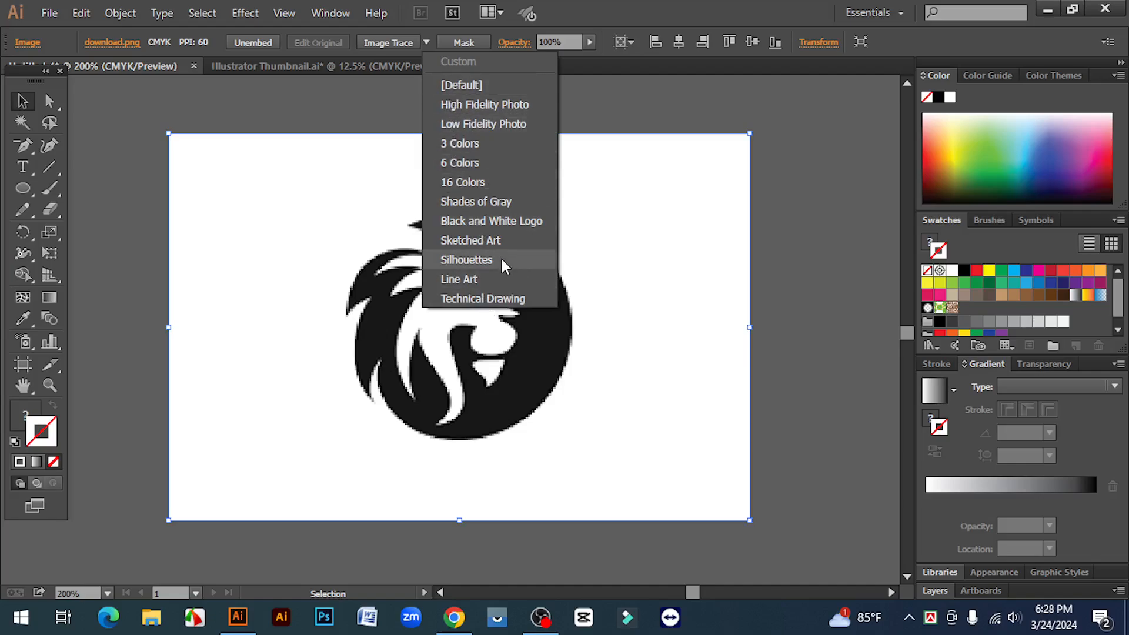
{"action": "left_click", "coordinate": [828, 270]}
- Trace the embedded lion image with the Low Fidelity Photo preset
{"action": "left_click", "coordinate": [612, 258]}
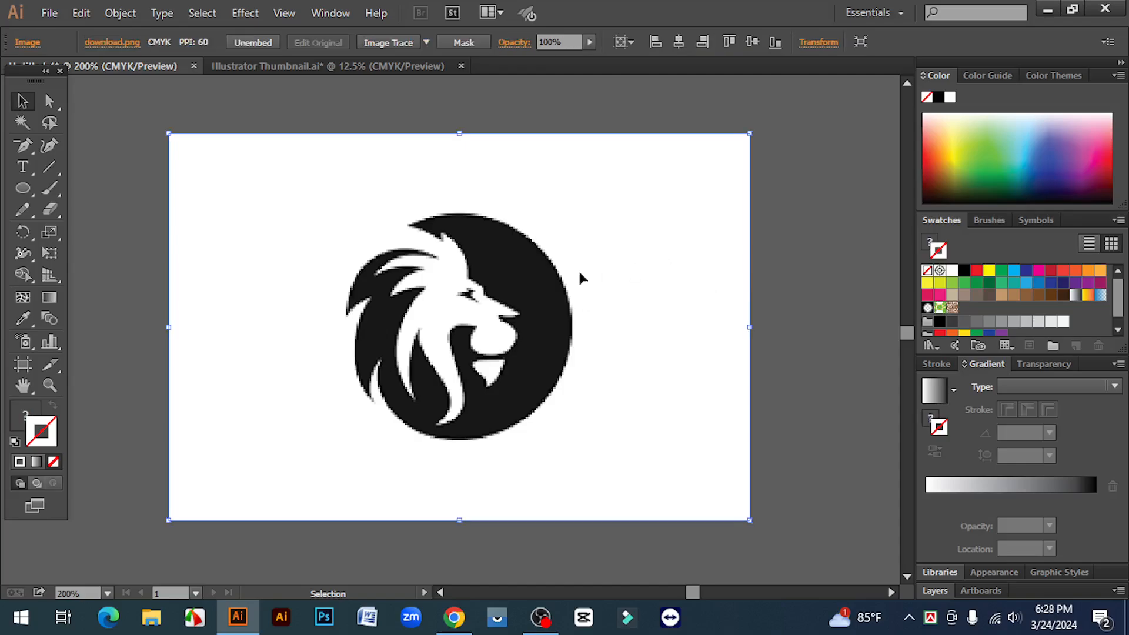
{"action": "left_click", "coordinate": [427, 43]}
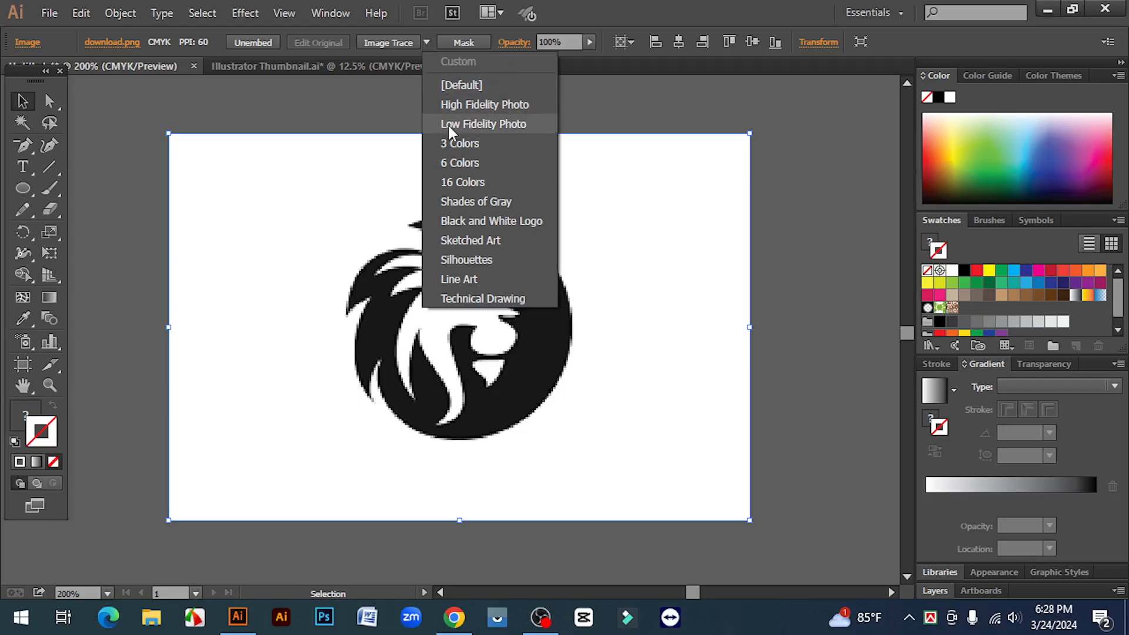
{"action": "left_click", "coordinate": [487, 124]}
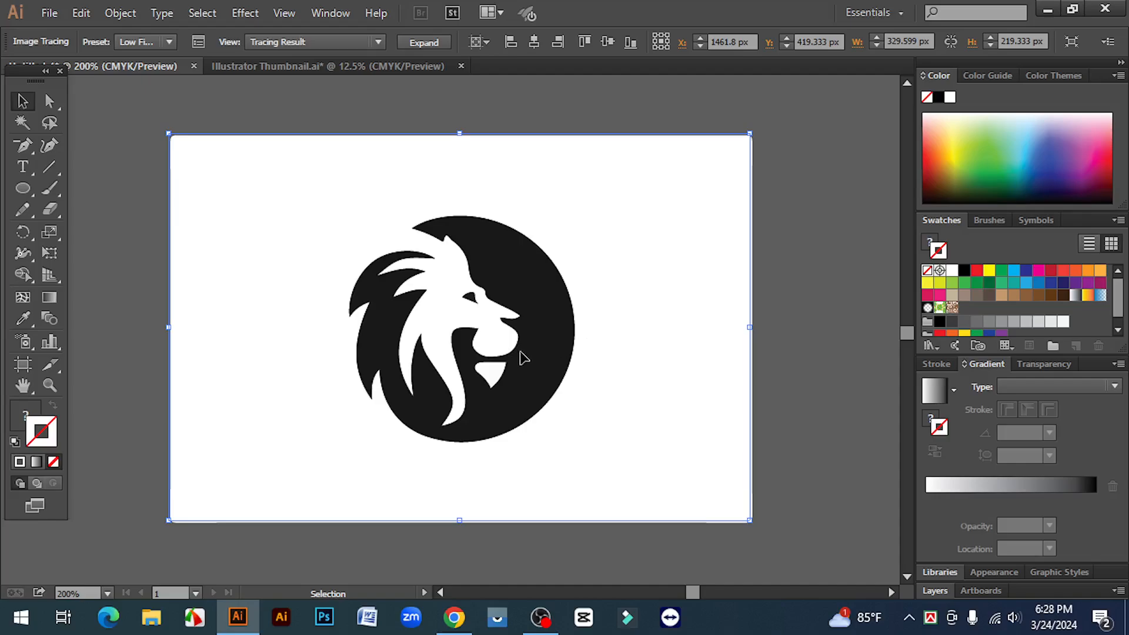
- Expand the Low Fidelity Photo tracing of the lion into editable vector paths
{"action": "scroll", "coordinate": [449, 323], "scroll_direction": "up", "scroll_amount": 1}
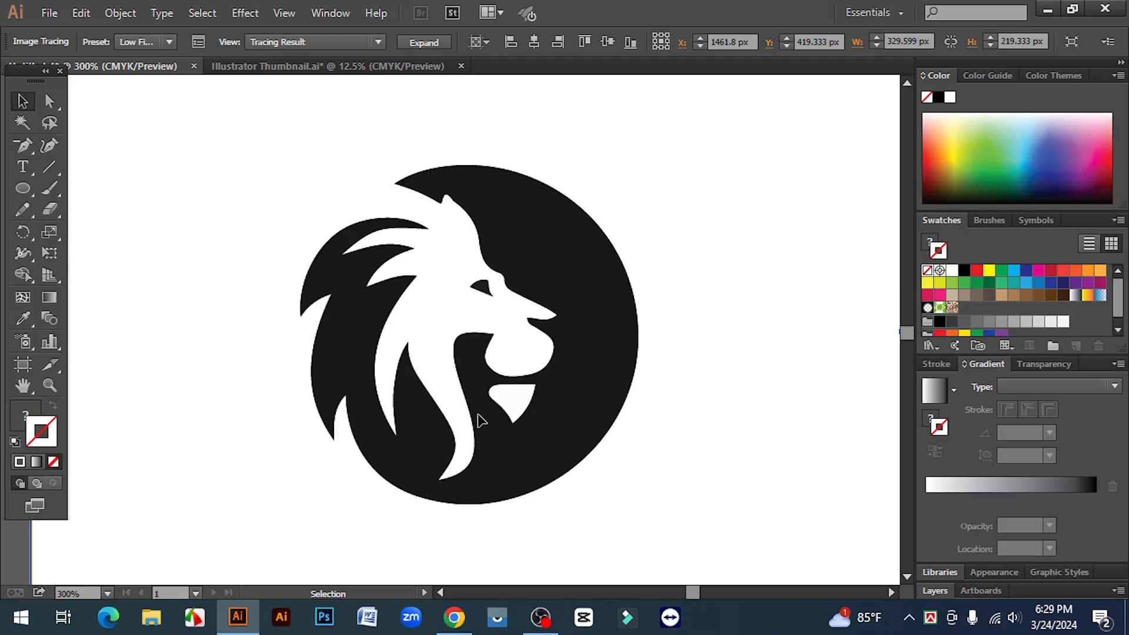
{"action": "scroll", "coordinate": [503, 412], "scroll_direction": "down", "scroll_amount": 1}
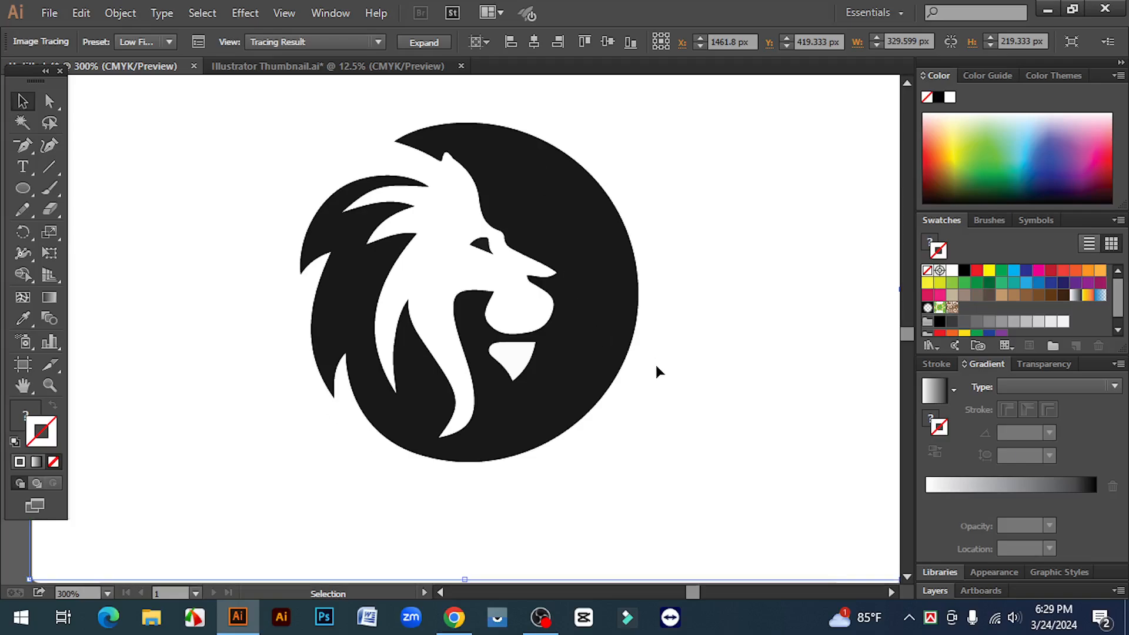
{"action": "key", "text": "ctrl+minus"}
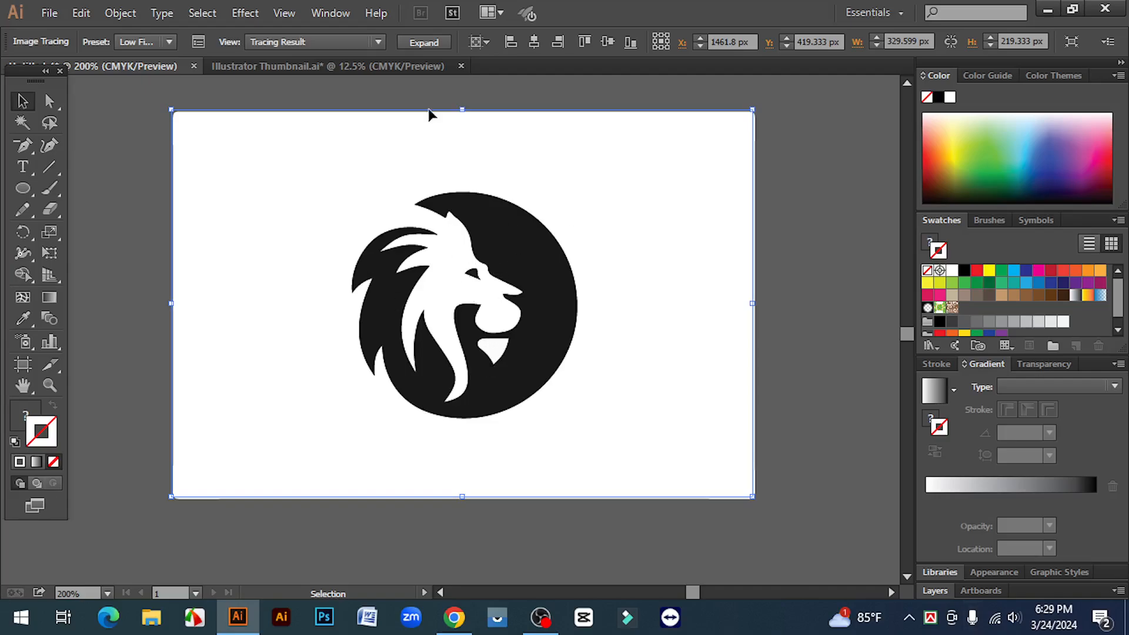
{"action": "left_click", "coordinate": [424, 45]}
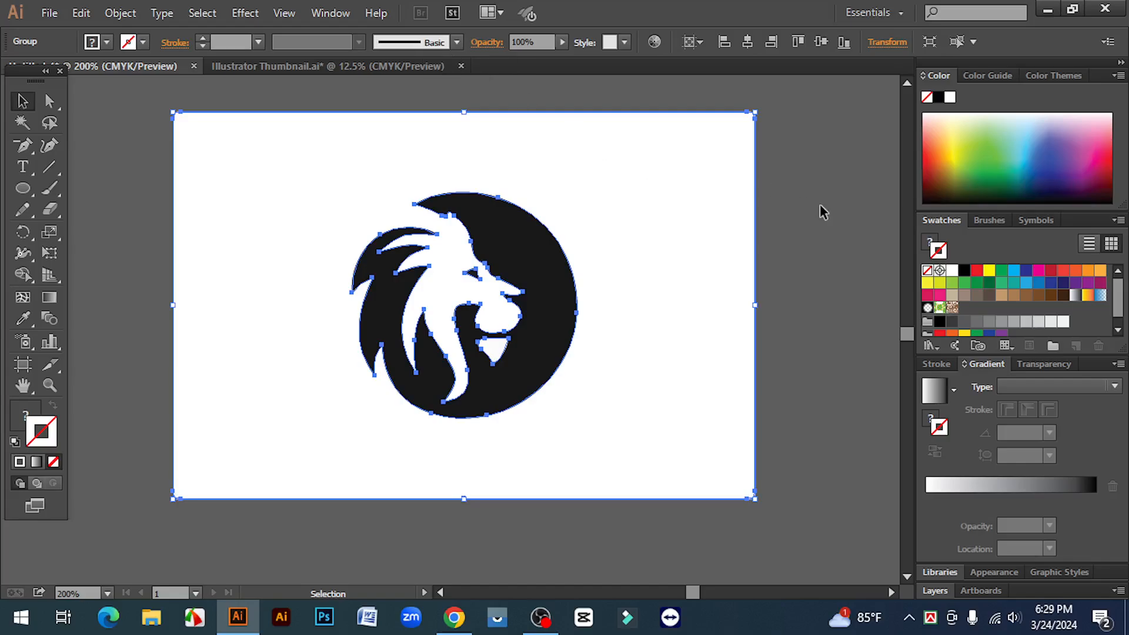
- Ungroup the expanded lion artwork and delete its white background
{"action": "left_click", "coordinate": [782, 270]}
{"action": "left_click", "coordinate": [557, 179]}
{"action": "right_click", "coordinate": [556, 175]}
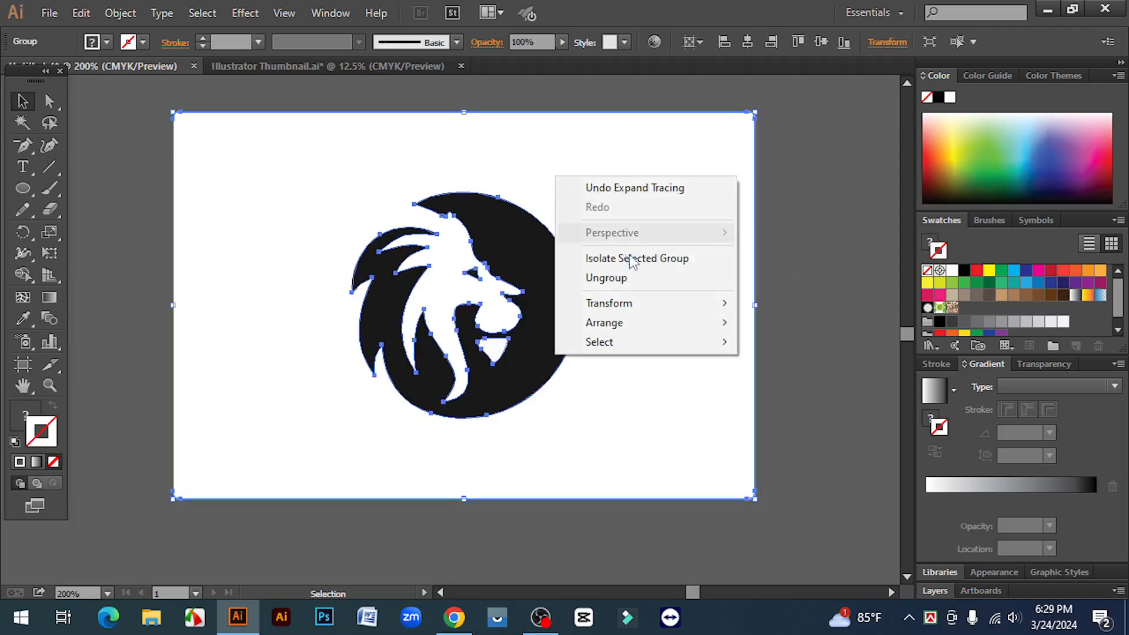
{"action": "left_click", "coordinate": [624, 278]}
{"action": "left_click", "coordinate": [709, 148]}
{"action": "left_click_drag", "start_coordinate": [708, 143], "coordinate": [732, 215]}
{"action": "key", "text": "Delete"}
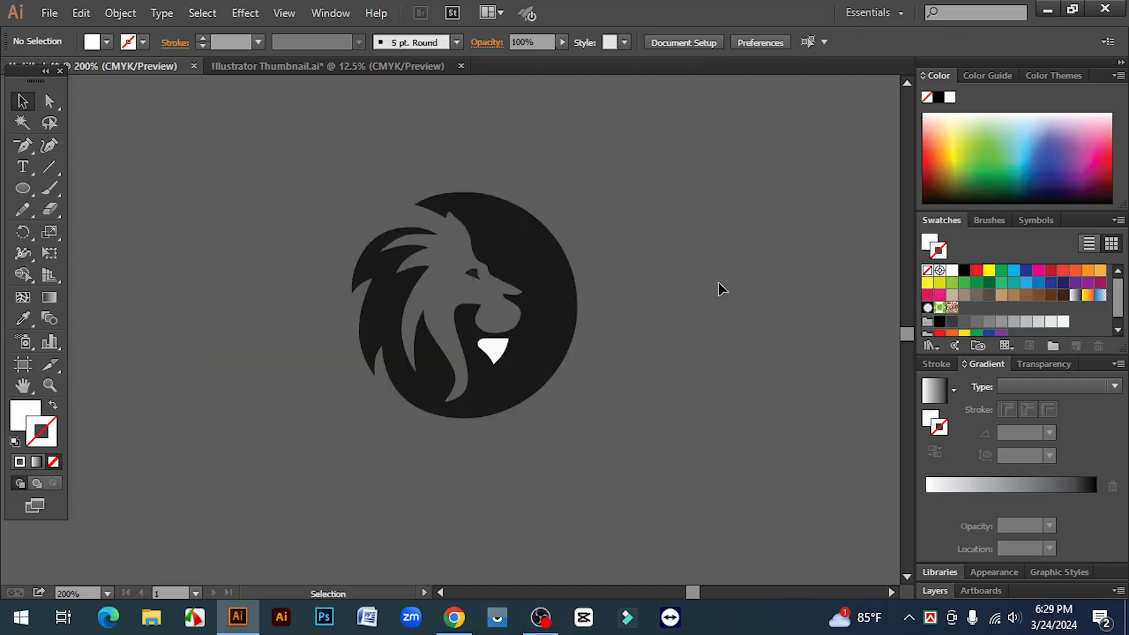
- Examine the black silhouette and the other separate paths left in the lion artwork
{"action": "left_click", "coordinate": [430, 292], "text": "ctrl"}
{"action": "left_click", "coordinate": [527, 221]}
{"action": "scroll", "coordinate": [708, 287], "scroll_direction": "down", "scroll_amount": 1}
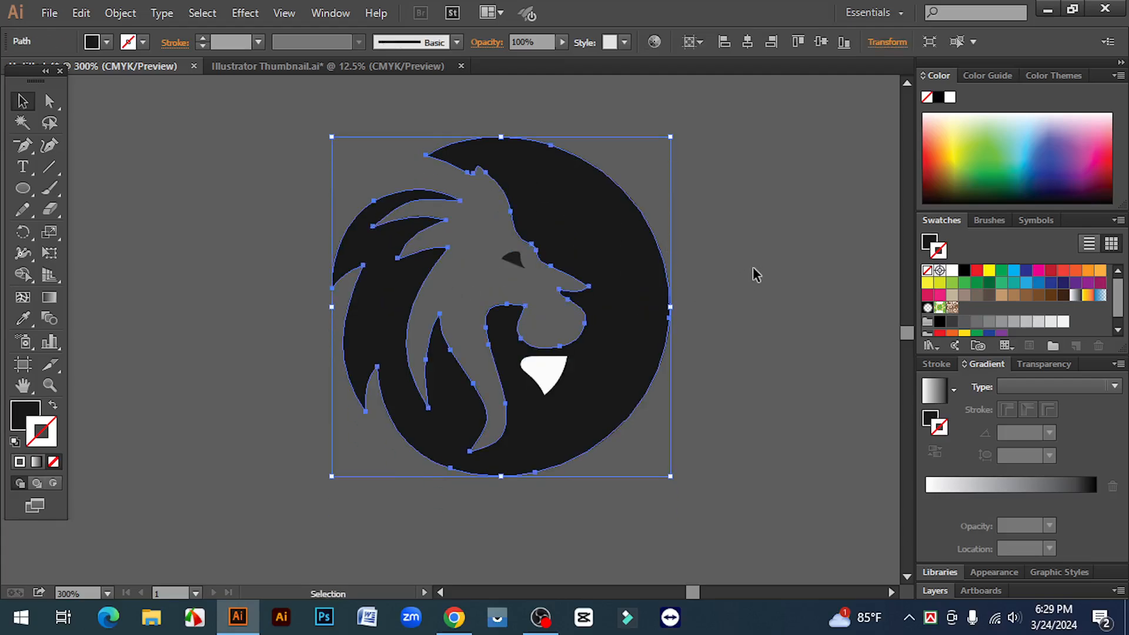
{"action": "left_click", "coordinate": [702, 259]}
{"action": "left_click_drag", "start_coordinate": [290, 141], "coordinate": [786, 514]}
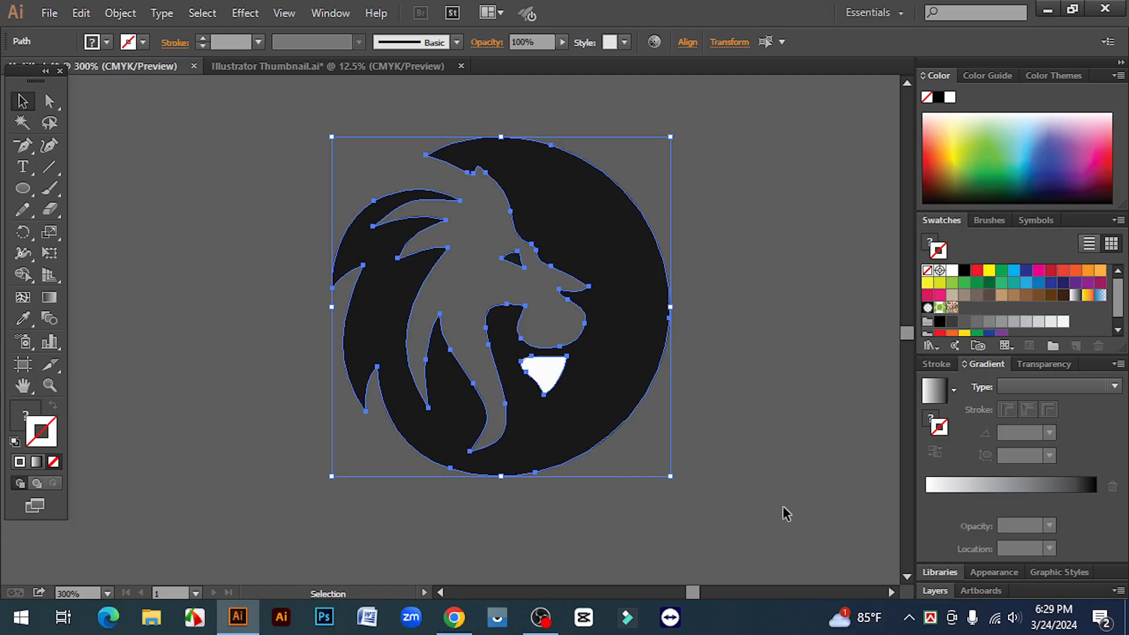
{"action": "left_click", "coordinate": [784, 478]}
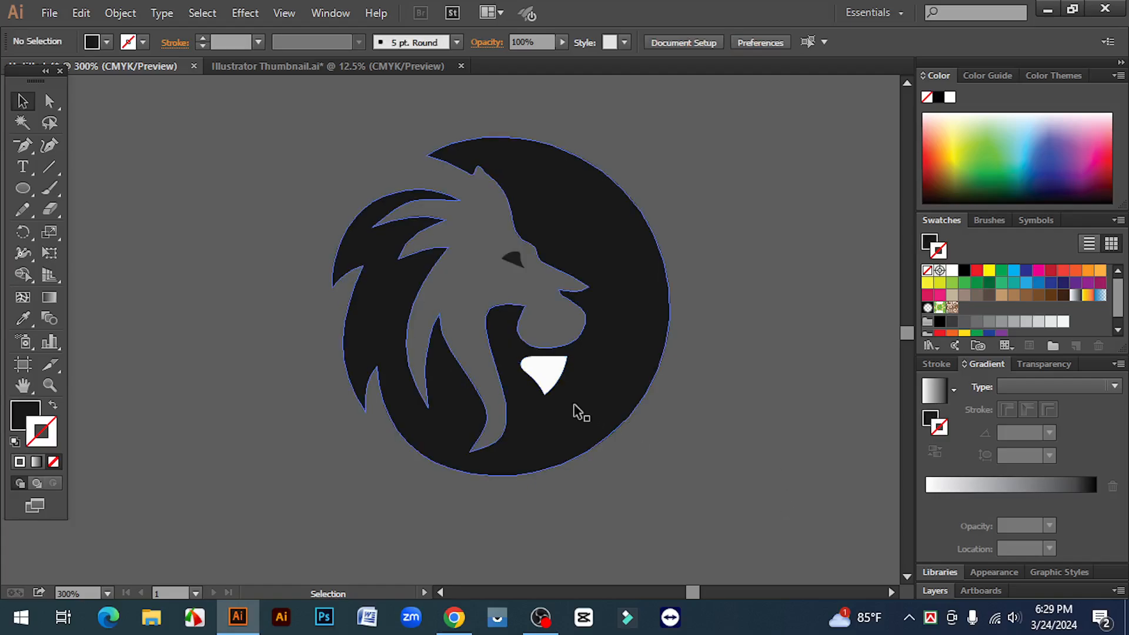
- Move the white chin piece aside and put it back in its place below the lion's mouth
{"action": "left_click", "coordinate": [535, 370]}
{"action": "left_click_drag", "start_coordinate": [544, 375], "coordinate": [579, 379]}
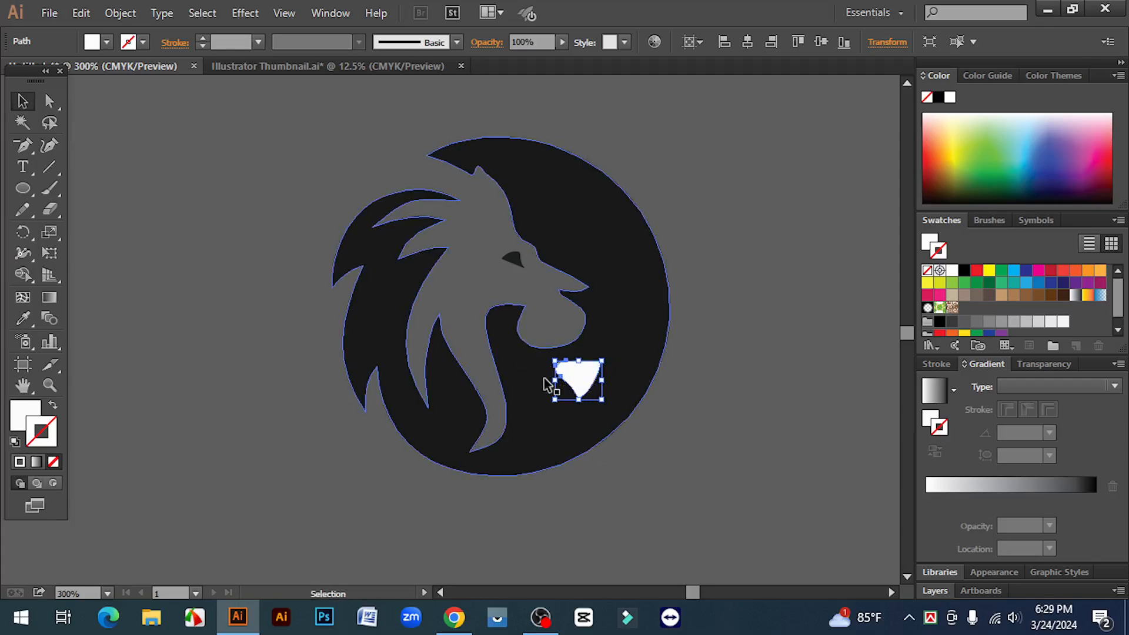
{"action": "left_click_drag", "start_coordinate": [594, 383], "coordinate": [560, 382]}
{"action": "left_click", "coordinate": [659, 421]}
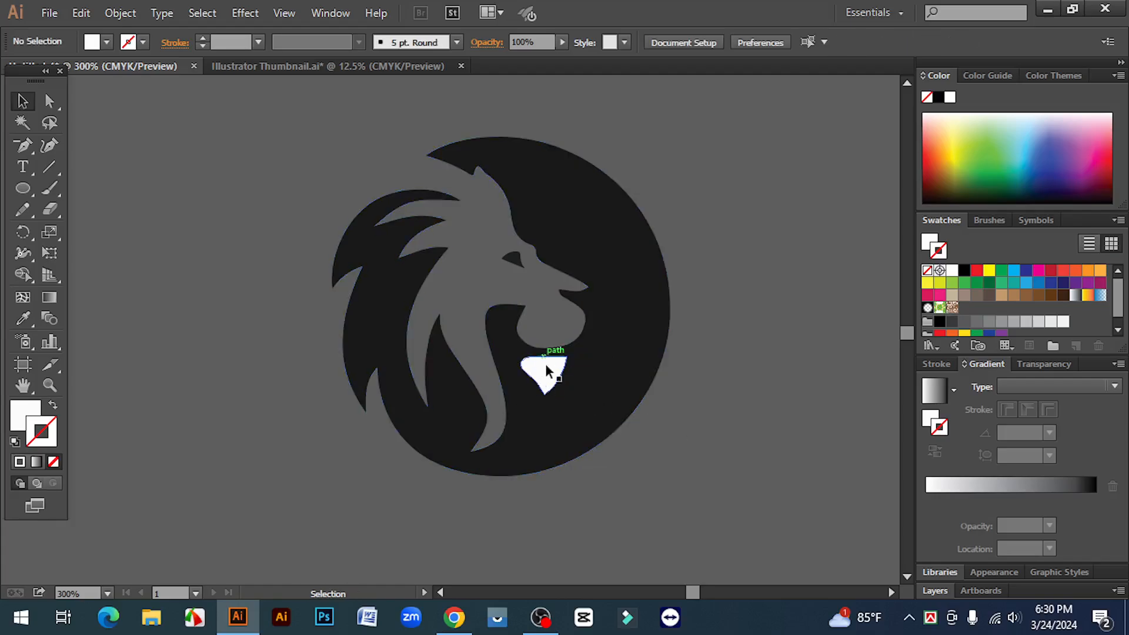
- Cut the white chin piece out of the black silhouette with the Shape Builder tool
{"action": "left_click_drag", "start_coordinate": [747, 522], "coordinate": [327, 173]}
{"action": "left_click", "coordinate": [23, 275]}
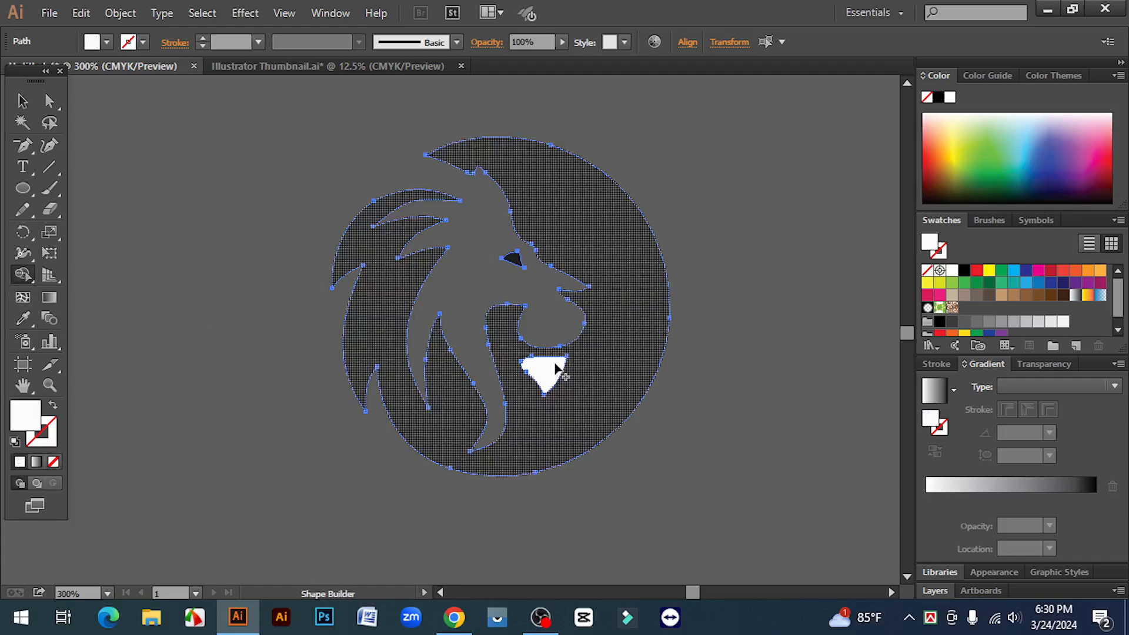
{"action": "left_click", "coordinate": [545, 371], "text": "alt"}
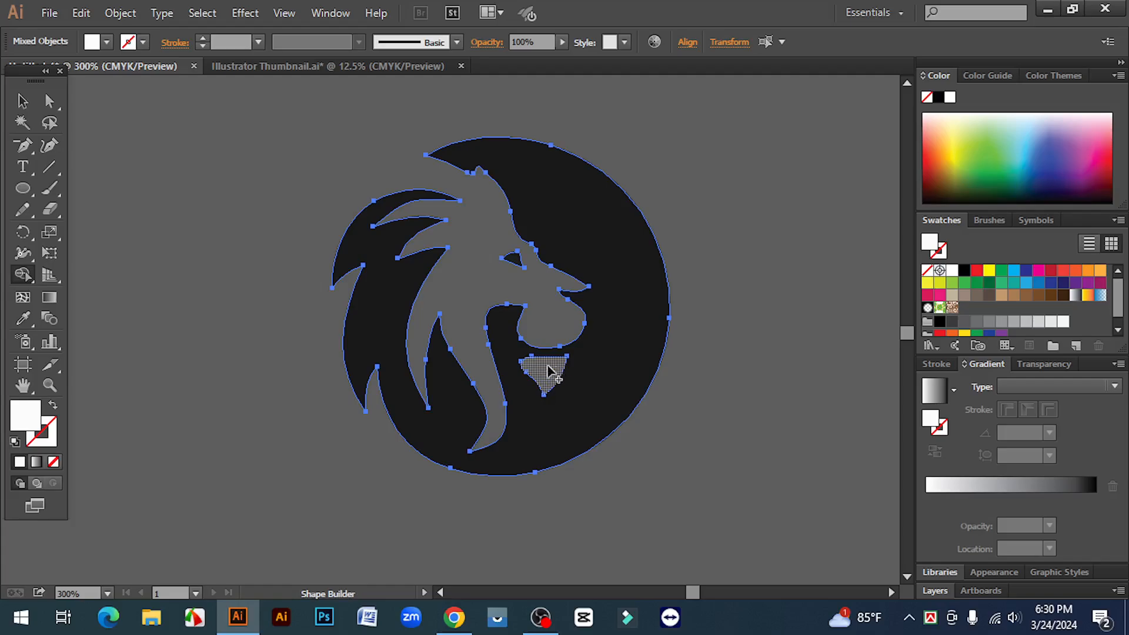
{"action": "key", "text": "v"}
{"action": "left_click", "coordinate": [94, 250]}
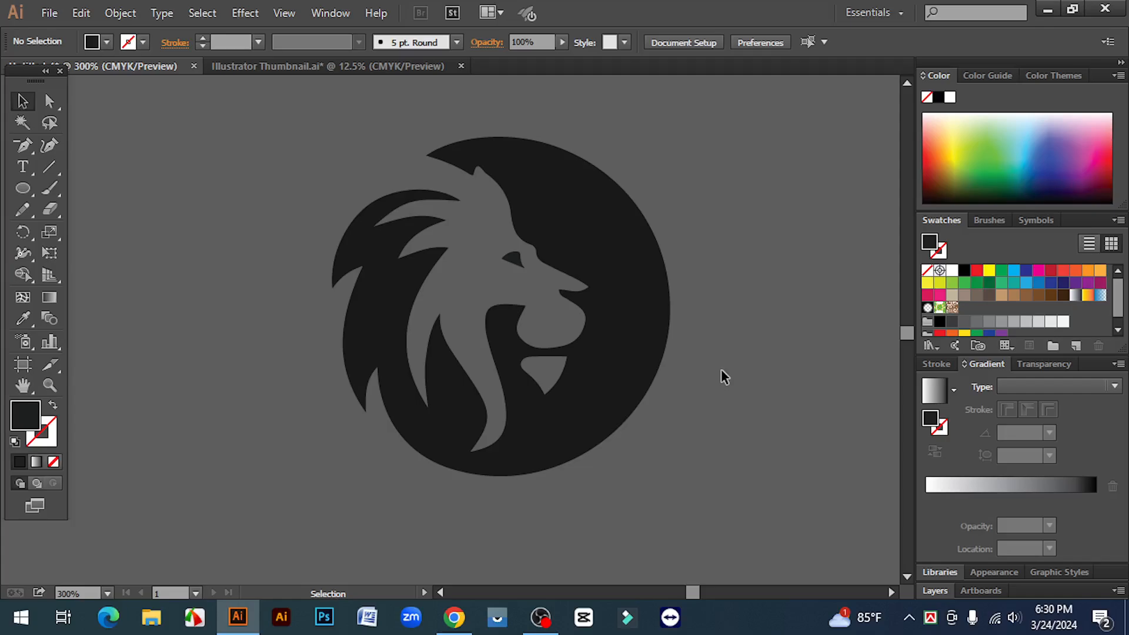
- Group the black lion silhouette with its separate eye shape
{"action": "left_click", "coordinate": [603, 232]}
{"action": "left_click", "coordinate": [697, 338]}
{"action": "left_click", "coordinate": [535, 230]}
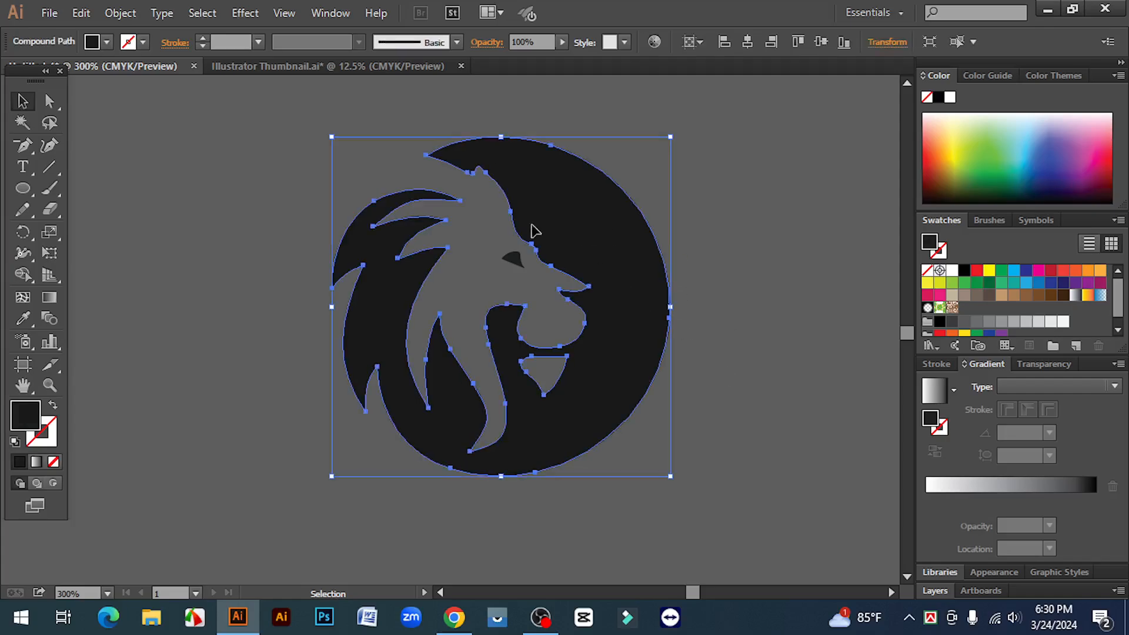
{"action": "left_click", "coordinate": [514, 263], "text": "shift"}
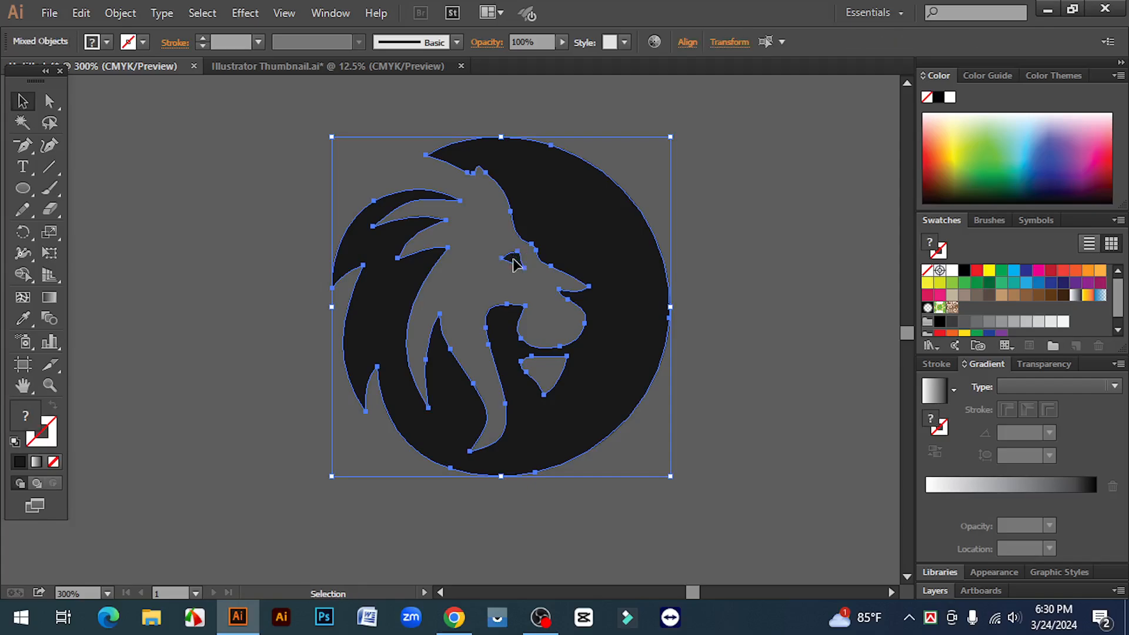
{"action": "right_click", "coordinate": [514, 263]}
{"action": "left_click", "coordinate": [582, 342]}
{"action": "left_click", "coordinate": [708, 290]}
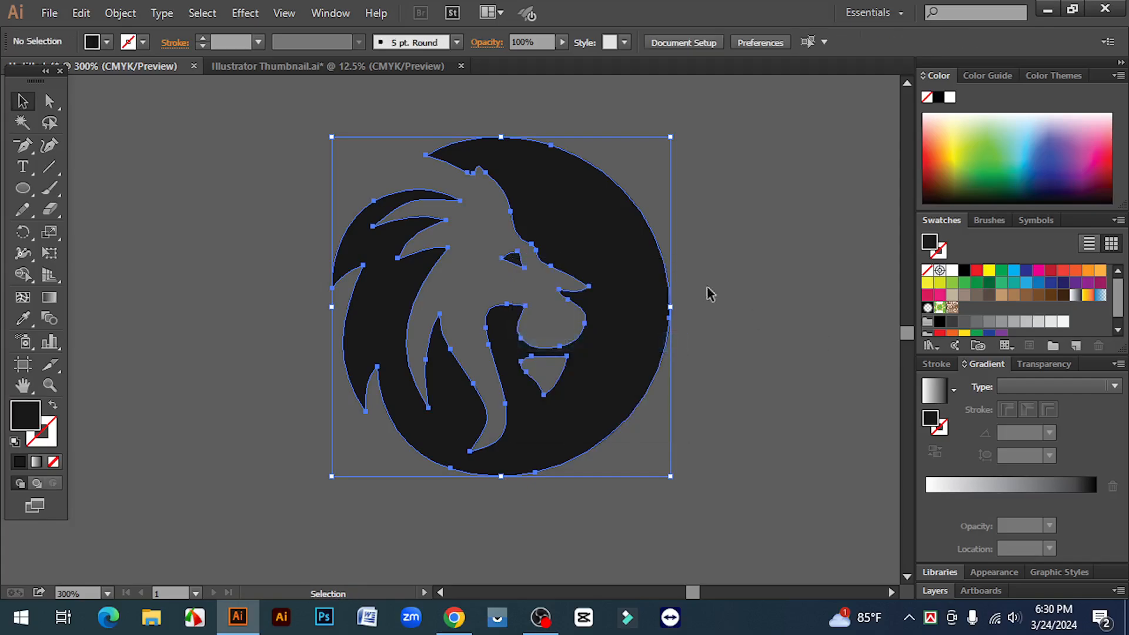
{"action": "left_click", "coordinate": [657, 275]}
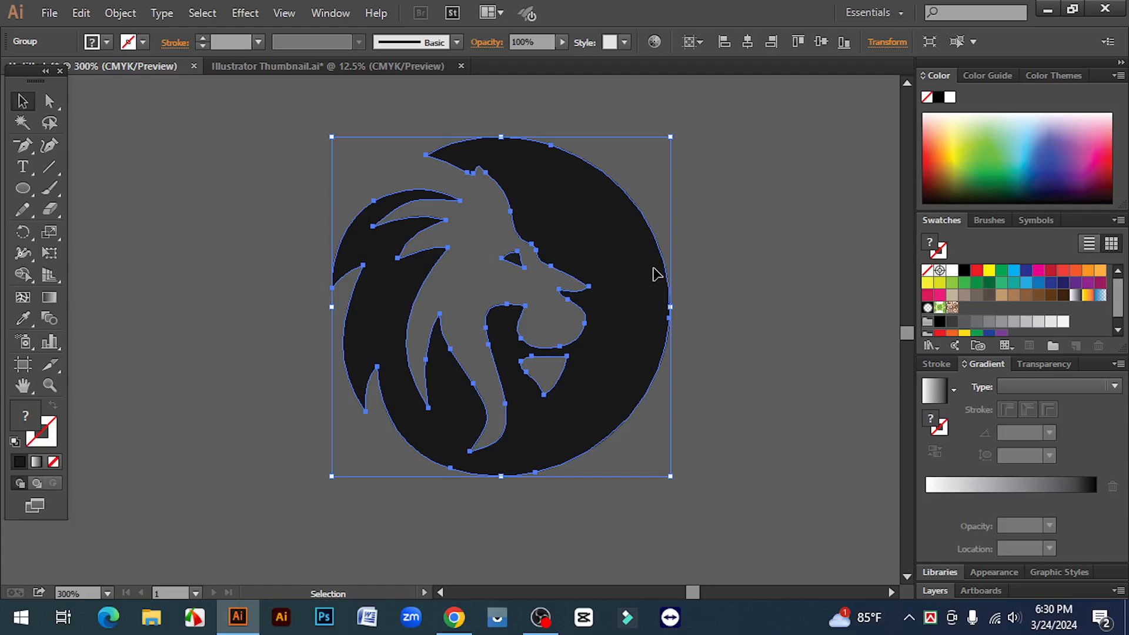
{"action": "left_click", "coordinate": [852, 386]}
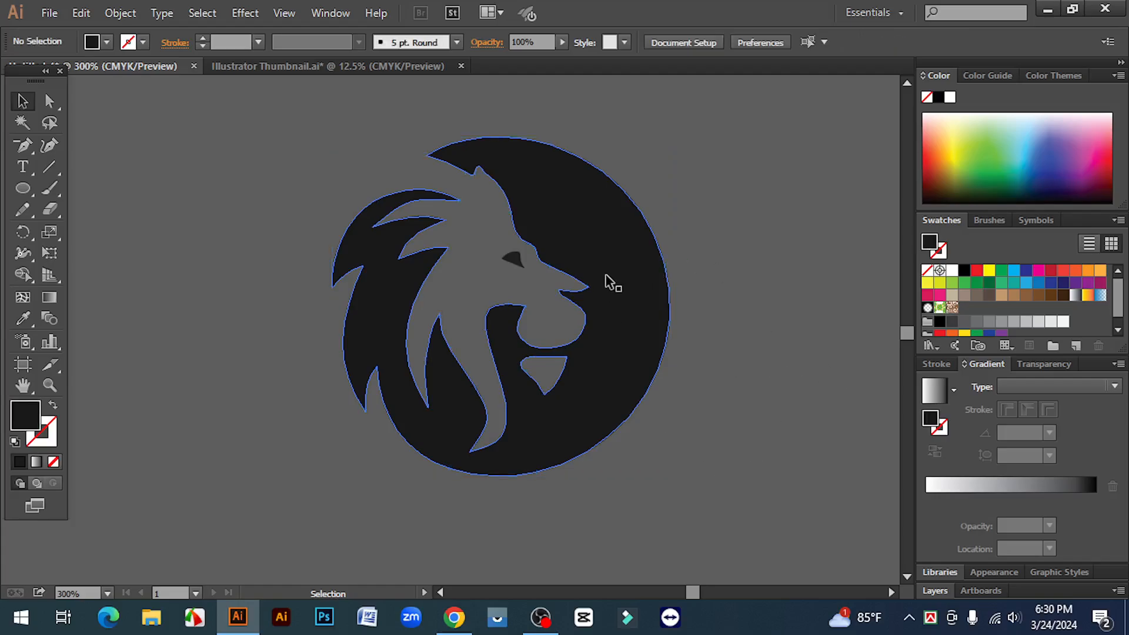
- Move the grouped lion logo to the right, leaving free space on its left side
{"action": "left_click", "coordinate": [610, 271]}
{"action": "key", "text": "ctrl+minus"}
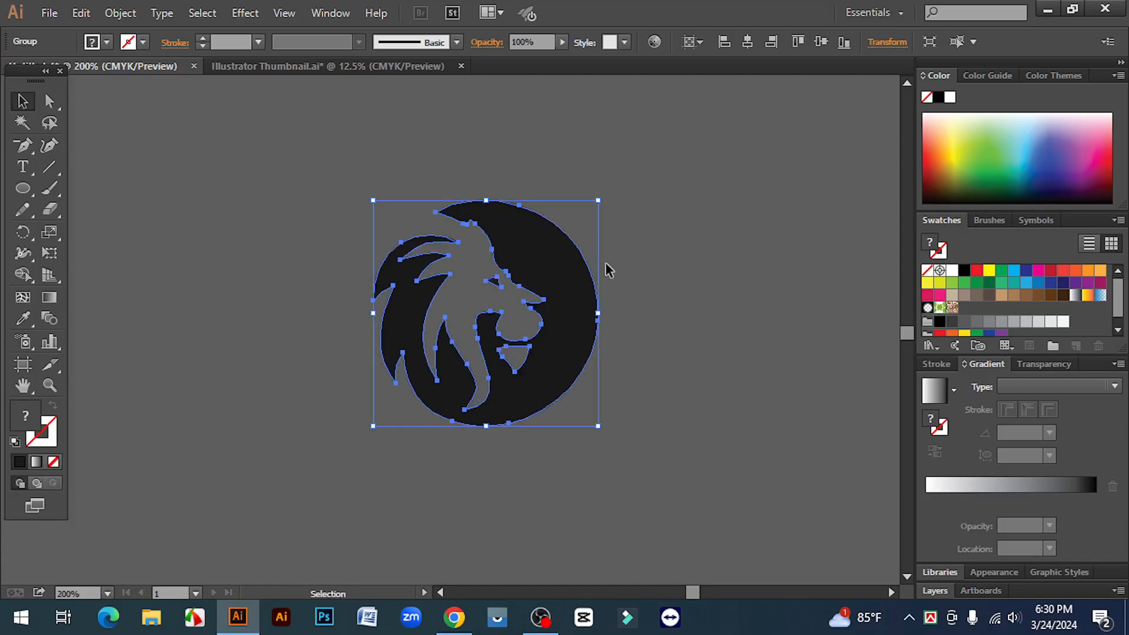
{"action": "left_click_drag", "start_coordinate": [547, 288], "coordinate": [706, 301]}
{"action": "left_click", "coordinate": [808, 355]}
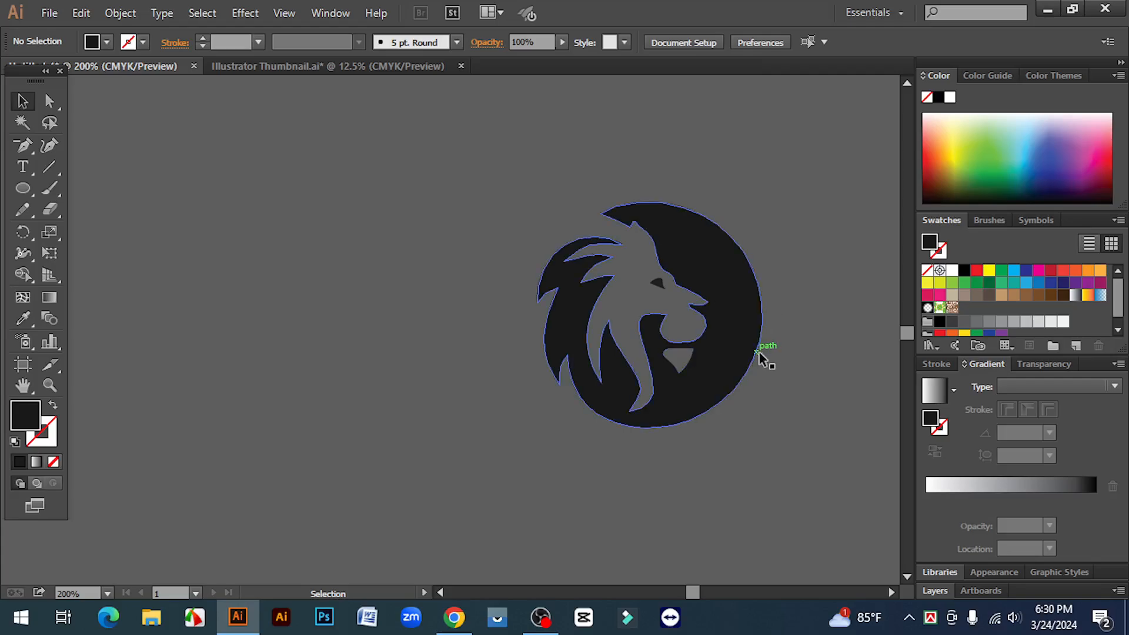
- Try a red, a CMYK Cyan and finally a dark blue fill on the grouped lion logo
{"action": "left_click", "coordinate": [705, 260]}
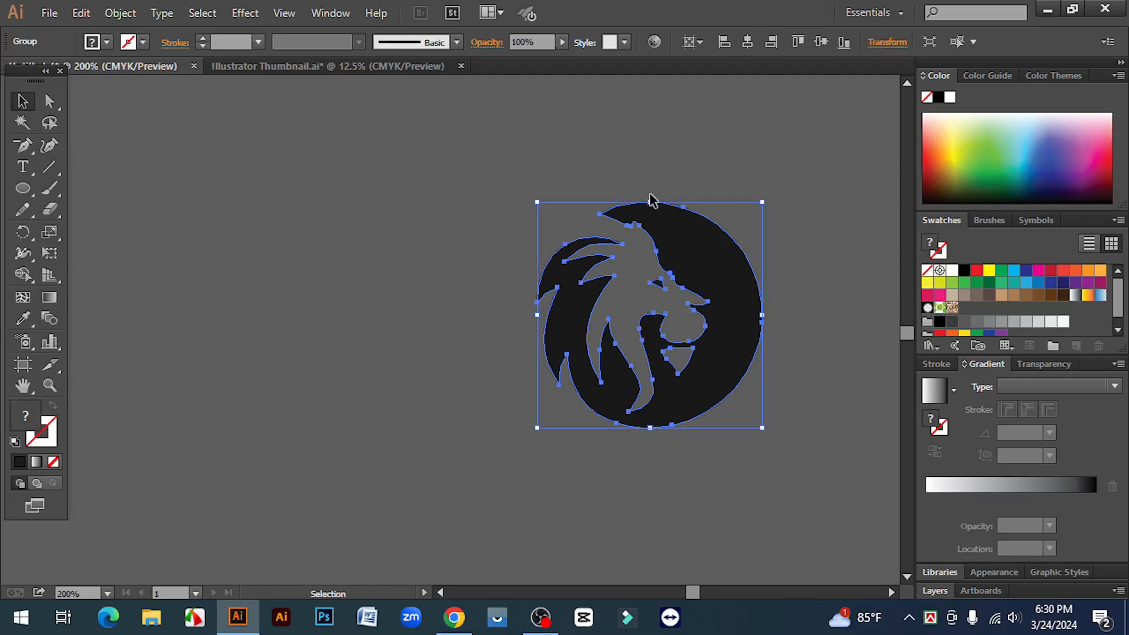
{"action": "left_click", "coordinate": [977, 270]}
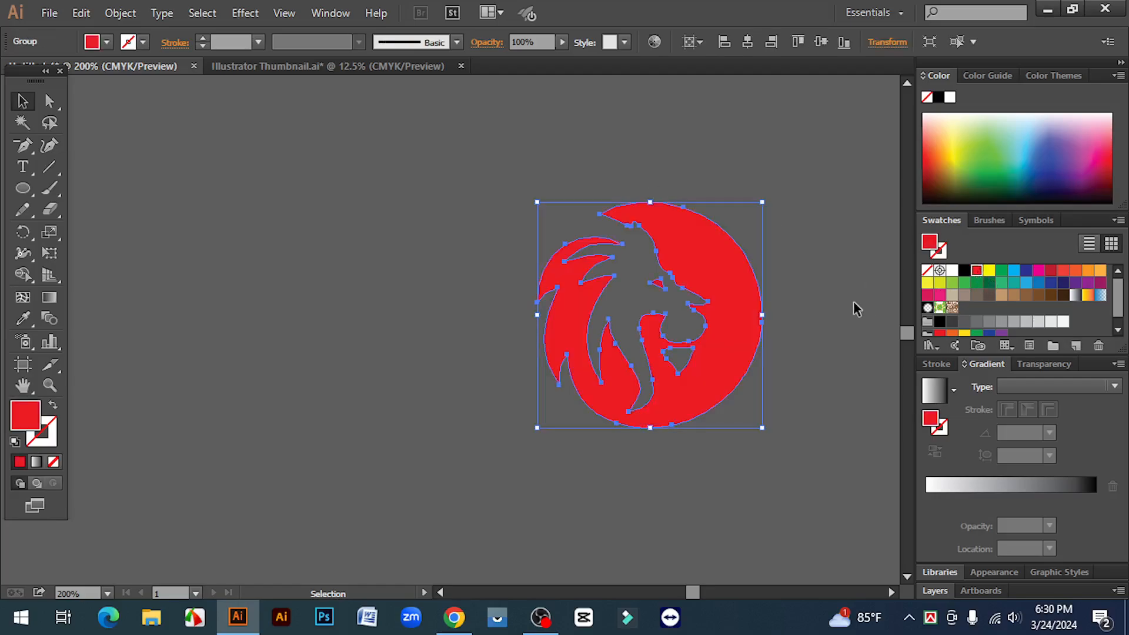
{"action": "left_click", "coordinate": [853, 302]}
{"action": "left_click", "coordinate": [727, 289]}
{"action": "left_click", "coordinate": [1014, 270]}
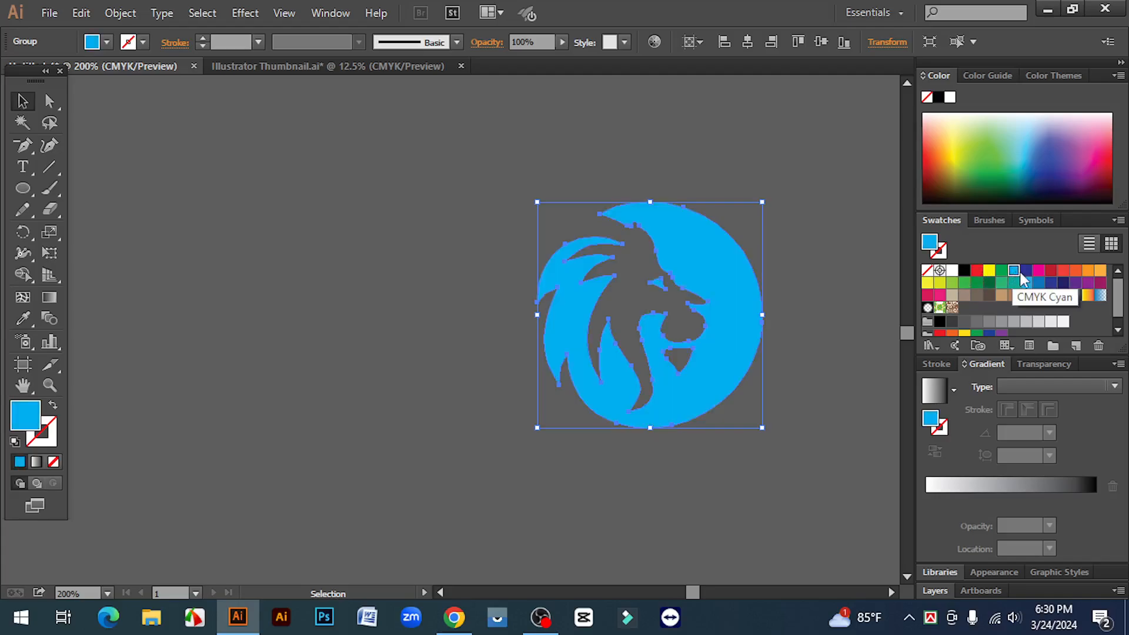
{"action": "left_click", "coordinate": [1027, 271]}
{"action": "left_click", "coordinate": [829, 290]}
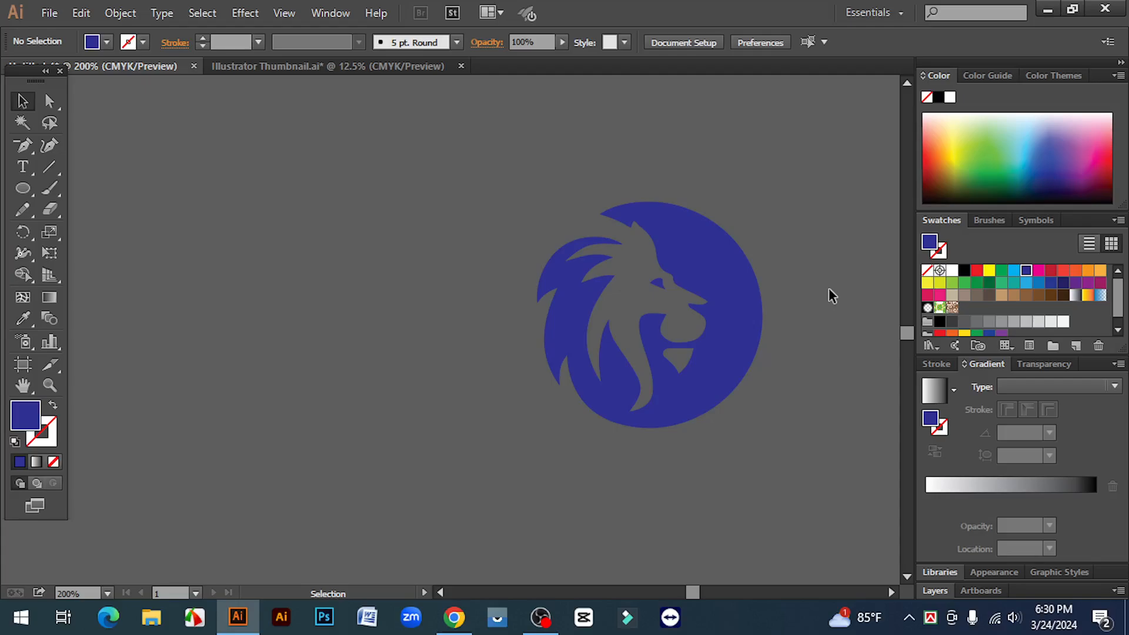
- Place the original "download" lion image from the Desktop as a linked file, left of the vector lion
{"action": "left_click", "coordinate": [49, 13]}
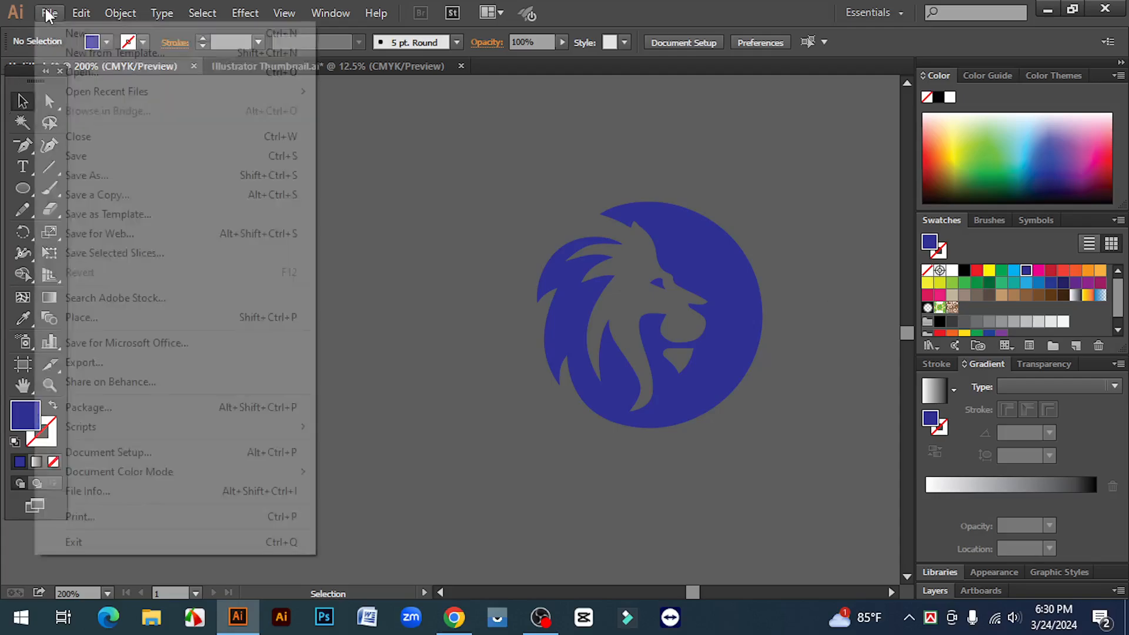
{"action": "left_click", "coordinate": [97, 317]}
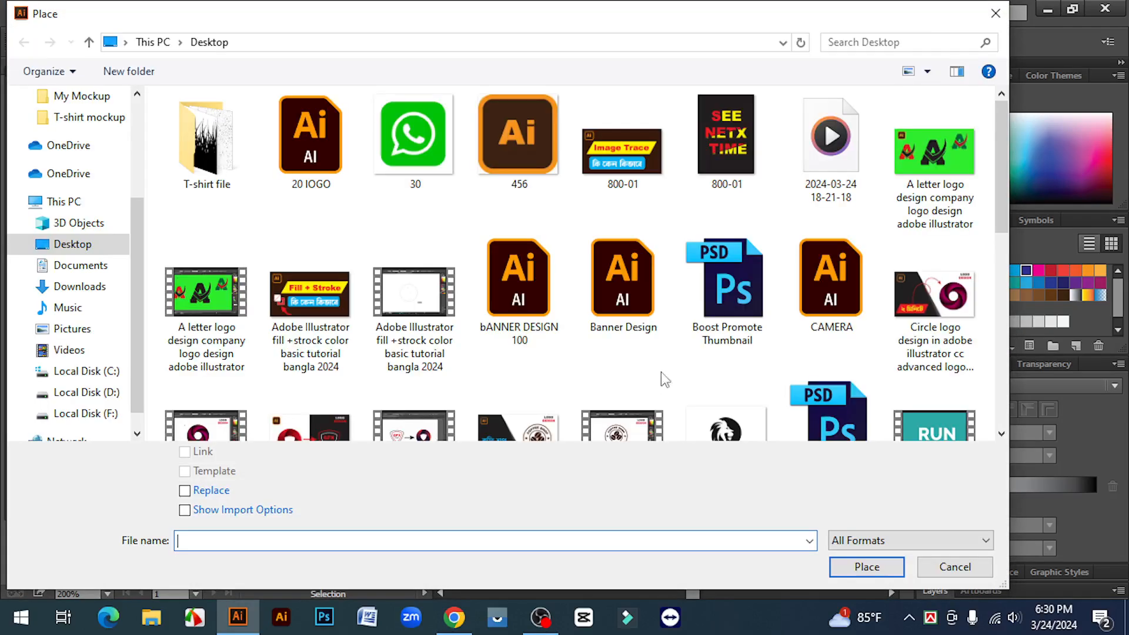
{"action": "scroll", "coordinate": [661, 371], "scroll_direction": "down", "scroll_amount": 3}
{"action": "left_click", "coordinate": [728, 353]}
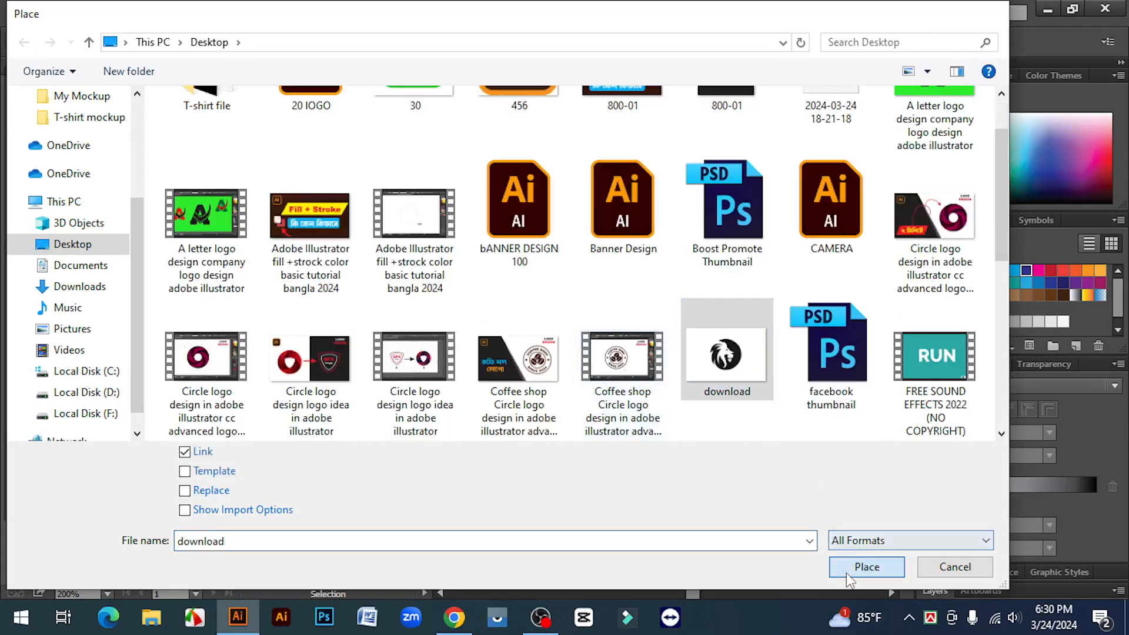
{"action": "left_click", "coordinate": [846, 573]}
{"action": "left_click_drag", "start_coordinate": [125, 186], "coordinate": [450, 491]}
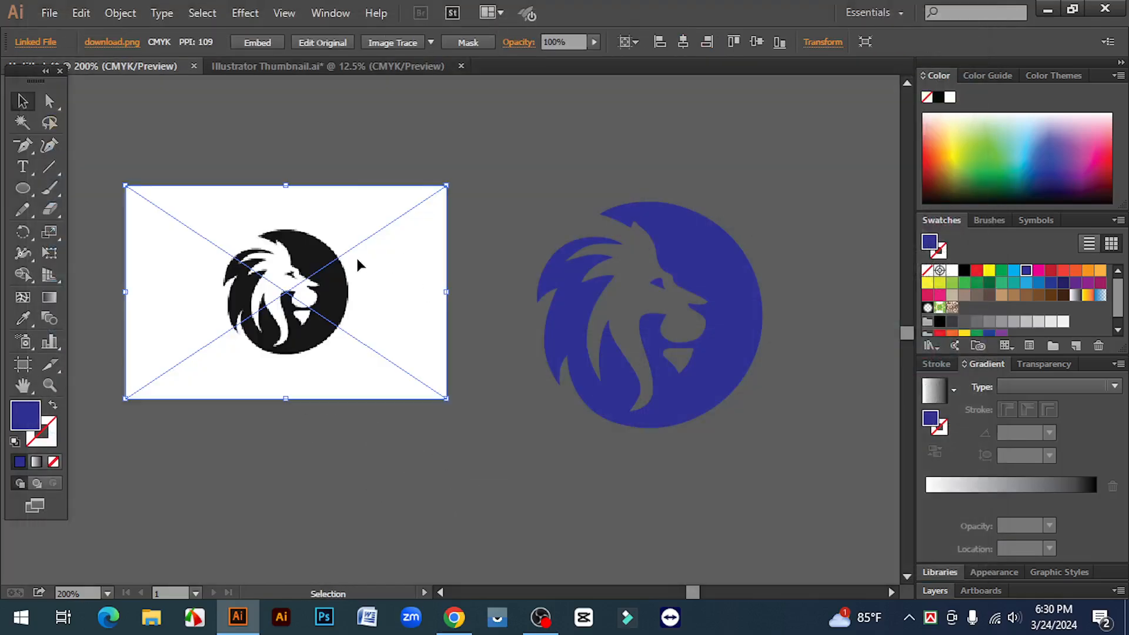
- Position the placed lion image level with the vector lion and enlarge it slightly from its centre
{"action": "left_click_drag", "start_coordinate": [361, 259], "coordinate": [371, 316]}
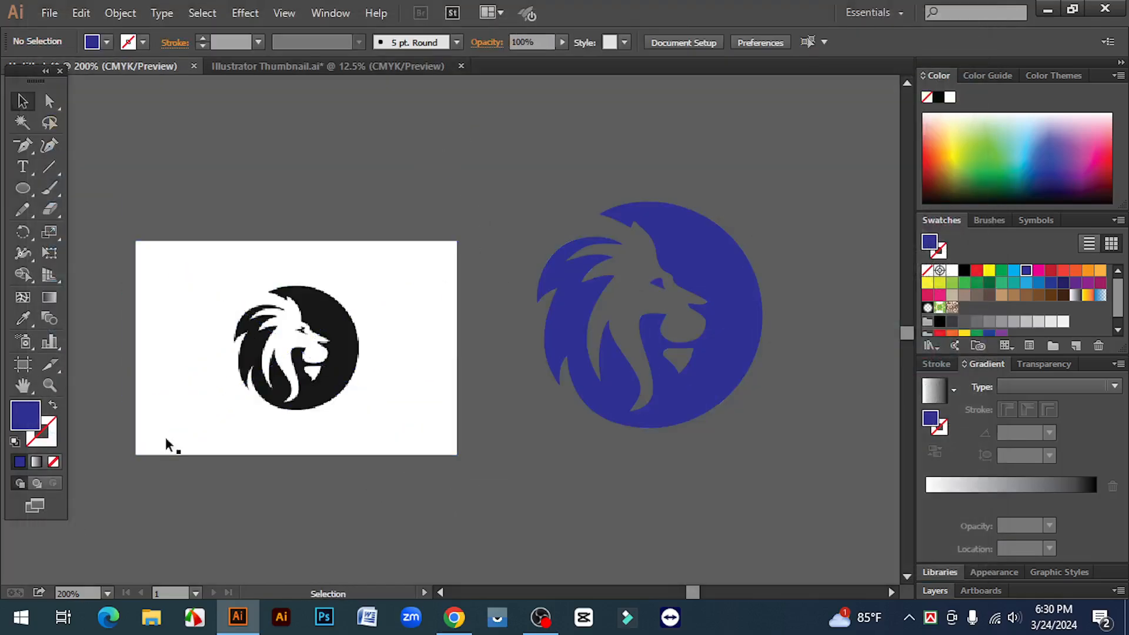
{"action": "left_click_drag", "start_coordinate": [339, 412], "coordinate": [356, 388]}
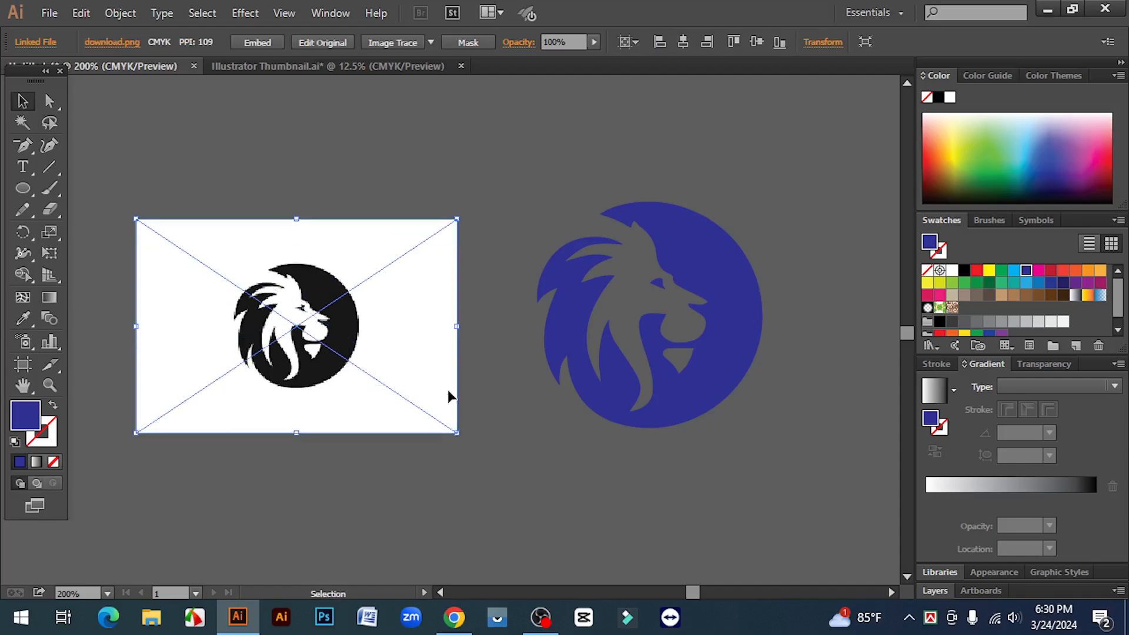
{"action": "left_click_drag", "start_coordinate": [454, 440], "coordinate": [482, 449]}
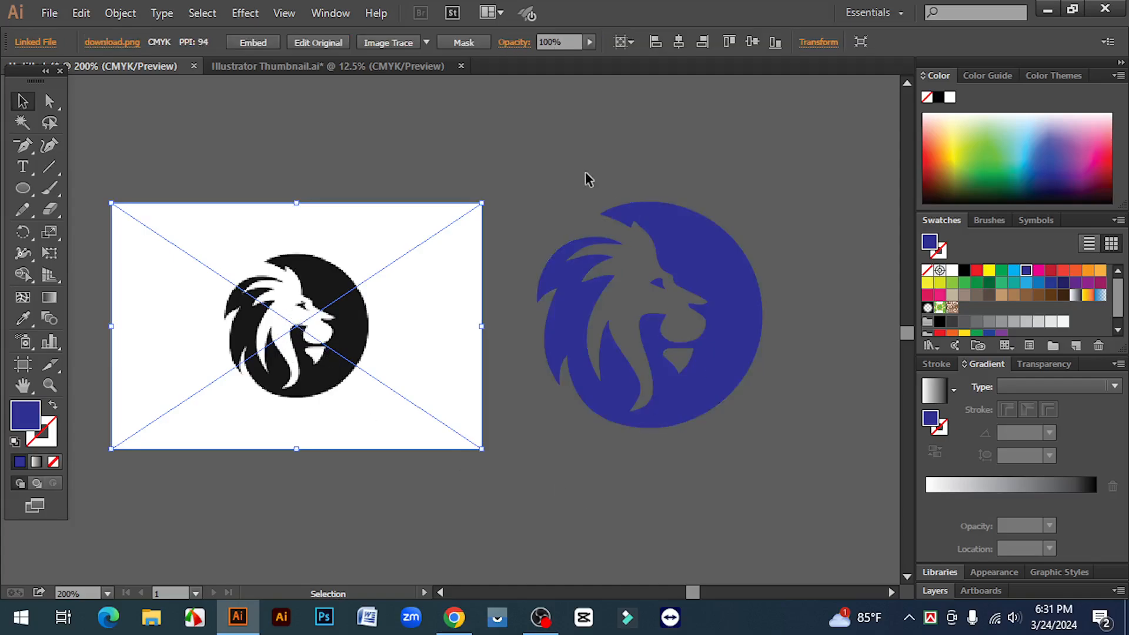
- Recolour the vector lion group with a dark green fill
{"action": "left_click_drag", "start_coordinate": [559, 152], "coordinate": [798, 473]}
{"action": "left_click", "coordinate": [798, 473]}
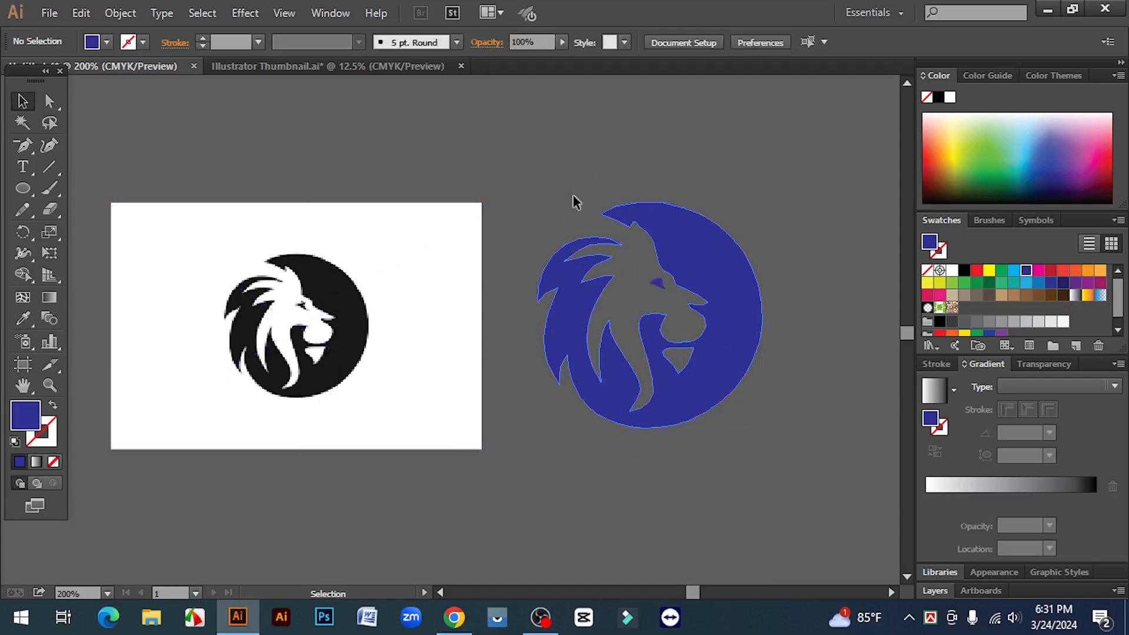
{"action": "left_click_drag", "start_coordinate": [529, 172], "coordinate": [793, 467]}
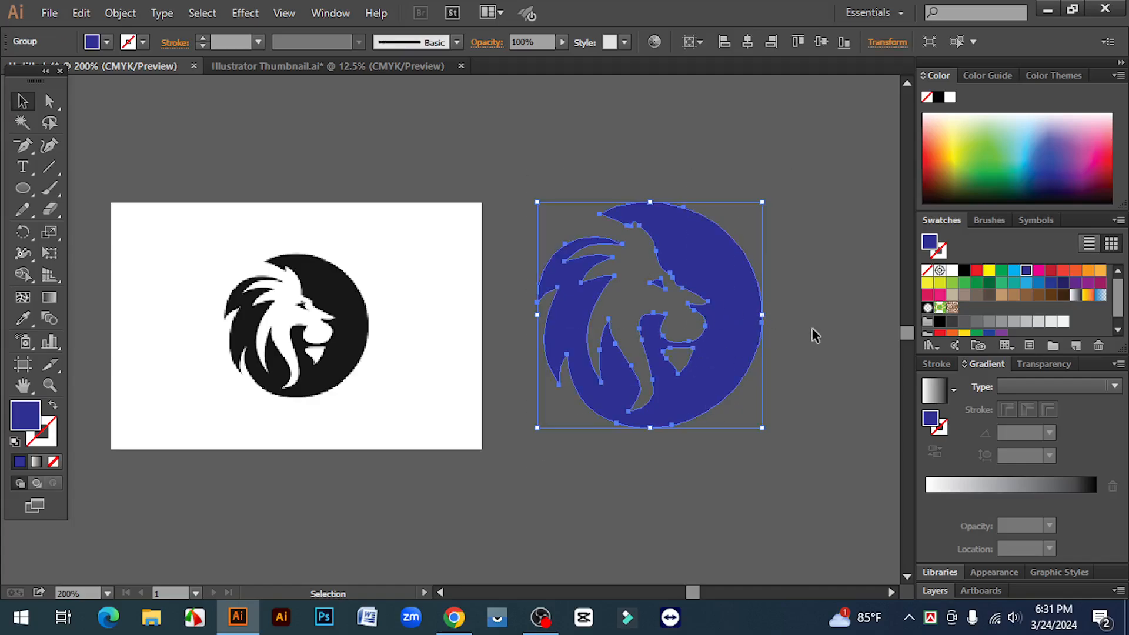
{"action": "left_click_drag", "start_coordinate": [548, 171], "coordinate": [765, 376]}
{"action": "left_click", "coordinate": [1013, 271]}
{"action": "left_click", "coordinate": [989, 282]}
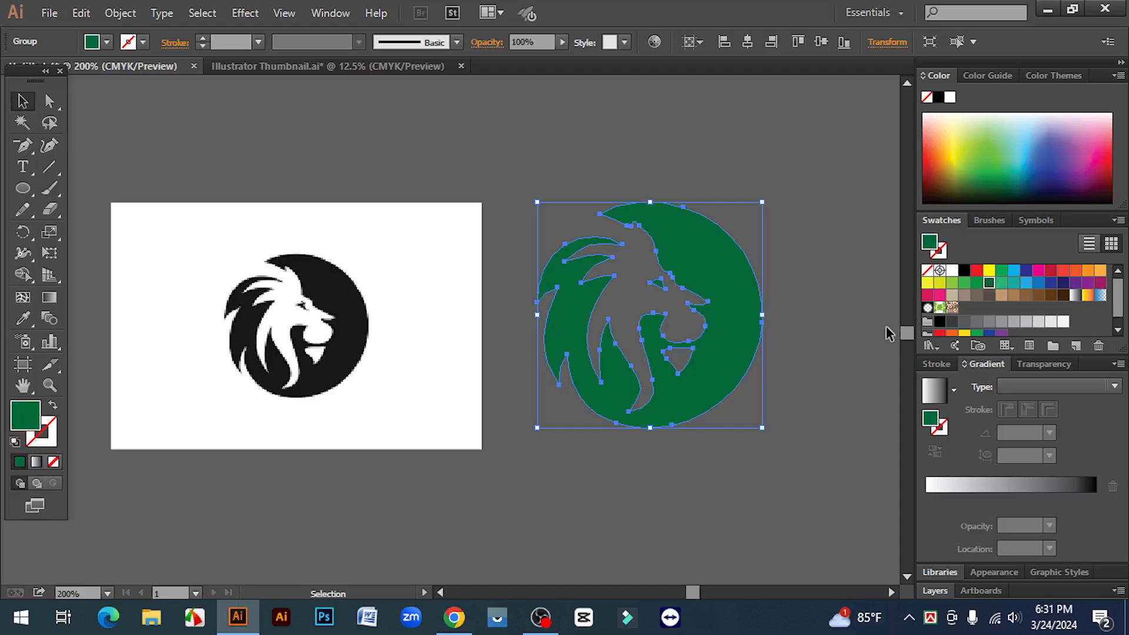
- Recolour the vector lion group with a black fill
{"action": "left_click", "coordinate": [888, 333]}
{"action": "left_click_drag", "start_coordinate": [656, 227], "coordinate": [830, 527]}
{"action": "left_click", "coordinate": [970, 270]}
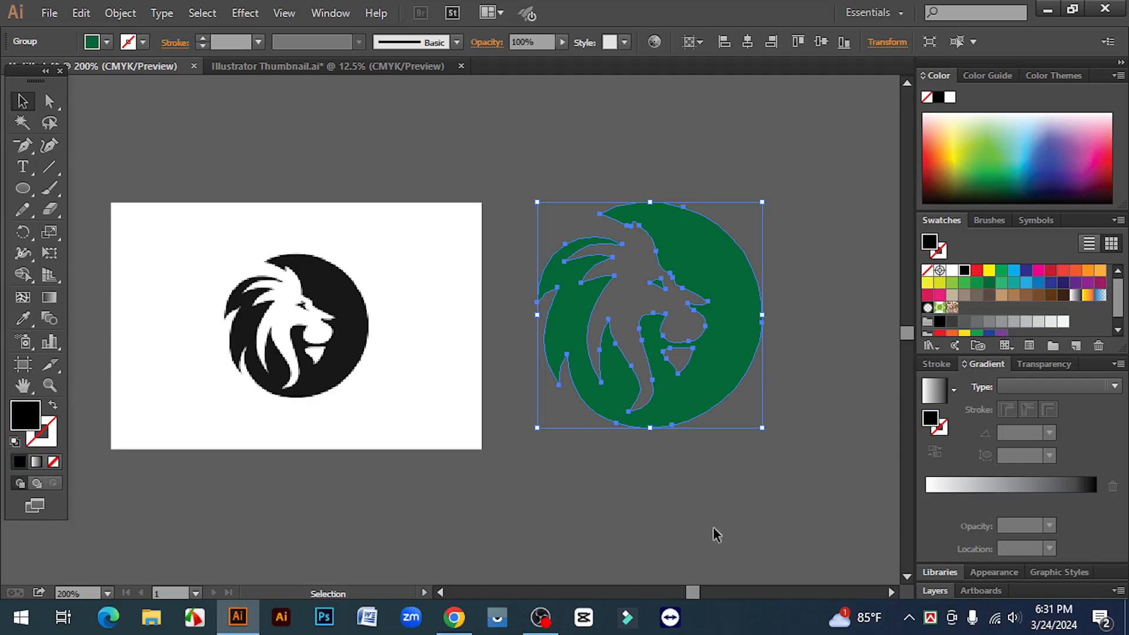
{"action": "left_click", "coordinate": [655, 507]}
- Nudge the placed lion image slightly to the right and examine its edges close up
{"action": "left_click_drag", "start_coordinate": [305, 347], "coordinate": [317, 346]}
{"action": "left_click", "coordinate": [355, 471]}
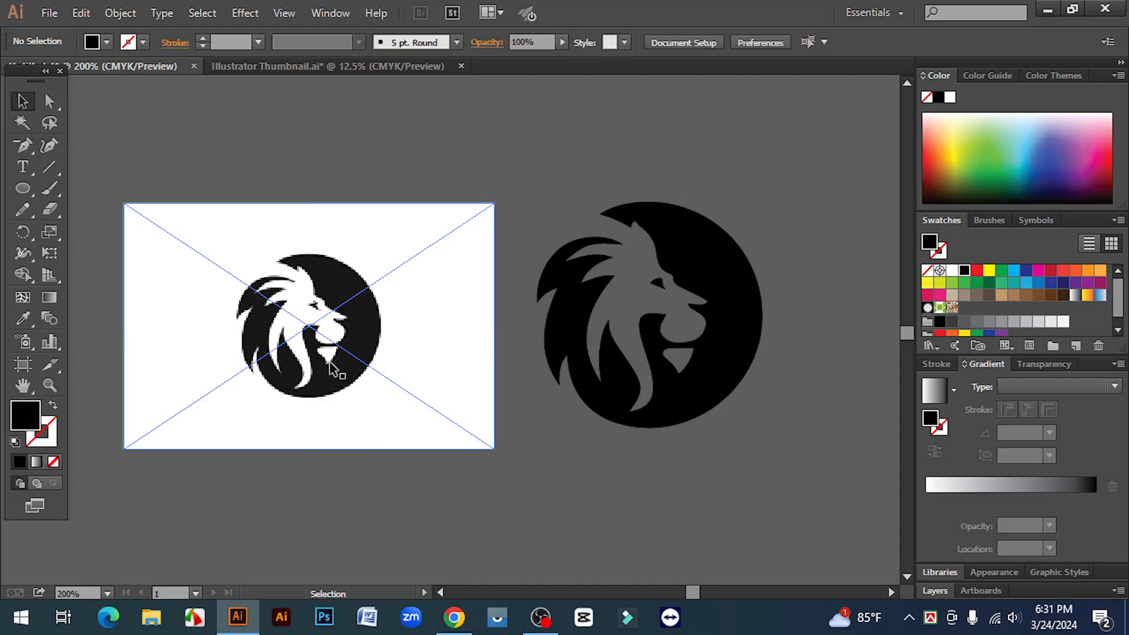
{"action": "left_click", "coordinate": [332, 362]}
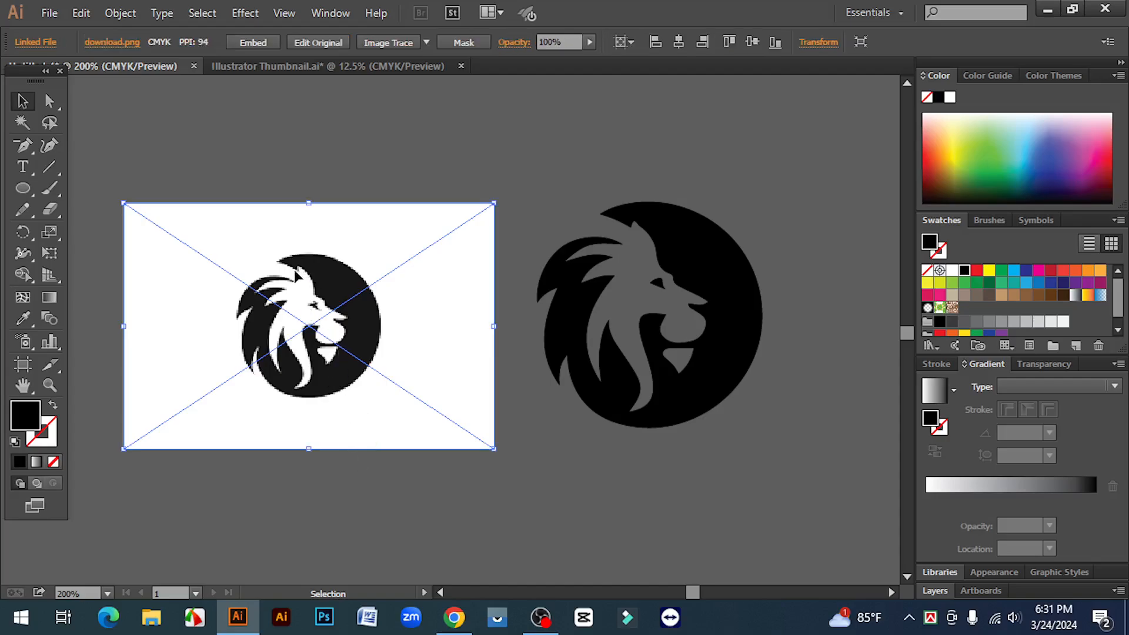
{"action": "key", "text": "a"}
{"action": "left_click", "coordinate": [318, 332], "text": "ctrl"}
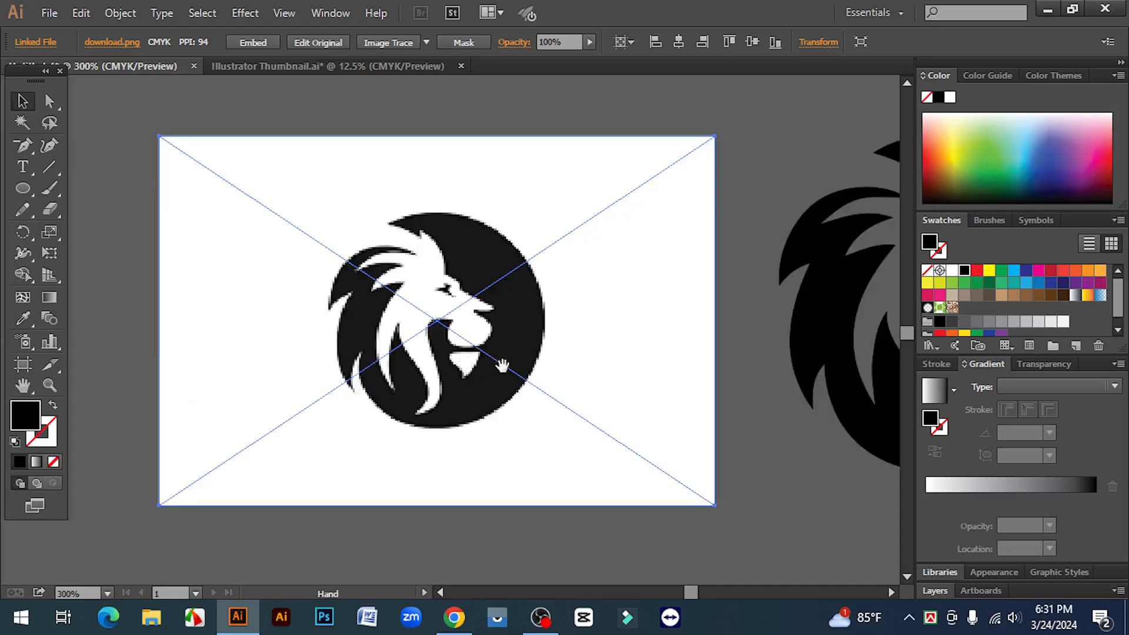
{"action": "left_click_drag", "start_coordinate": [502, 366], "coordinate": [459, 368]}
{"action": "left_click_drag", "start_coordinate": [523, 389], "coordinate": [452, 386]}
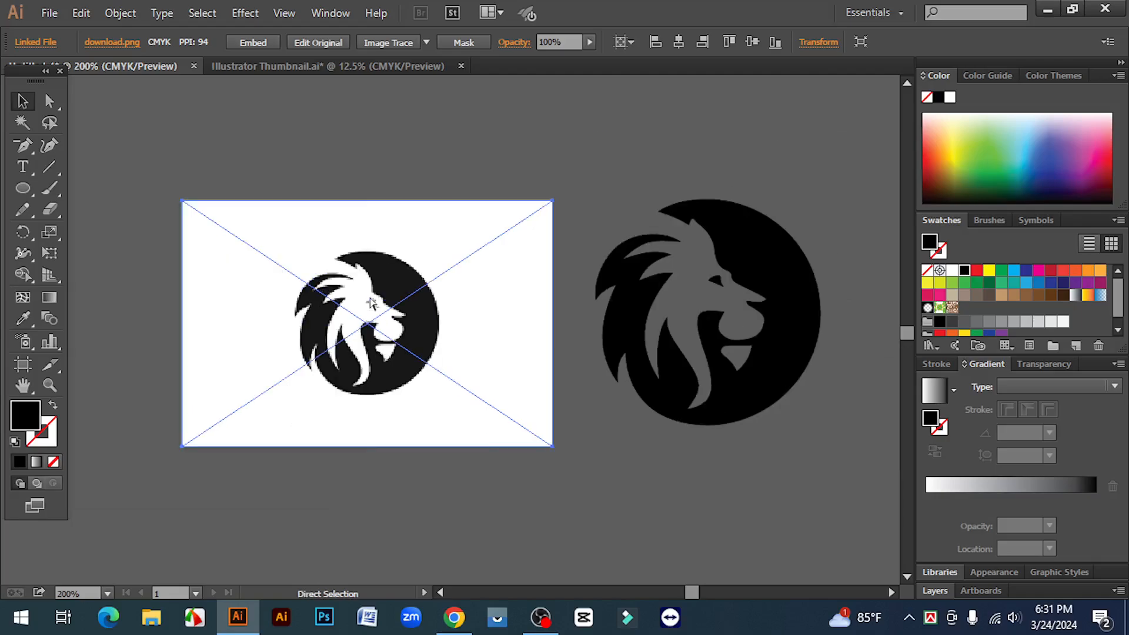
{"action": "key", "text": "ctrl+minus"}
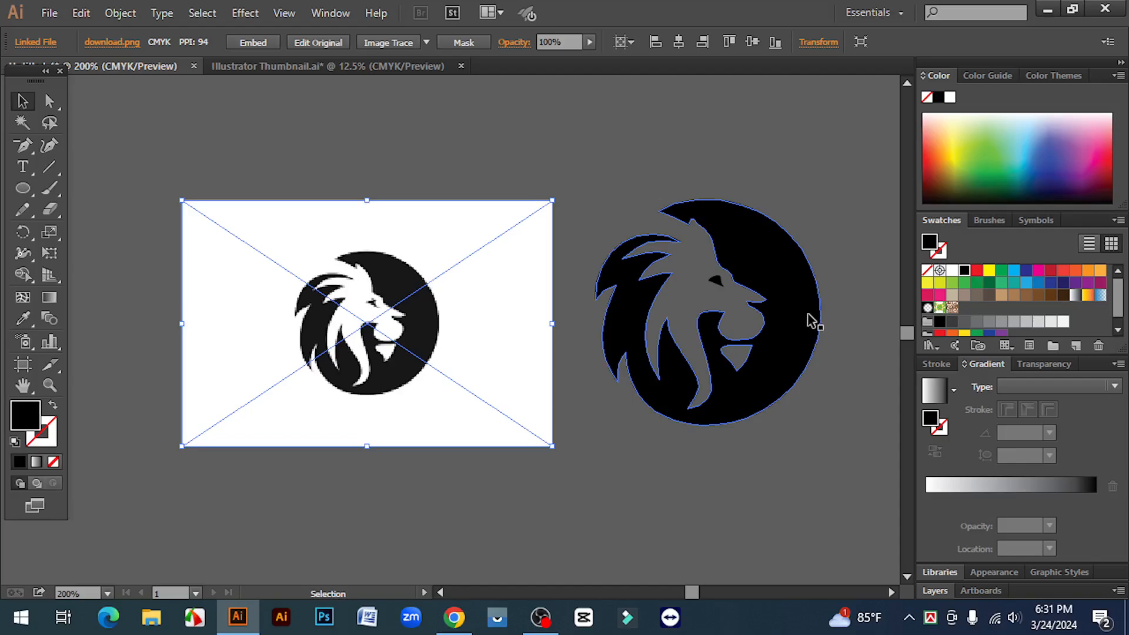
- Fill the vector lion group with dark blue, and finally with orange
{"action": "left_click_drag", "start_coordinate": [617, 136], "coordinate": [721, 406]}
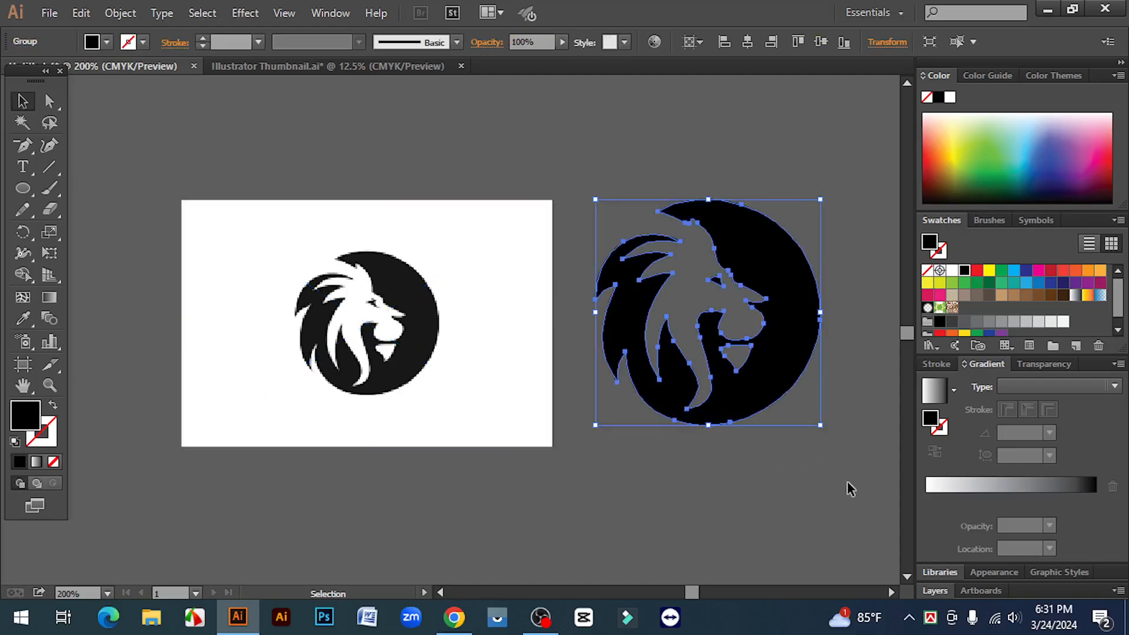
{"action": "left_click_drag", "start_coordinate": [845, 472], "coordinate": [617, 163]}
{"action": "left_click", "coordinate": [616, 160]}
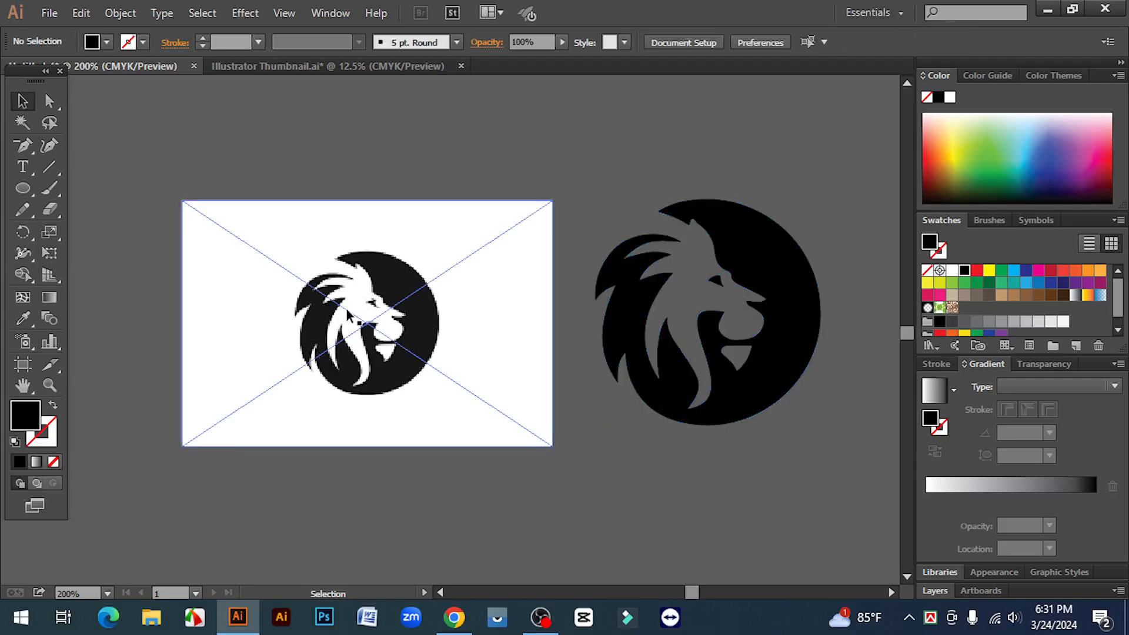
{"action": "left_click_drag", "start_coordinate": [612, 203], "coordinate": [869, 528]}
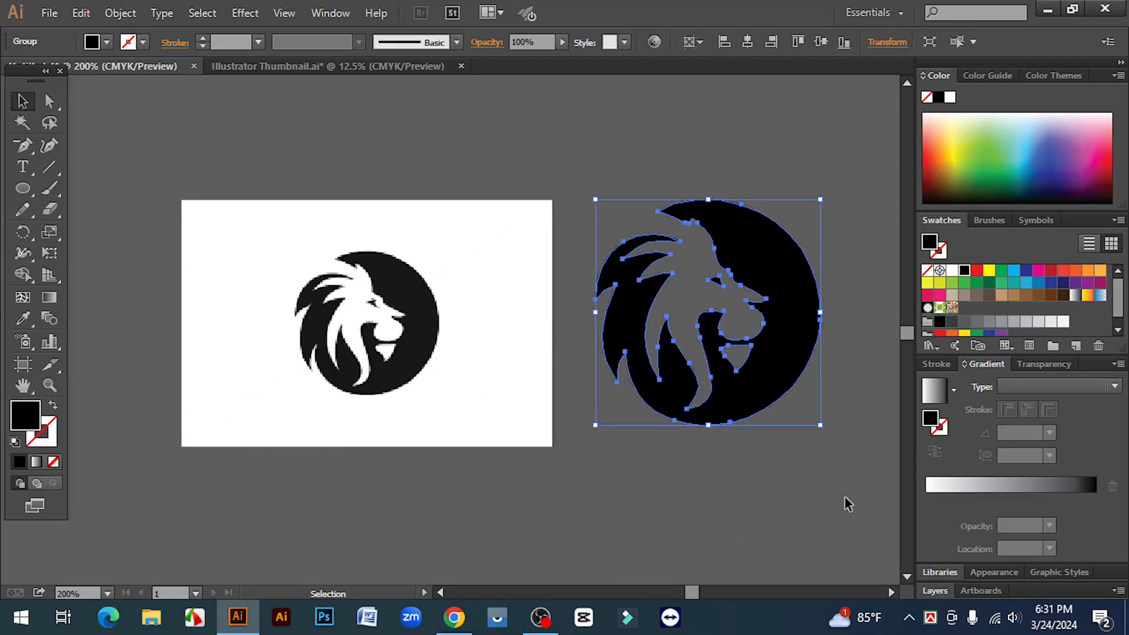
{"action": "left_click", "coordinate": [1065, 283]}
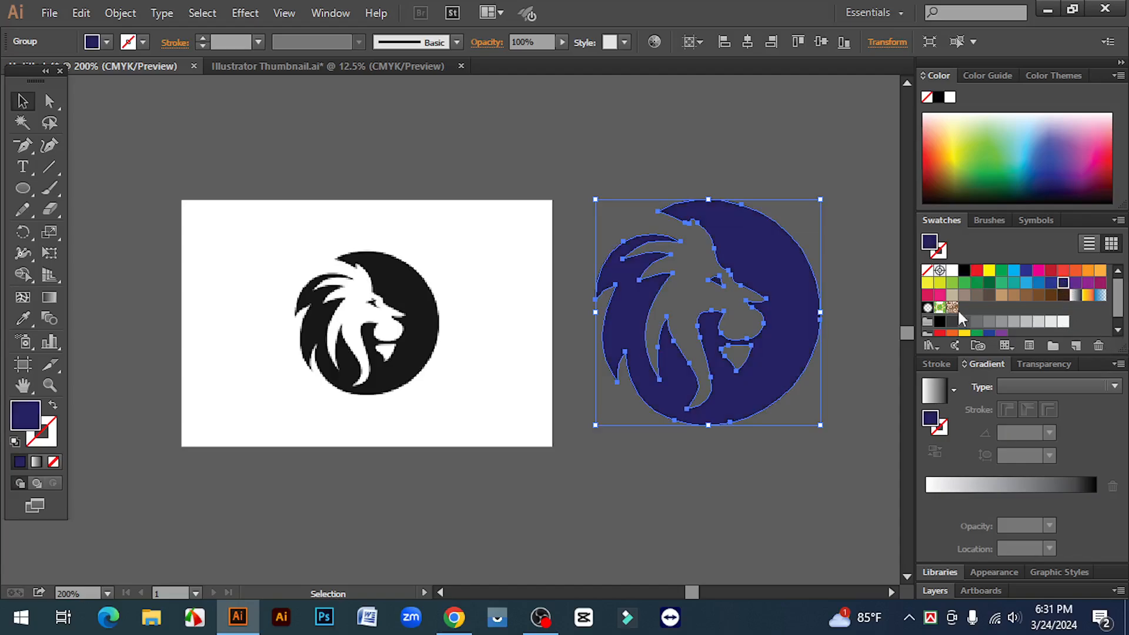
{"action": "left_click", "coordinate": [887, 312]}
{"action": "left_click_drag", "start_coordinate": [595, 172], "coordinate": [832, 479]}
- Try yellow, green, blue and light orange fills on the placed lion image
{"action": "left_click", "coordinate": [426, 302]}
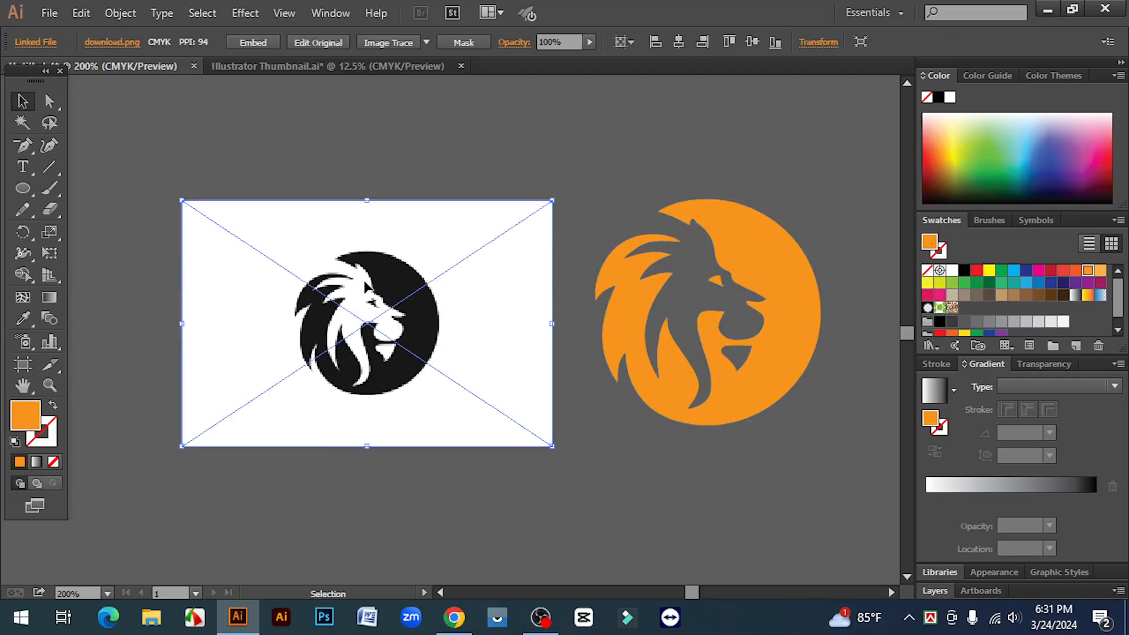
{"action": "left_click", "coordinate": [989, 270]}
{"action": "left_click", "coordinate": [1002, 270]}
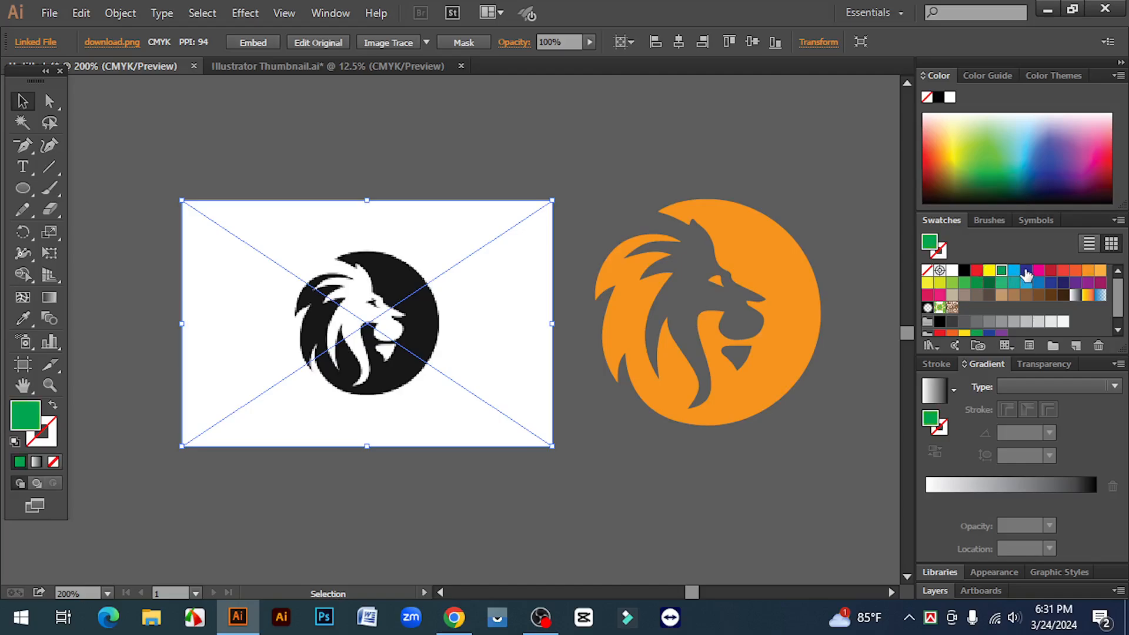
{"action": "left_click", "coordinate": [1026, 271]}
{"action": "left_click", "coordinate": [1100, 270]}
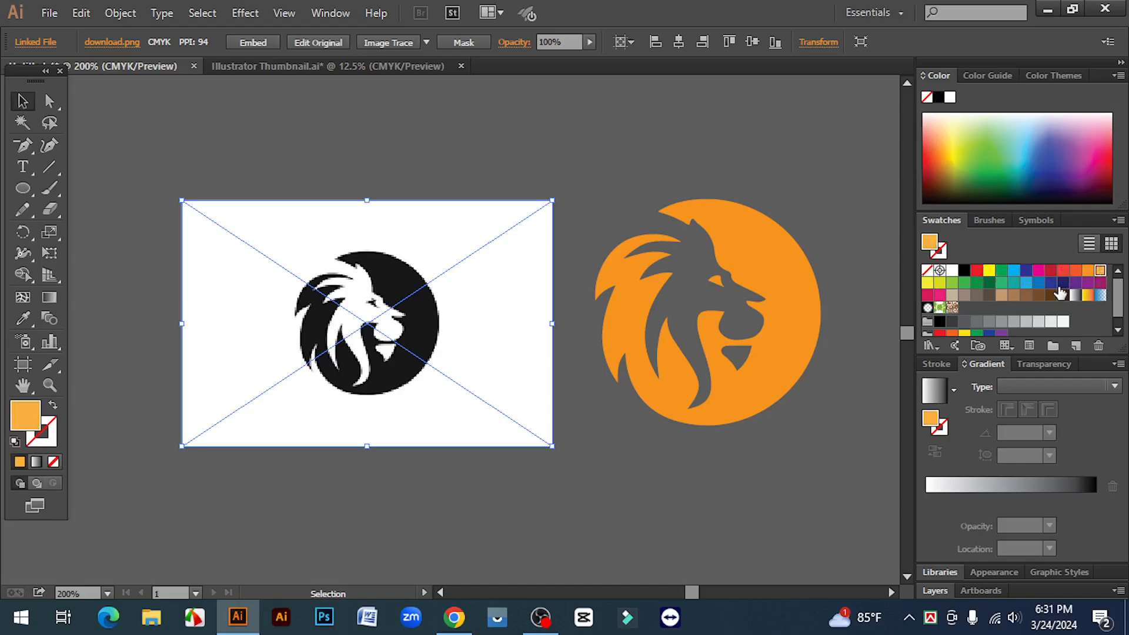
- Move the placed lion image further left and shift the orange vector lion slightly left, roughly level with it
{"action": "left_click_drag", "start_coordinate": [388, 333], "coordinate": [328, 333]}
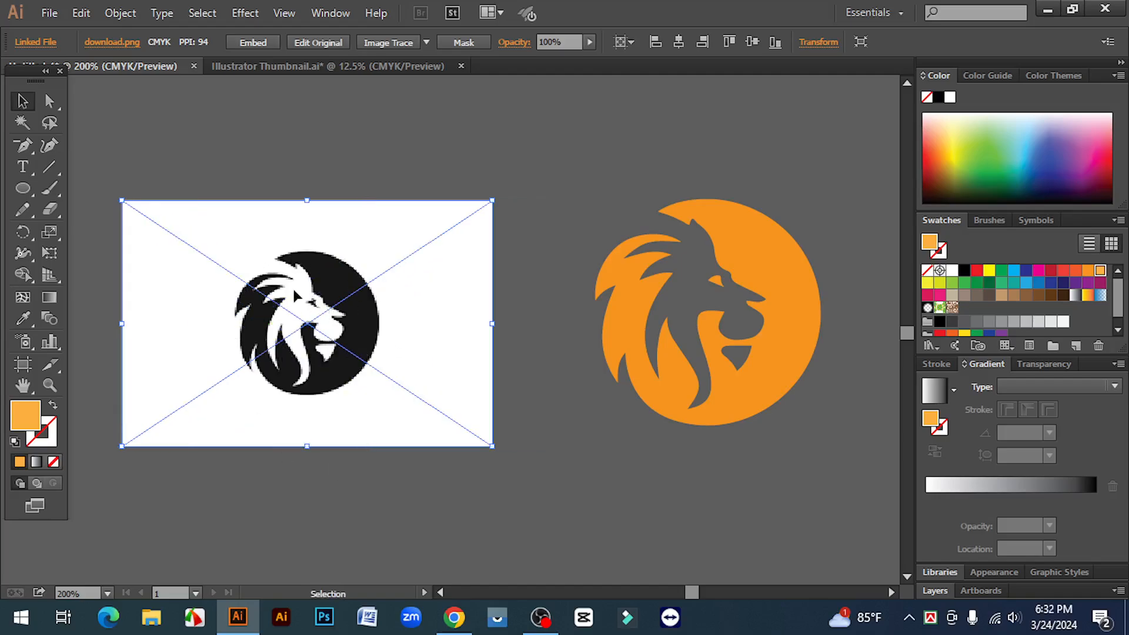
{"action": "left_click_drag", "start_coordinate": [569, 145], "coordinate": [765, 373]}
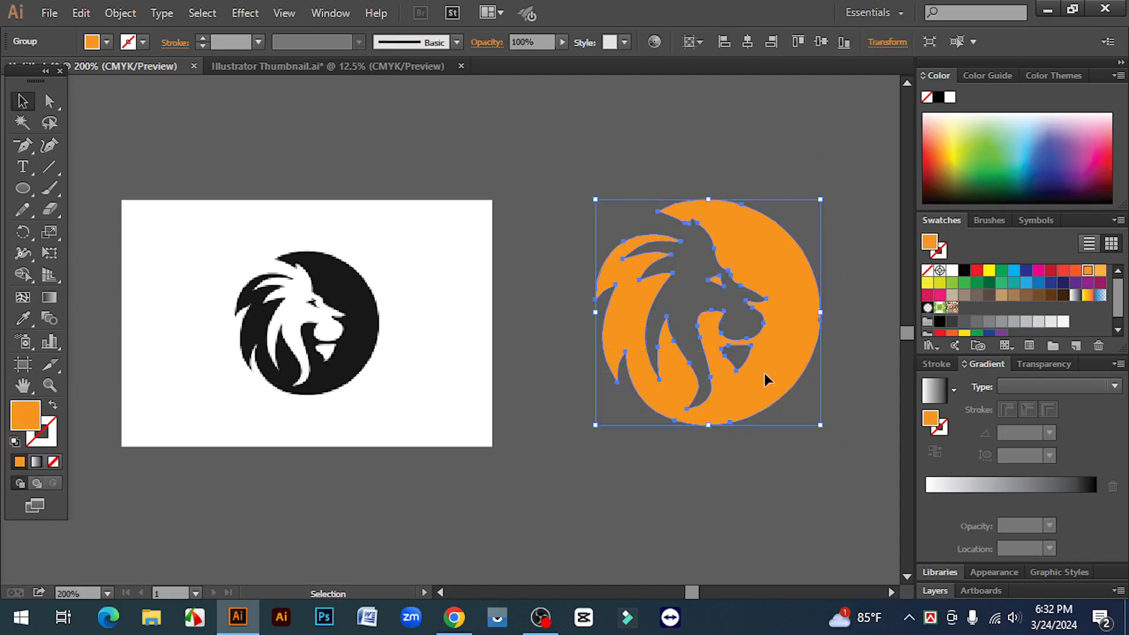
{"action": "left_click_drag", "start_coordinate": [778, 283], "coordinate": [751, 271]}
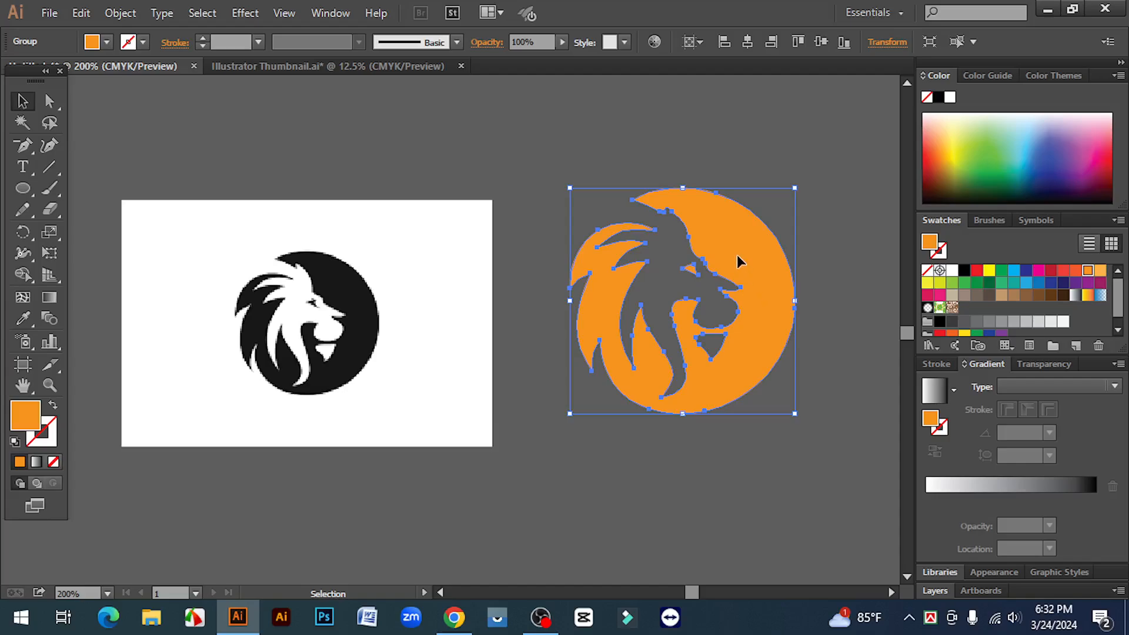
{"action": "left_click_drag", "start_coordinate": [740, 261], "coordinate": [739, 283]}
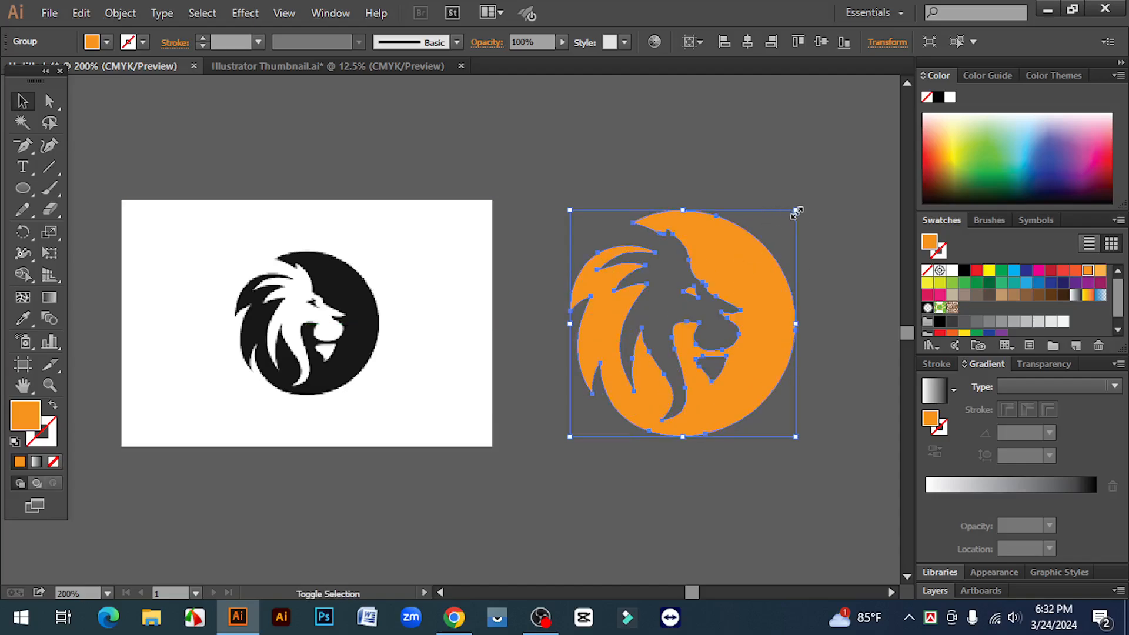
- Resize and reposition the vector lion proportionally so its top and bottom line up with the placed image's edges
{"action": "left_click_drag", "start_coordinate": [797, 212], "coordinate": [798, 235]}
{"action": "left_click", "coordinate": [831, 417]}
{"action": "left_click_drag", "start_coordinate": [833, 442], "coordinate": [569, 206]}
{"action": "left_click_drag", "start_coordinate": [612, 360], "coordinate": [603, 337]}
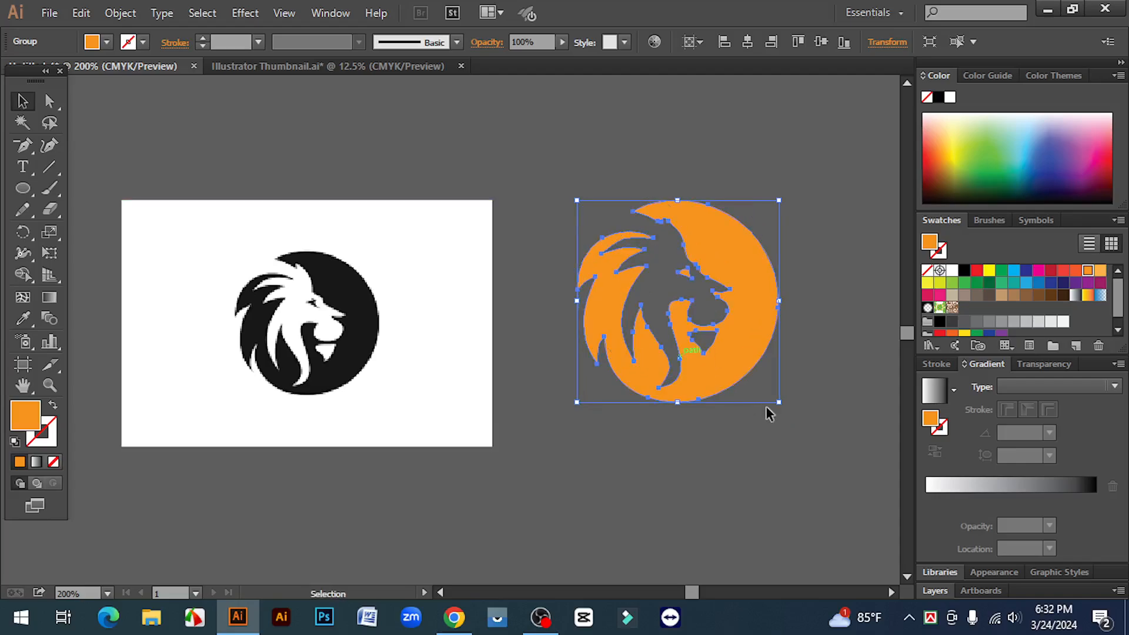
{"action": "left_click_drag", "start_coordinate": [780, 406], "coordinate": [826, 481]}
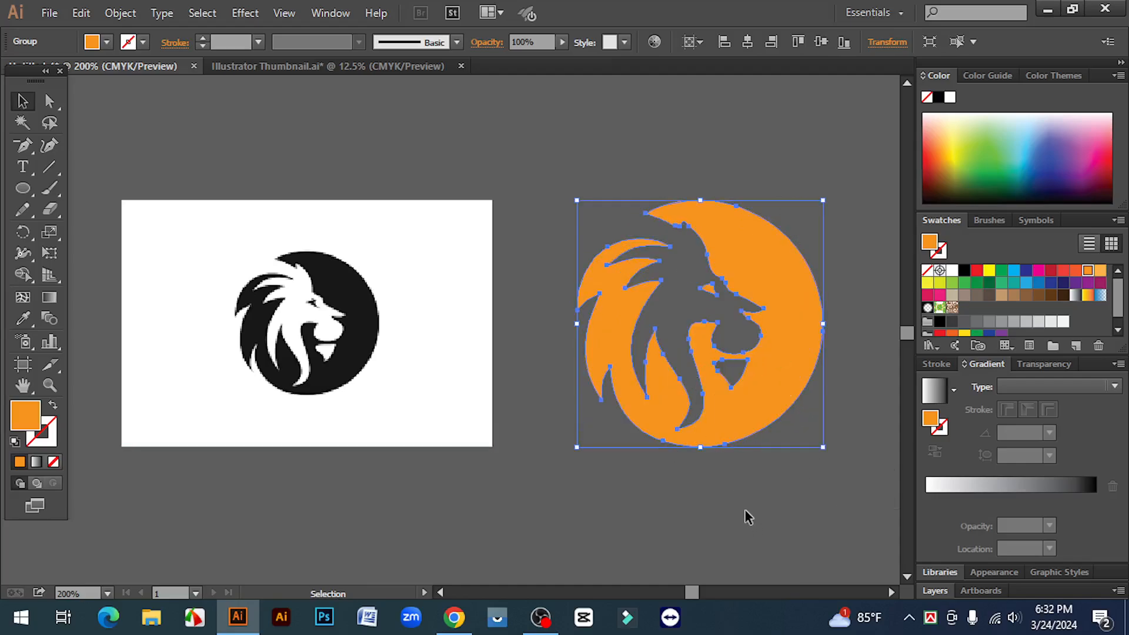
- Recolour the vector lion group with a dark grey fill and deselect it
{"action": "left_click", "coordinate": [555, 155]}
{"action": "left_click_drag", "start_coordinate": [555, 156], "coordinate": [527, 144]}
{"action": "left_click", "coordinate": [774, 476]}
{"action": "left_click", "coordinate": [953, 322]}
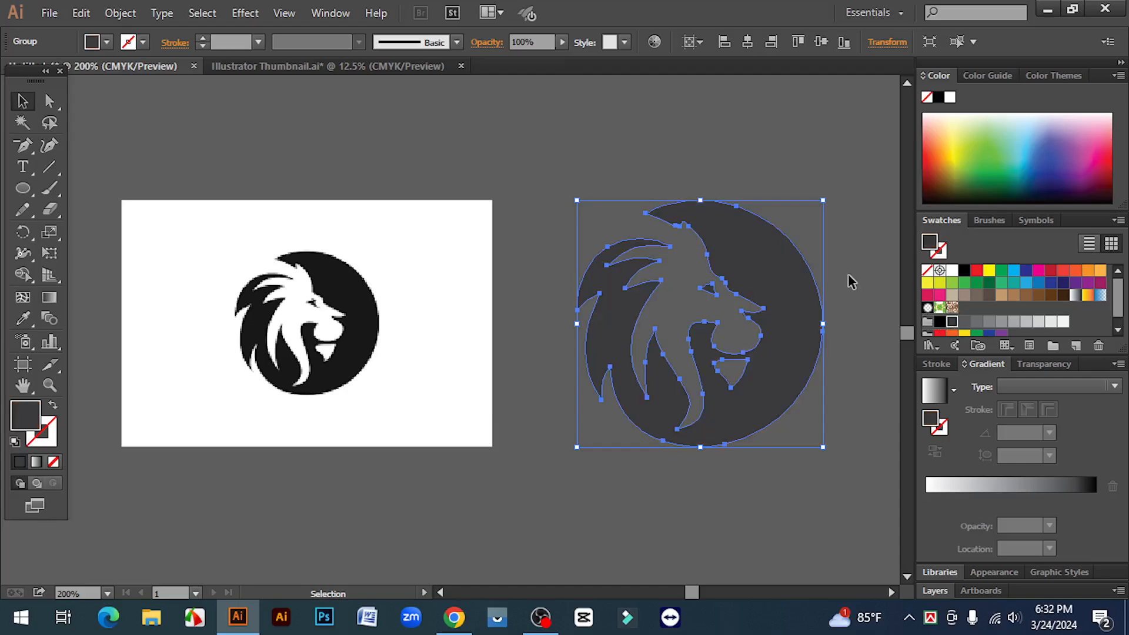
{"action": "left_click", "coordinate": [862, 303]}
{"action": "left_click_drag", "start_coordinate": [823, 469], "coordinate": [694, 162]}
{"action": "left_click", "coordinate": [694, 161]}
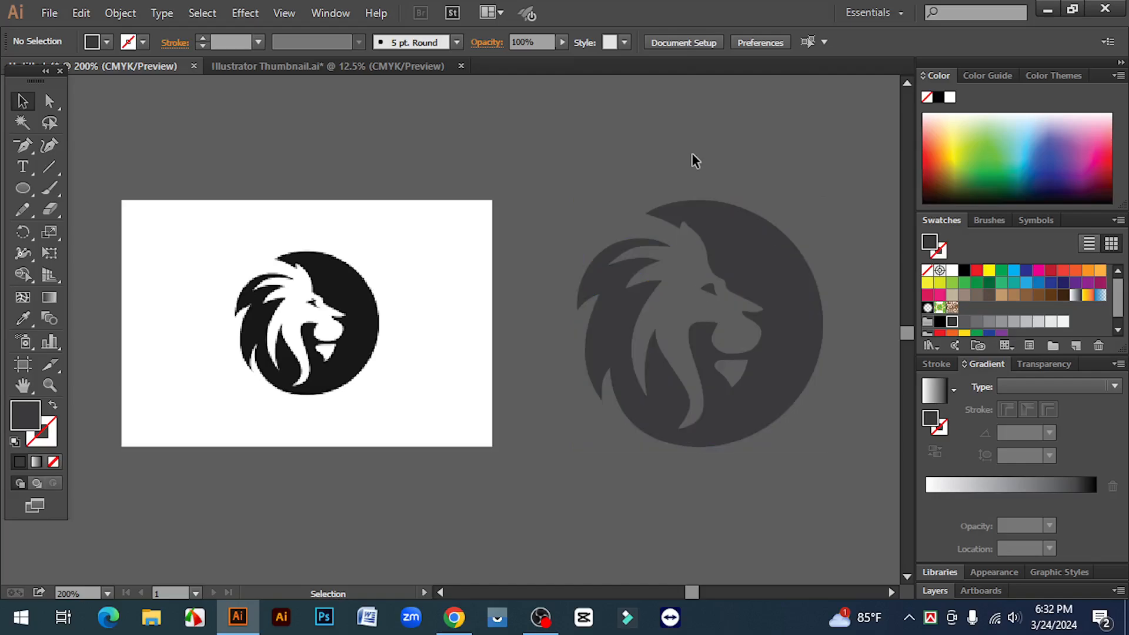
{"action": "left_click_drag", "start_coordinate": [572, 172], "coordinate": [841, 478]}
{"action": "left_click", "coordinate": [804, 188]}
{"action": "left_click", "coordinate": [842, 478]}
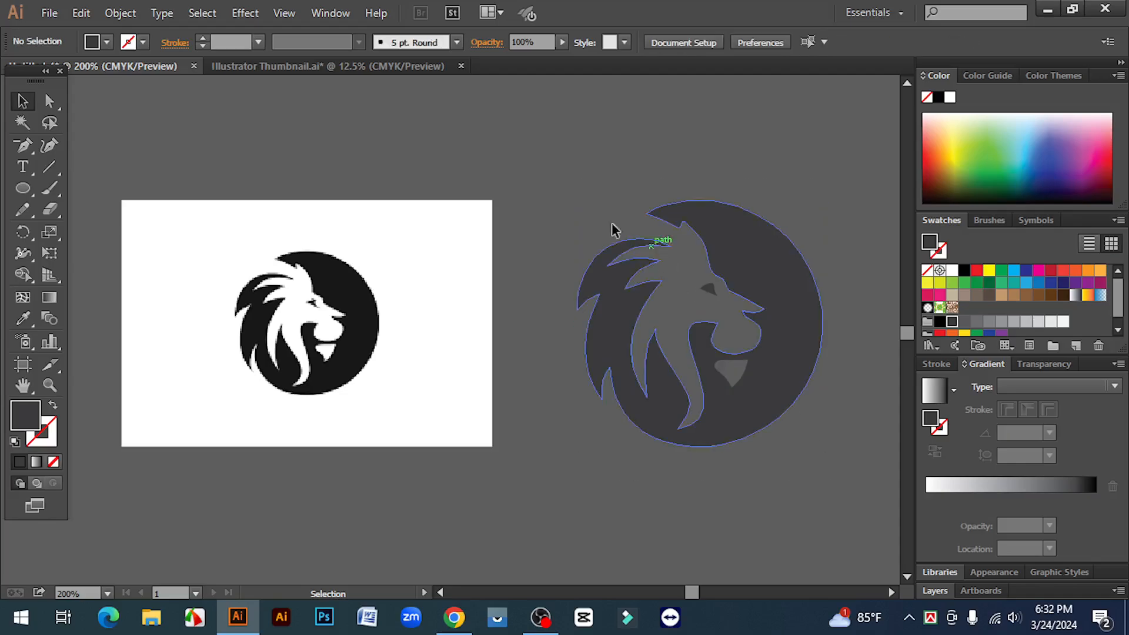
{"action": "left_click_drag", "start_coordinate": [581, 183], "coordinate": [825, 491]}
{"action": "left_click", "coordinate": [827, 468]}
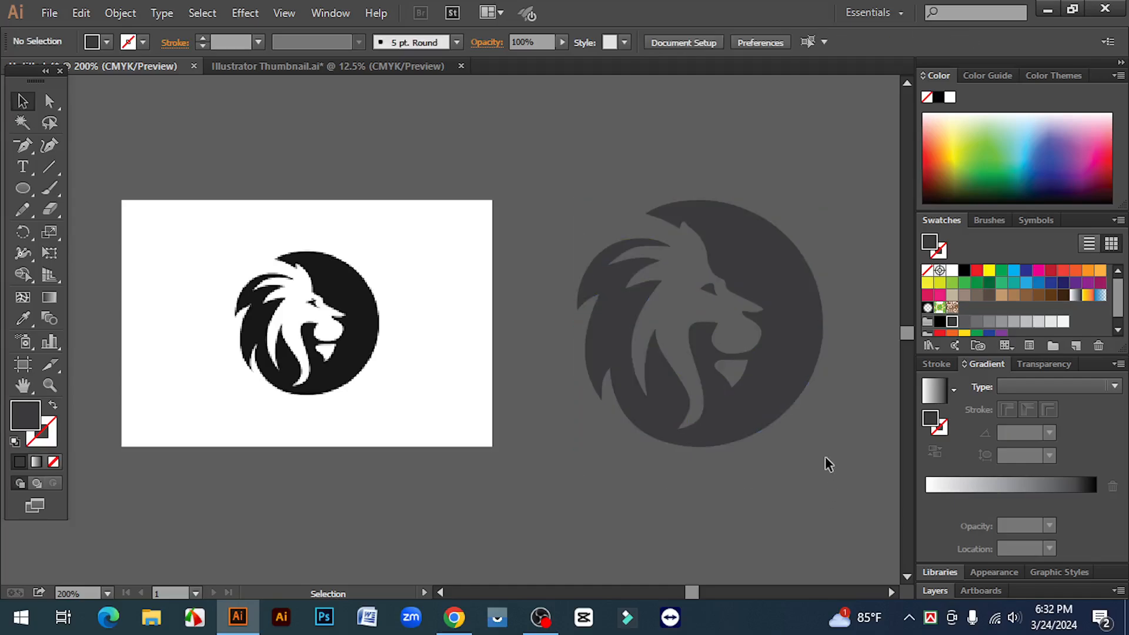
{"action": "left_click", "coordinate": [757, 405]}
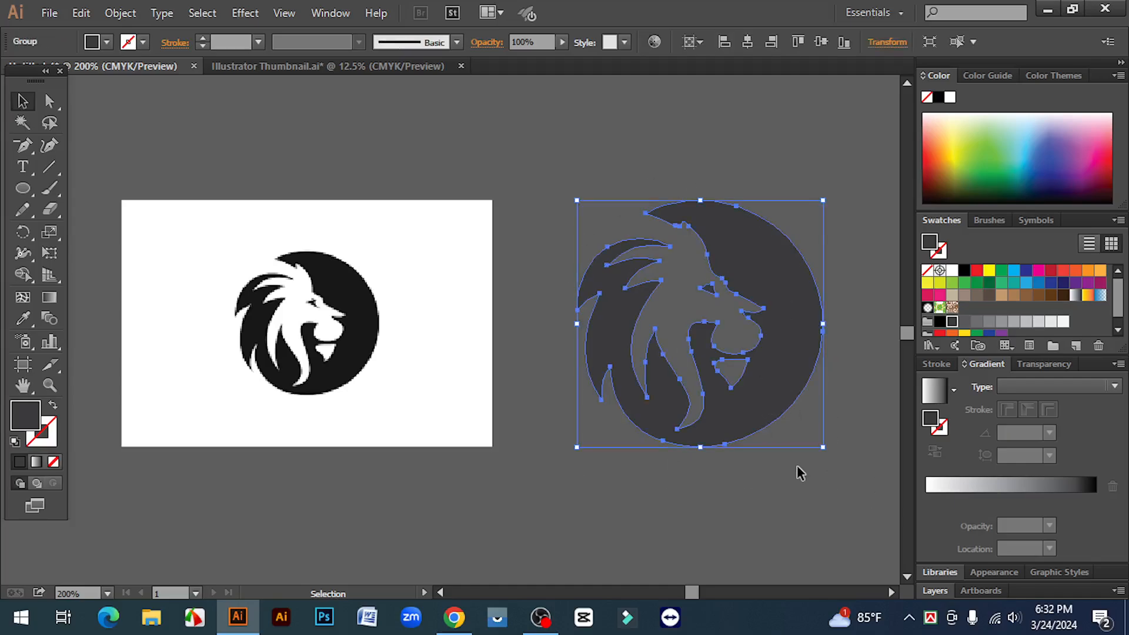
{"action": "left_click", "coordinate": [797, 465]}
{"action": "left_click", "coordinate": [775, 418]}
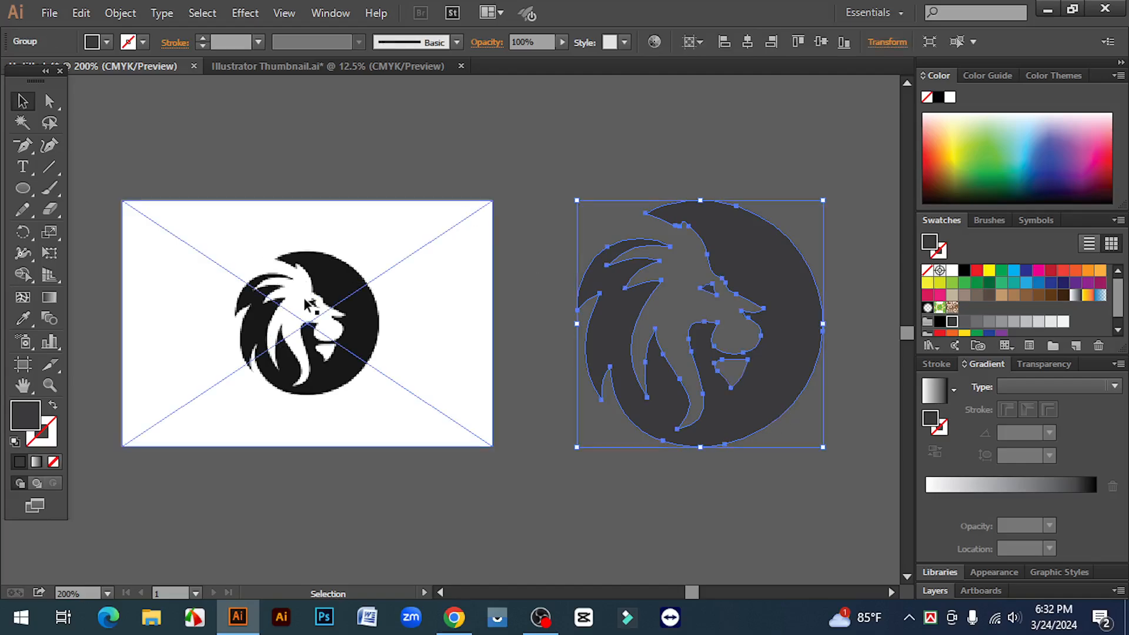
{"action": "left_click", "coordinate": [764, 172]}
{"action": "left_click_drag", "start_coordinate": [545, 174], "coordinate": [863, 509]}
{"action": "left_click", "coordinate": [791, 498]}
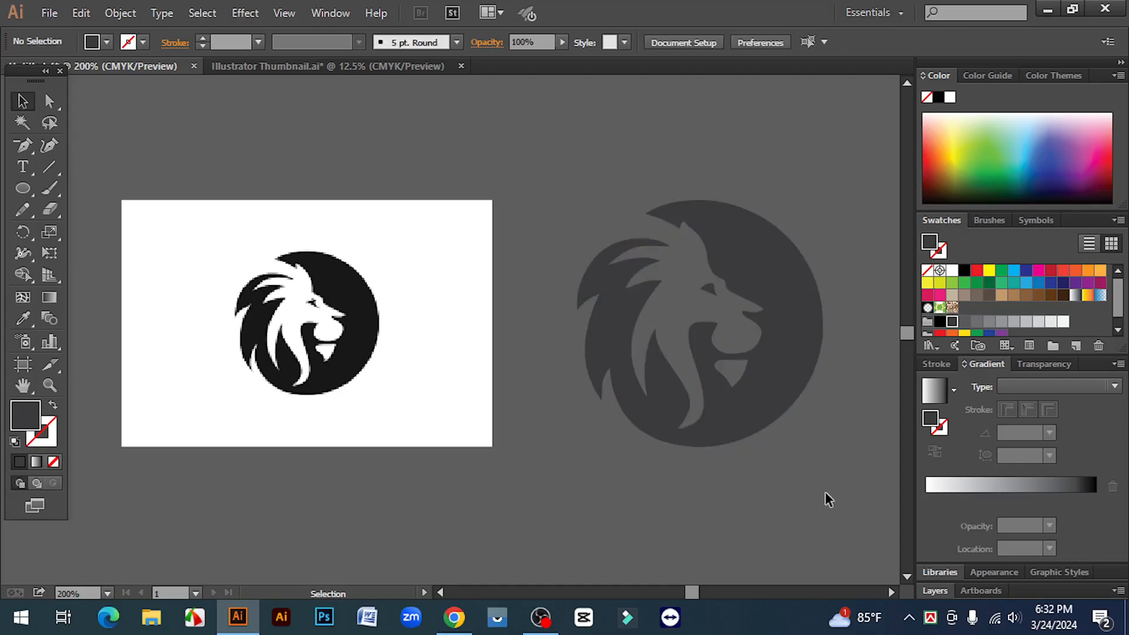
{"action": "left_click_drag", "start_coordinate": [553, 186], "coordinate": [841, 487]}
{"action": "left_click", "coordinate": [810, 494]}
{"action": "left_click_drag", "start_coordinate": [563, 172], "coordinate": [615, 94]}
{"action": "scroll", "coordinate": [669, 279], "scroll_direction": "down", "scroll_amount": 5}
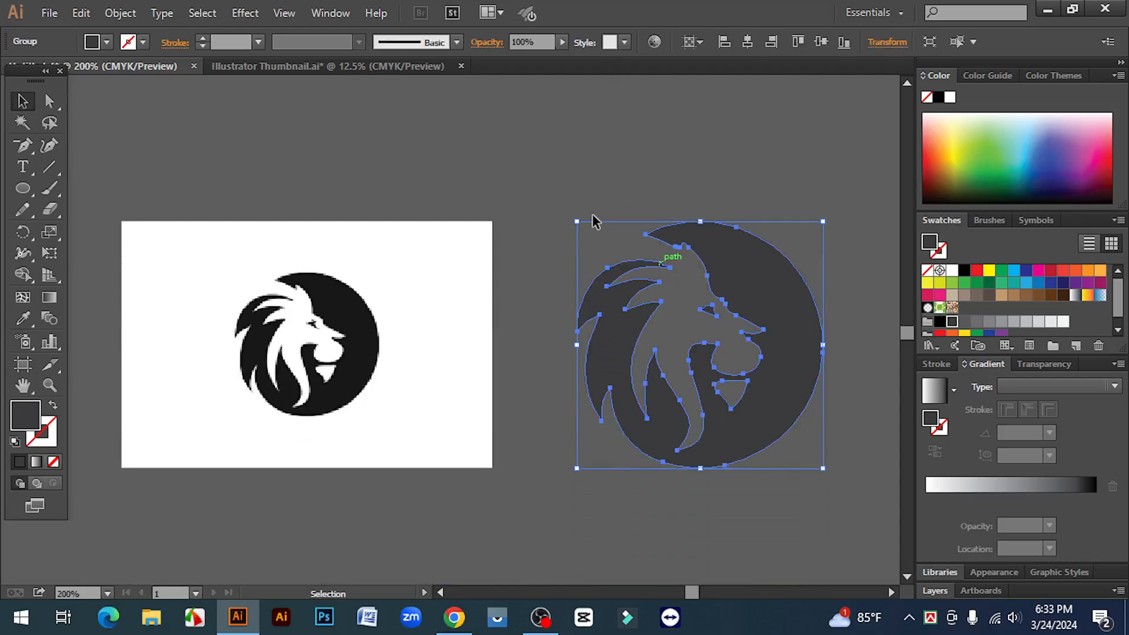
{"action": "left_click_drag", "start_coordinate": [549, 207], "coordinate": [850, 515]}
{"action": "left_click", "coordinate": [803, 497]}
{"action": "scroll", "coordinate": [801, 470], "scroll_direction": "down", "scroll_amount": 1}
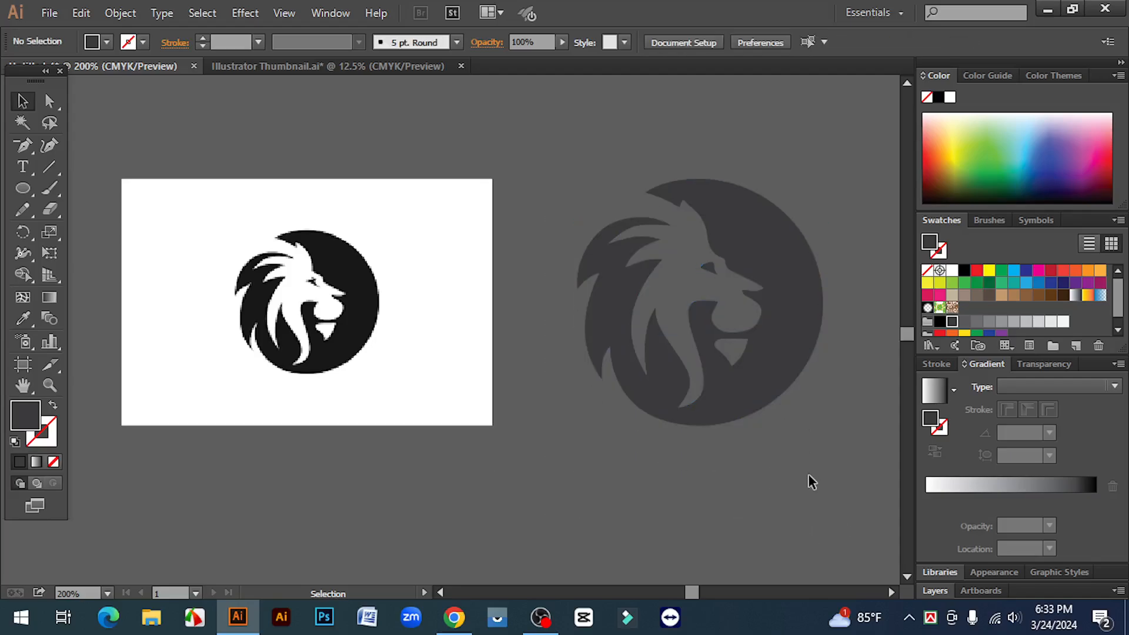
{"action": "left_click", "coordinate": [746, 248]}
{"action": "left_click", "coordinate": [770, 427]}
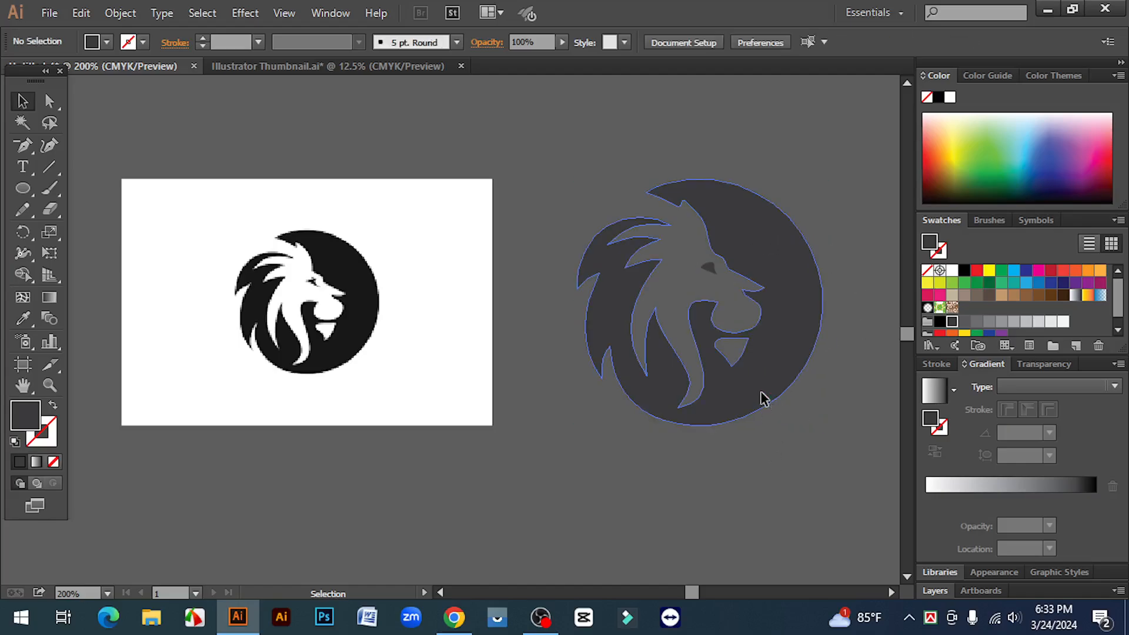
{"action": "left_click", "coordinate": [762, 396]}
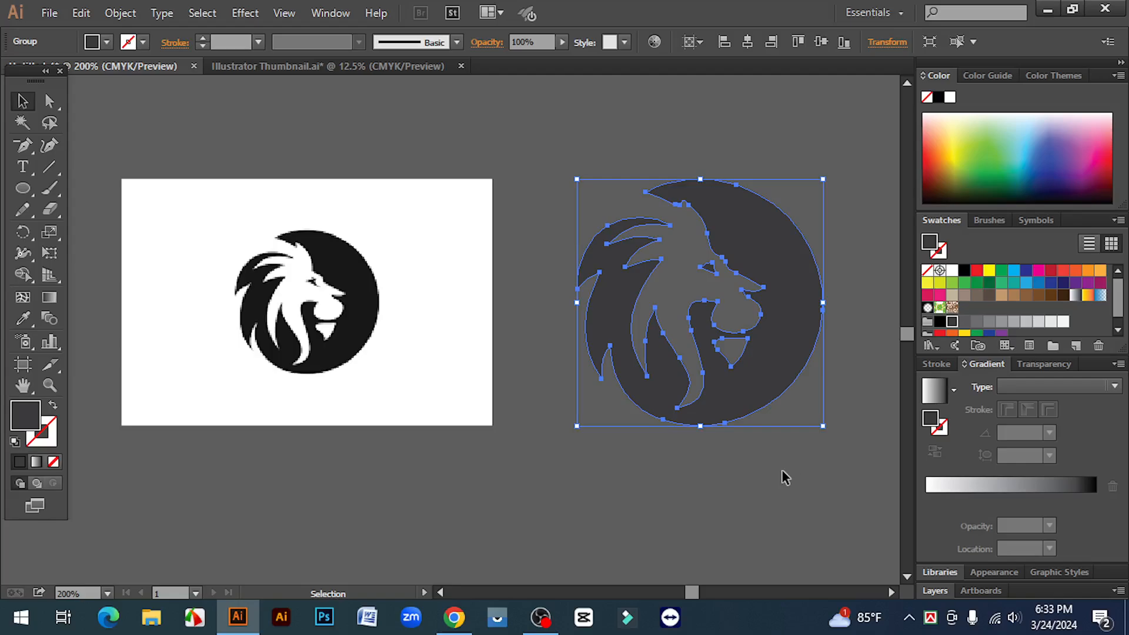
{"action": "left_click", "coordinate": [782, 469]}
- Nudge the vector lion slightly upward and the placed lion image very slightly to the right
{"action": "left_click", "coordinate": [742, 404]}
{"action": "left_click", "coordinate": [765, 471]}
{"action": "left_click", "coordinate": [735, 411]}
{"action": "mouse_move", "coordinate": [735, 411]}
{"action": "left_mouse_down"}
{"action": "mouse_move", "coordinate": [737, 376]}
{"action": "mouse_move", "coordinate": [735, 396]}
{"action": "left_mouse_up"}
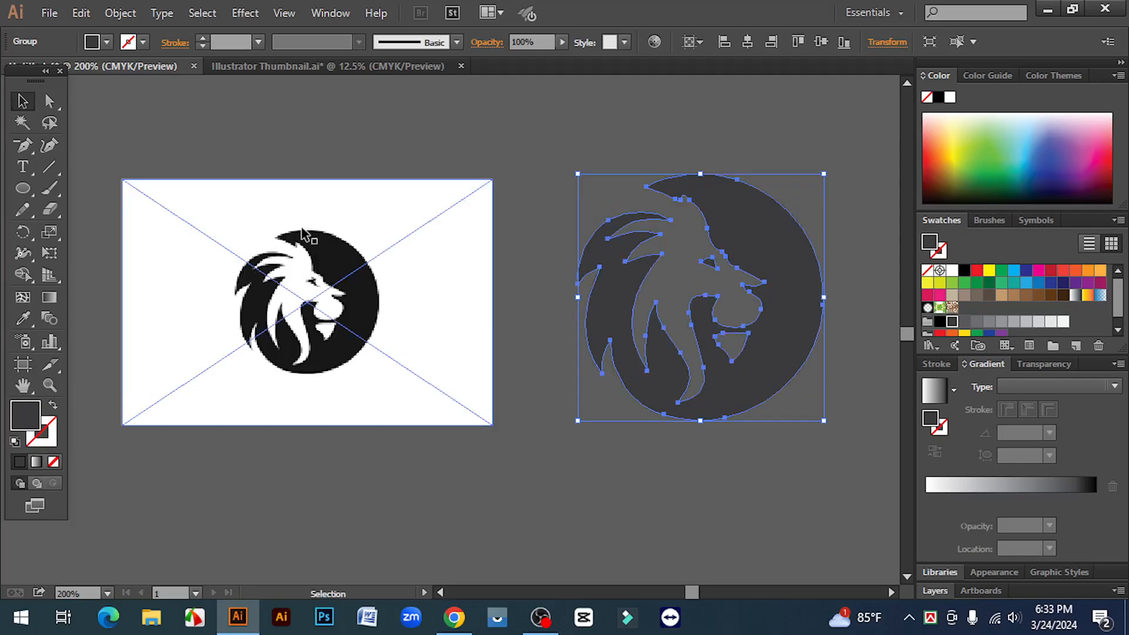
{"action": "left_click_drag", "start_coordinate": [259, 310], "coordinate": [308, 313]}
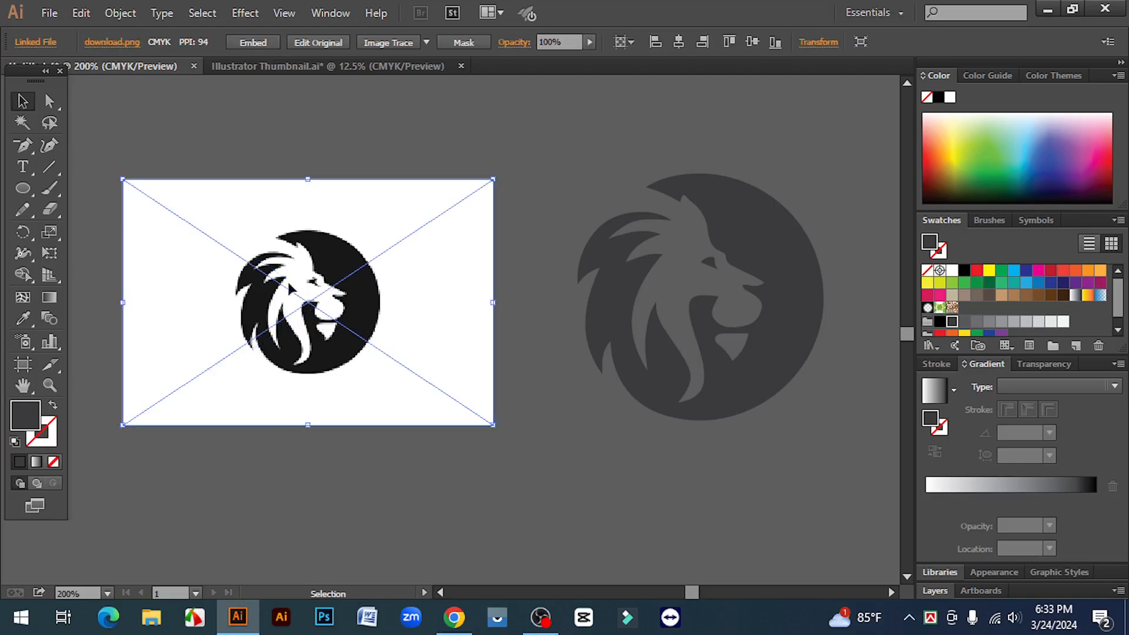
{"action": "left_click", "coordinate": [760, 241]}
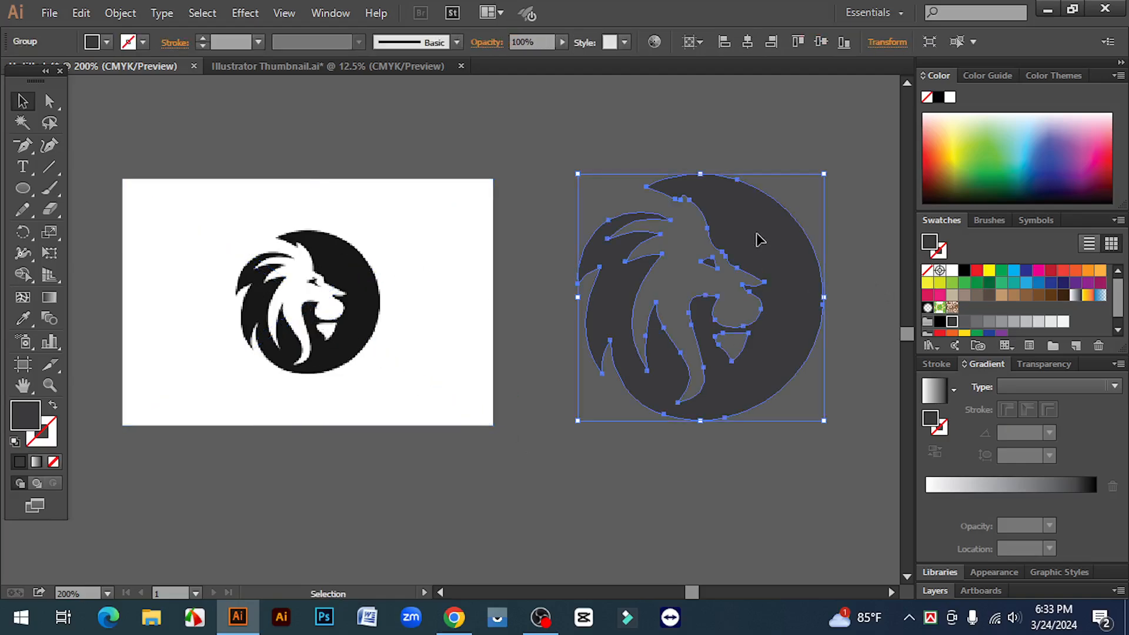
{"action": "left_click", "coordinate": [782, 465]}
{"action": "left_click", "coordinate": [761, 381]}
{"action": "left_click", "coordinate": [552, 171]}
{"action": "left_click_drag", "start_coordinate": [551, 139], "coordinate": [550, 105]}
{"action": "left_click", "coordinate": [856, 470]}
{"action": "left_click", "coordinate": [554, 171]}
{"action": "left_click_drag", "start_coordinate": [572, 202], "coordinate": [858, 422]}
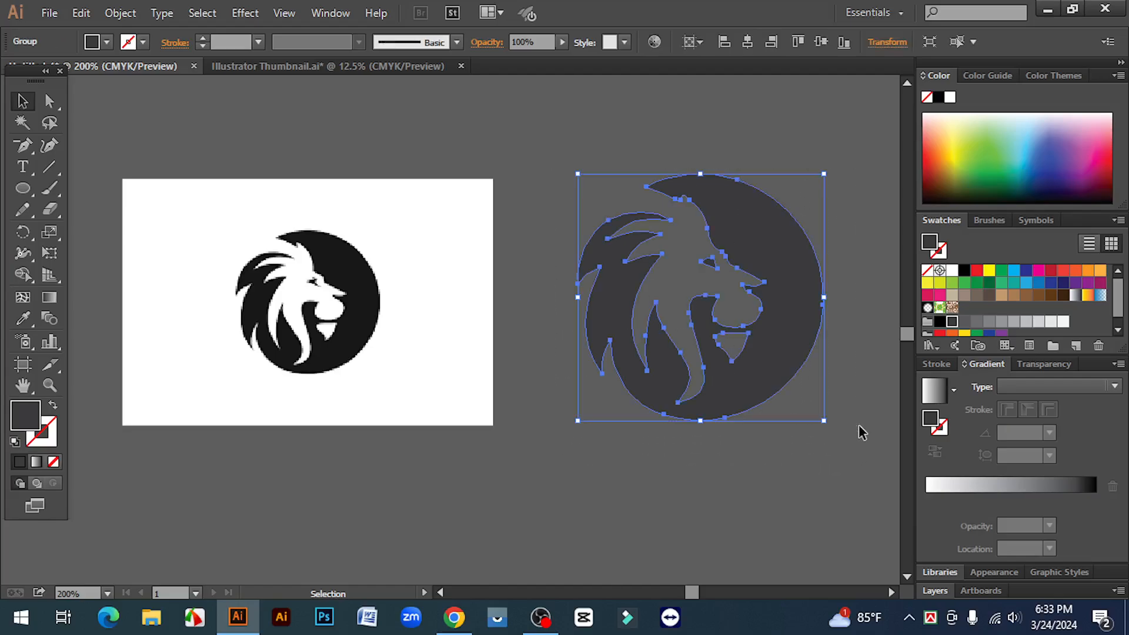
{"action": "left_click", "coordinate": [796, 455]}
{"action": "left_click", "coordinate": [771, 376]}
{"action": "left_click", "coordinate": [766, 468]}
{"action": "left_click", "coordinate": [744, 385]}
{"action": "left_click", "coordinate": [782, 443]}
{"action": "left_click", "coordinate": [749, 387]}
{"action": "left_click", "coordinate": [760, 483]}
{"action": "left_click", "coordinate": [724, 383]}
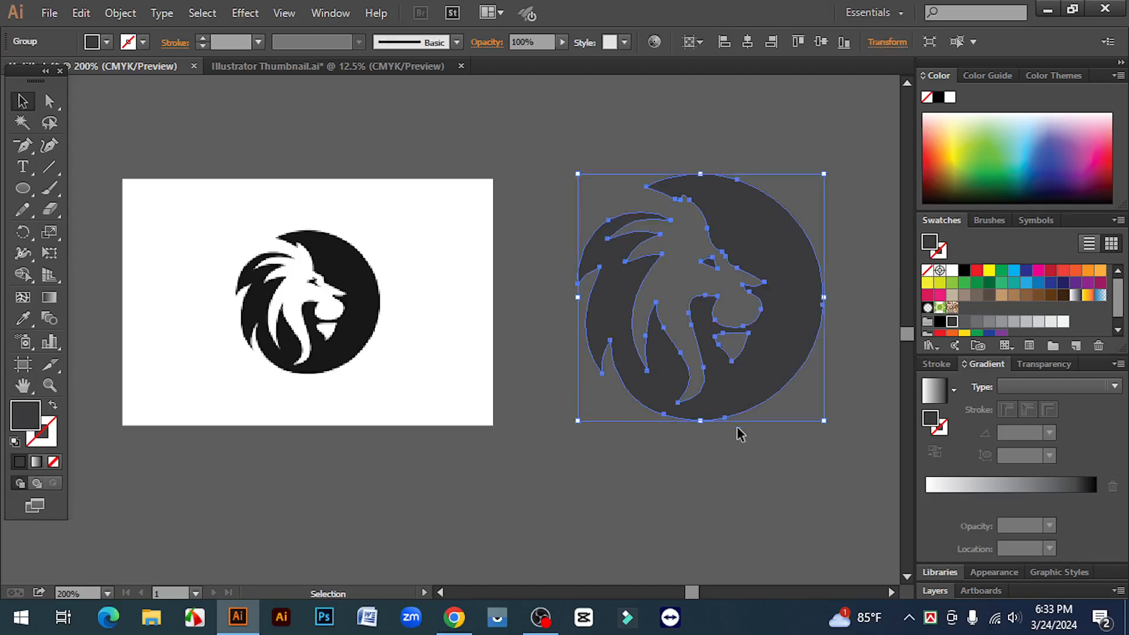
{"action": "left_click", "coordinate": [736, 137]}
{"action": "left_click_drag", "start_coordinate": [568, 116], "coordinate": [701, 494]}
{"action": "left_click", "coordinate": [740, 498]}
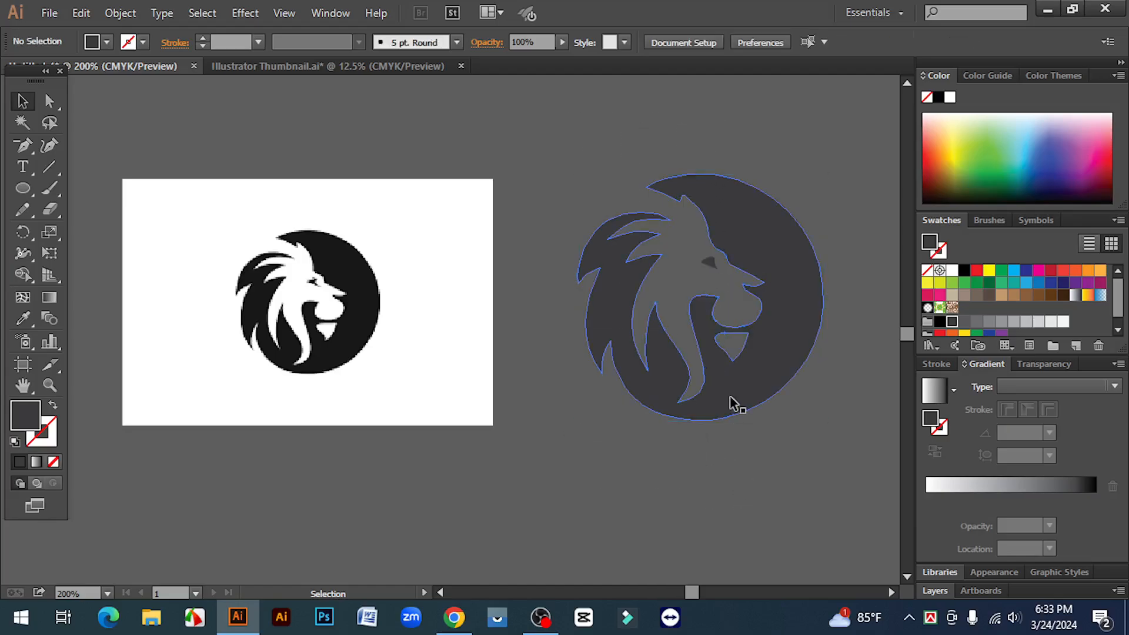
{"action": "left_click", "coordinate": [730, 400]}
{"action": "left_click_drag", "start_coordinate": [832, 490], "coordinate": [703, 131]}
{"action": "left_click", "coordinate": [767, 442]}
{"action": "left_click", "coordinate": [736, 369]}
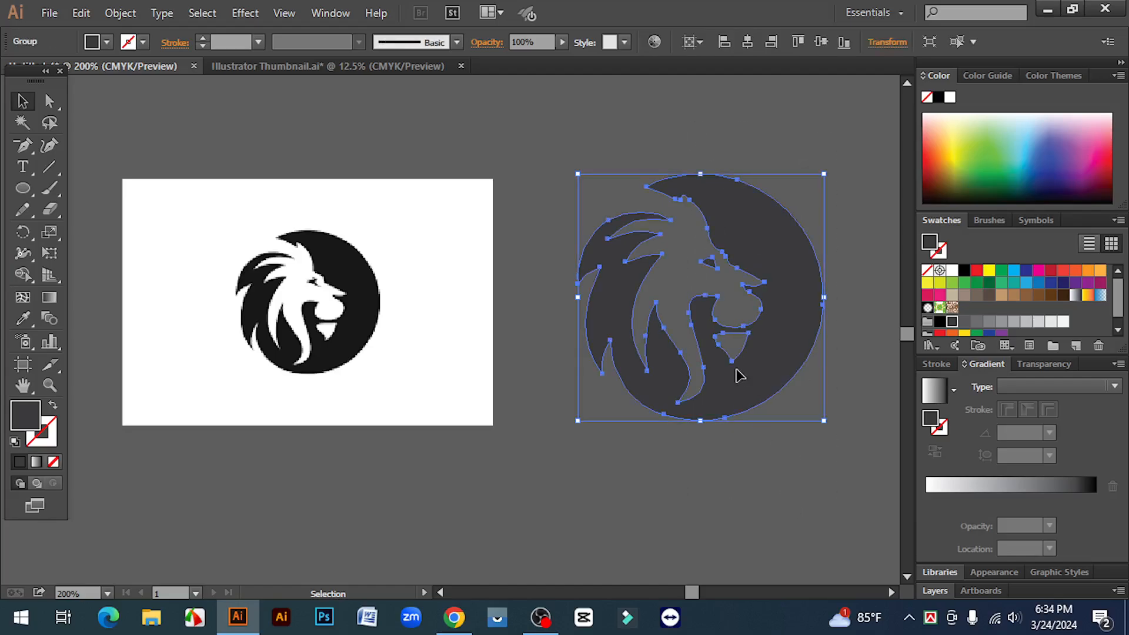
{"action": "left_click_drag", "start_coordinate": [562, 147], "coordinate": [767, 534]}
{"action": "left_click", "coordinate": [709, 506]}
{"action": "left_click_drag", "start_coordinate": [679, 259], "coordinate": [836, 479]}
{"action": "left_click", "coordinate": [701, 436]}
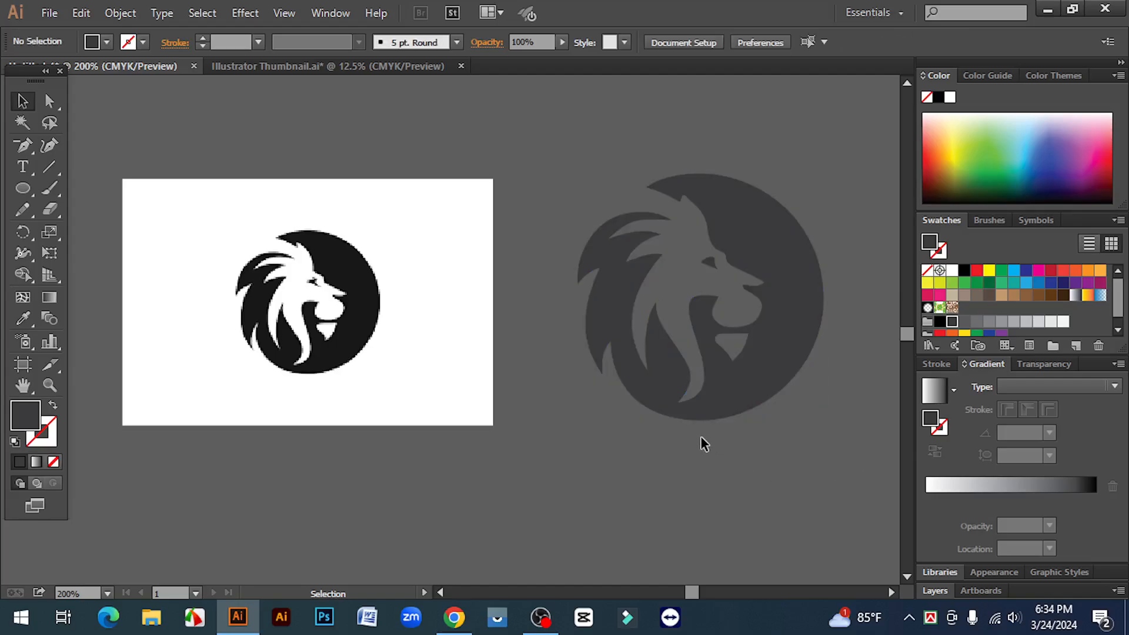
- Examine the dark grey vector lion's outline and anchor points beside the placed original image
{"action": "left_click", "coordinate": [738, 398]}
{"action": "left_click", "coordinate": [758, 471]}
{"action": "left_click_drag", "start_coordinate": [575, 139], "coordinate": [716, 496]}
{"action": "left_click", "coordinate": [726, 489]}
{"action": "mouse_move", "coordinate": [573, 154]}
{"action": "left_mouse_down"}
{"action": "mouse_move", "coordinate": [782, 434]}
{"action": "mouse_move", "coordinate": [850, 495]}
{"action": "mouse_move", "coordinate": [836, 487]}
{"action": "mouse_move", "coordinate": [693, 175]}
{"action": "mouse_move", "coordinate": [580, 171]}
{"action": "left_mouse_up"}
{"action": "scroll", "coordinate": [692, 175], "scroll_direction": "up", "scroll_amount": 5}
{"action": "scroll", "coordinate": [686, 320], "scroll_direction": "down", "scroll_amount": 5}
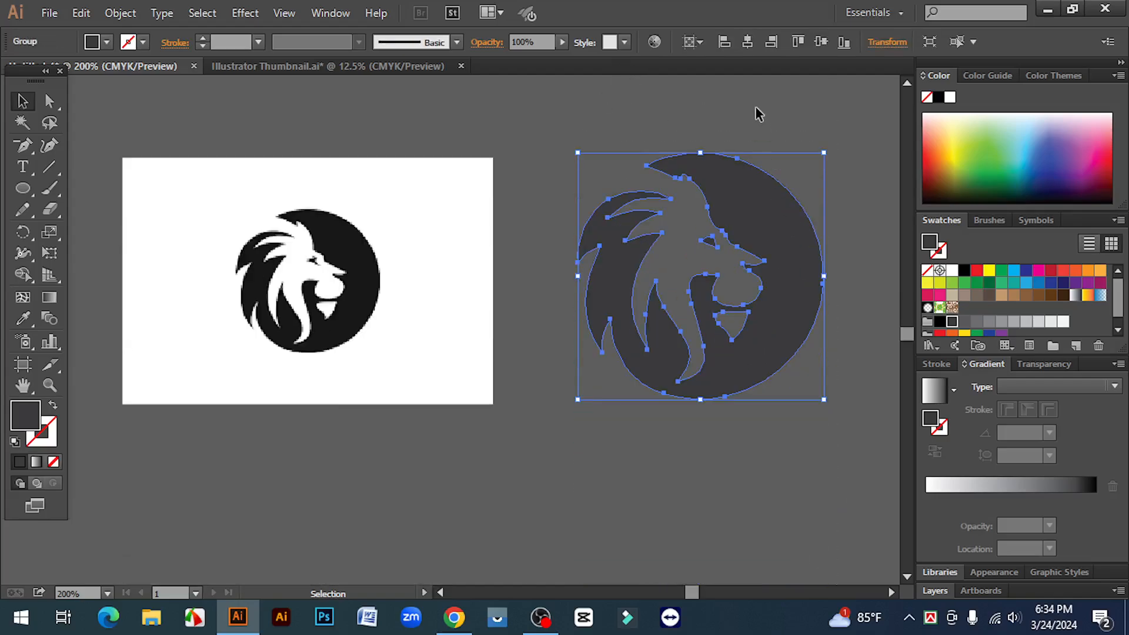
{"action": "left_click", "coordinate": [759, 115]}
{"action": "left_click", "coordinate": [755, 195]}
{"action": "left_click", "coordinate": [742, 435]}
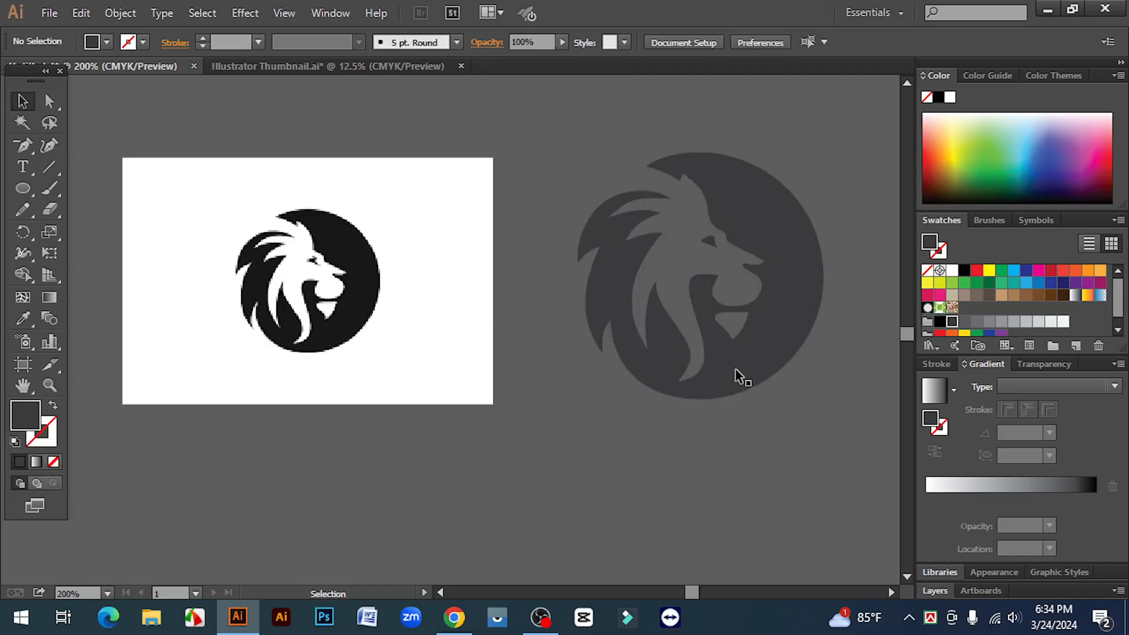
{"action": "left_click", "coordinate": [739, 376]}
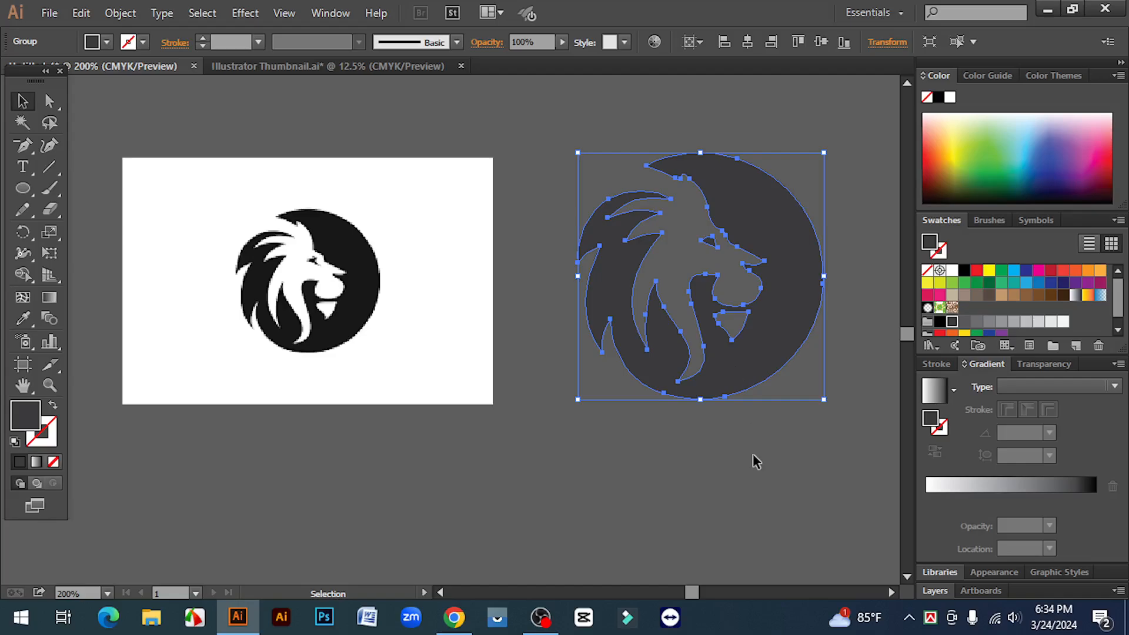
{"action": "left_click", "coordinate": [700, 437]}
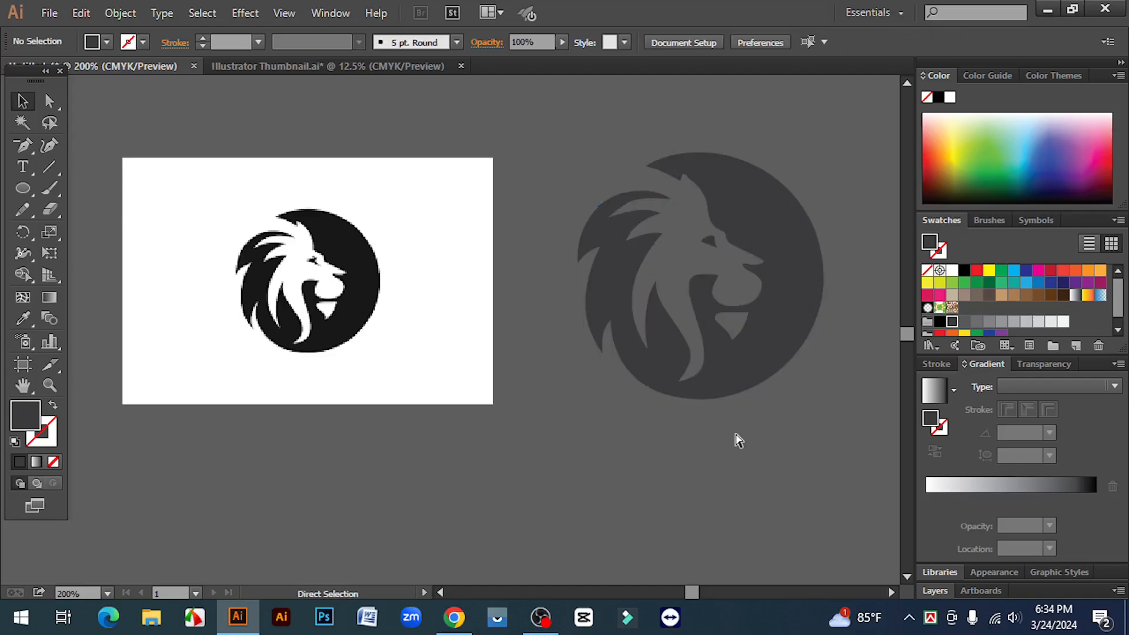
{"action": "key", "text": "ctrl+minus"}
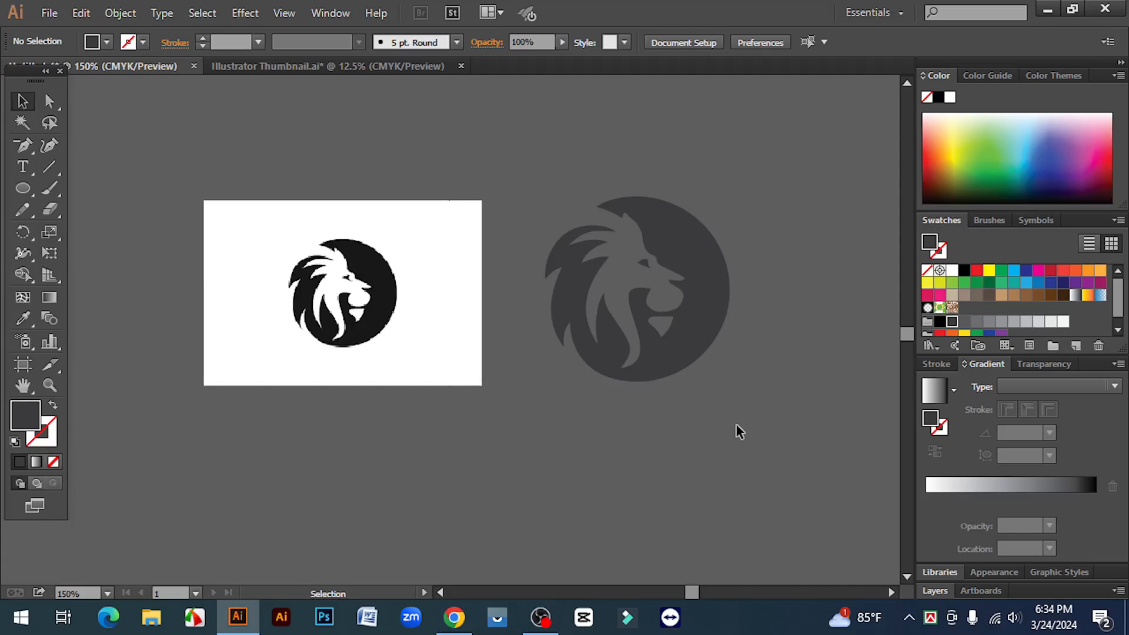
{"action": "left_click_drag", "start_coordinate": [733, 428], "coordinate": [600, 439]}
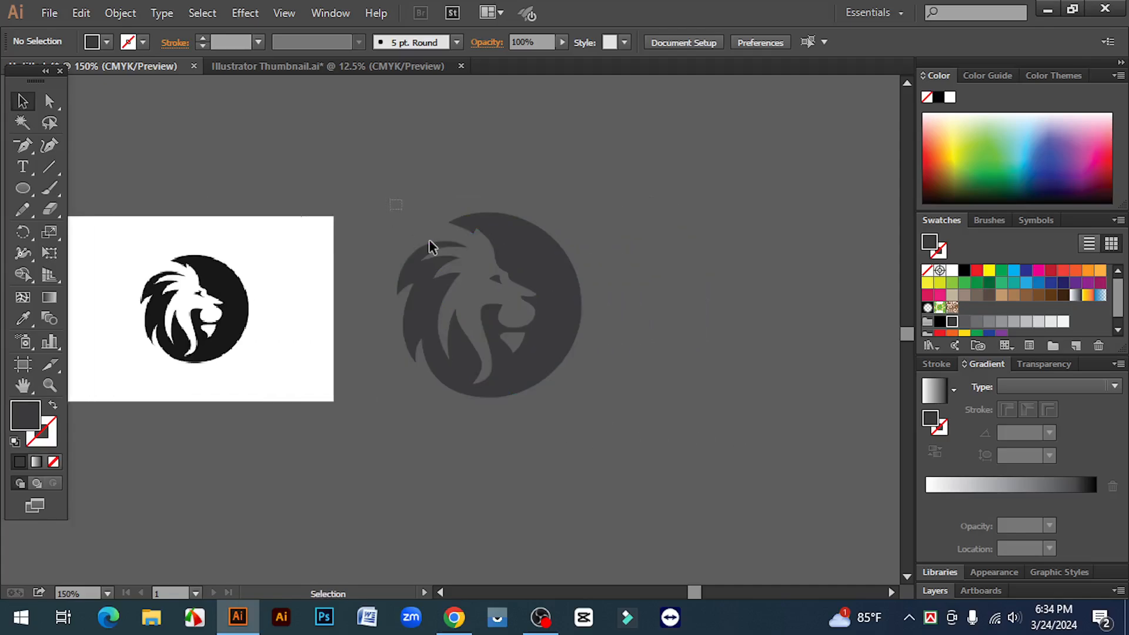
{"action": "left_click_drag", "start_coordinate": [390, 200], "coordinate": [572, 429]}
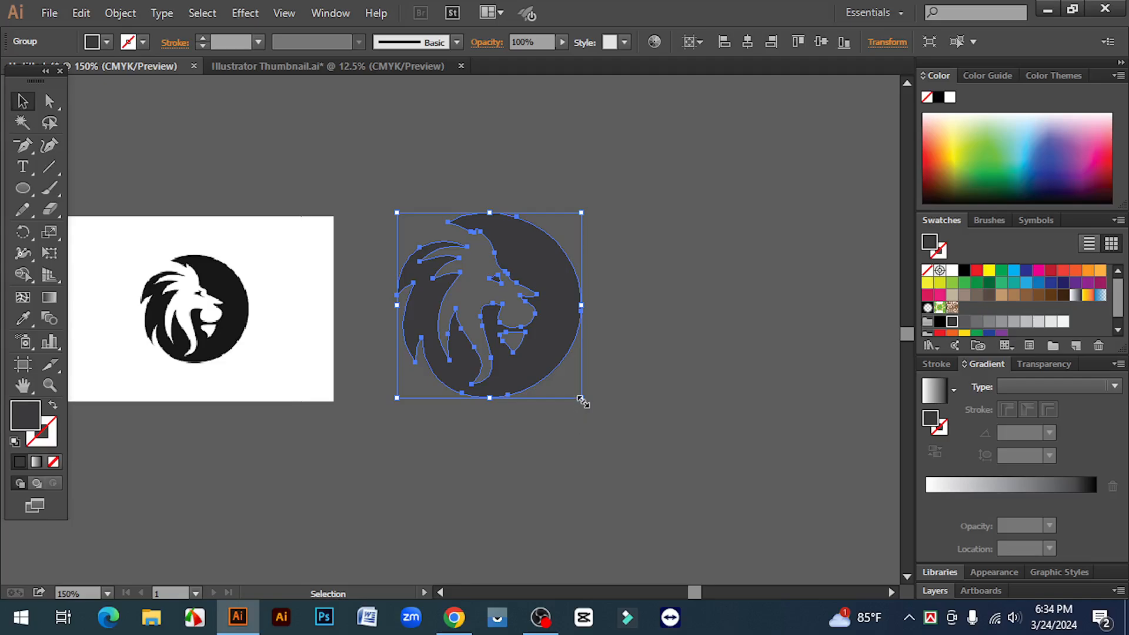
{"action": "left_click", "coordinate": [649, 396]}
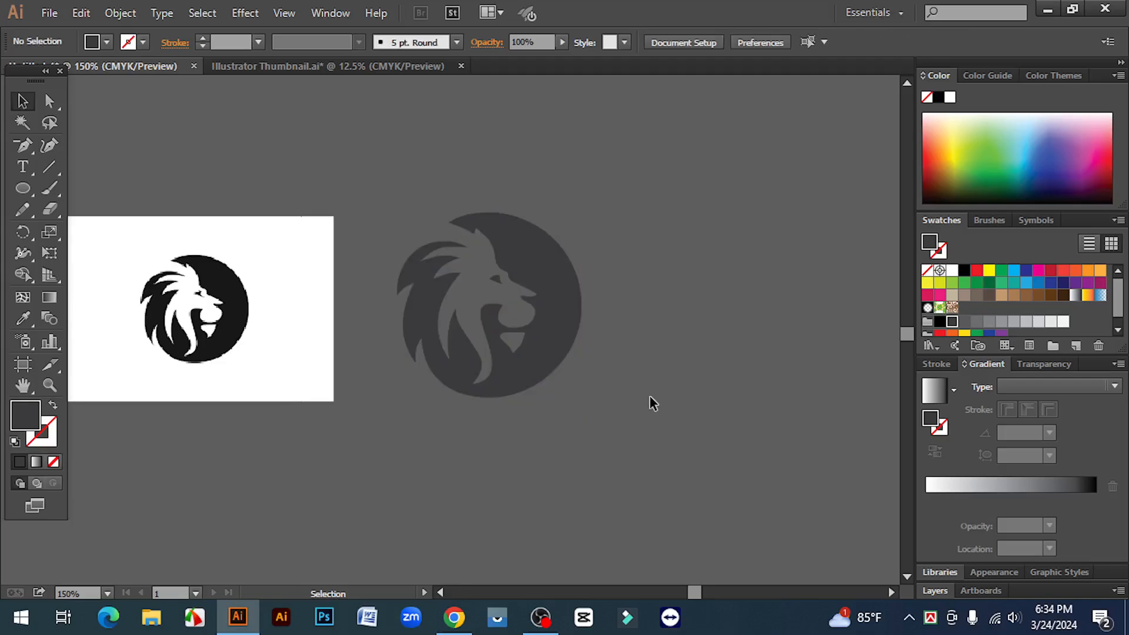
{"action": "left_click_drag", "start_coordinate": [411, 198], "coordinate": [598, 500]}
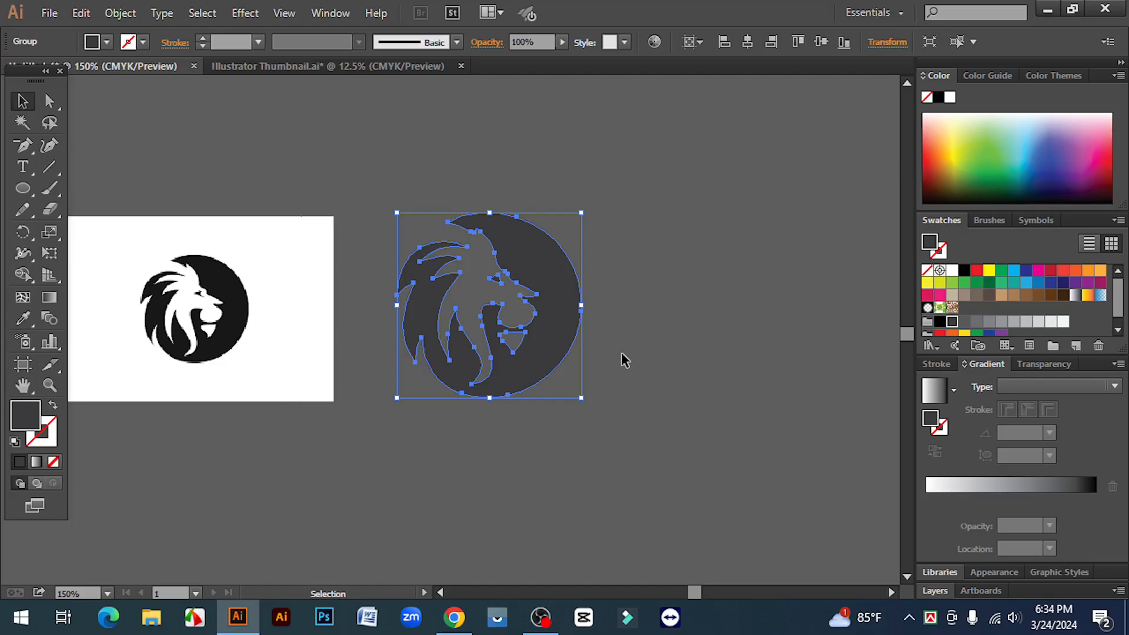
{"action": "left_click", "coordinate": [597, 310]}
{"action": "left_click", "coordinate": [559, 336]}
- Move the vector lion horizontally further away from the placed image and deselect it
{"action": "left_click_drag", "start_coordinate": [665, 422], "coordinate": [379, 178]}
{"action": "left_click", "coordinate": [642, 351]}
{"action": "left_click_drag", "start_coordinate": [540, 335], "coordinate": [676, 336]}
{"action": "left_click", "coordinate": [779, 361]}
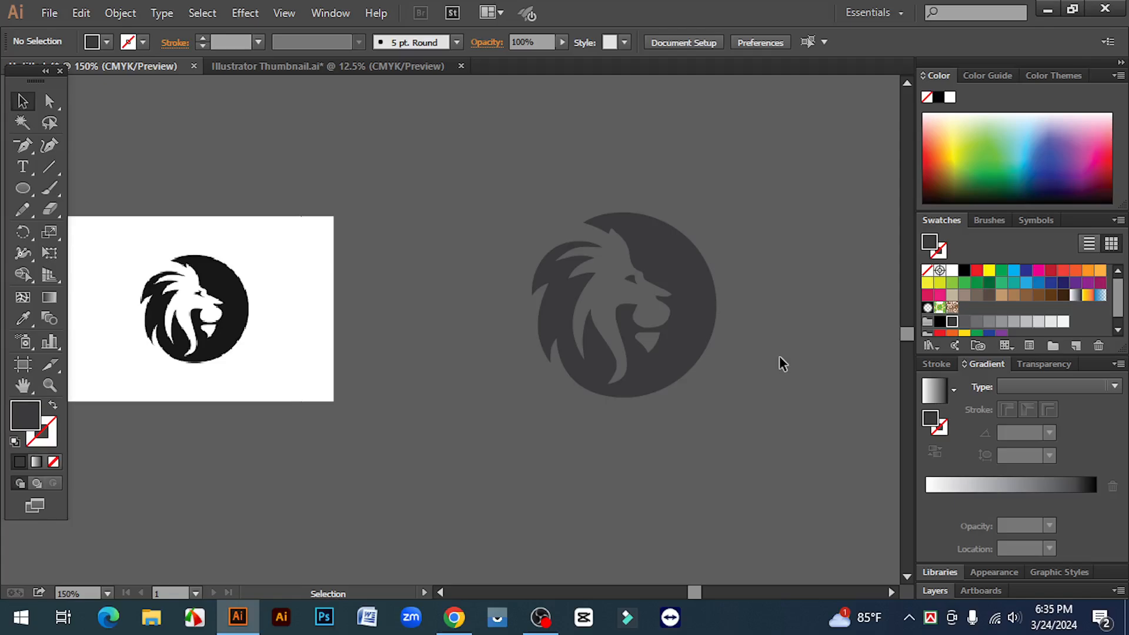
- Move the vector lion back left, close beside the placed image and level with it, and deselect it
{"action": "key", "text": "space"}
{"action": "left_click_drag", "start_coordinate": [586, 358], "coordinate": [650, 356]}
{"action": "left_click_drag", "start_coordinate": [560, 146], "coordinate": [794, 447]}
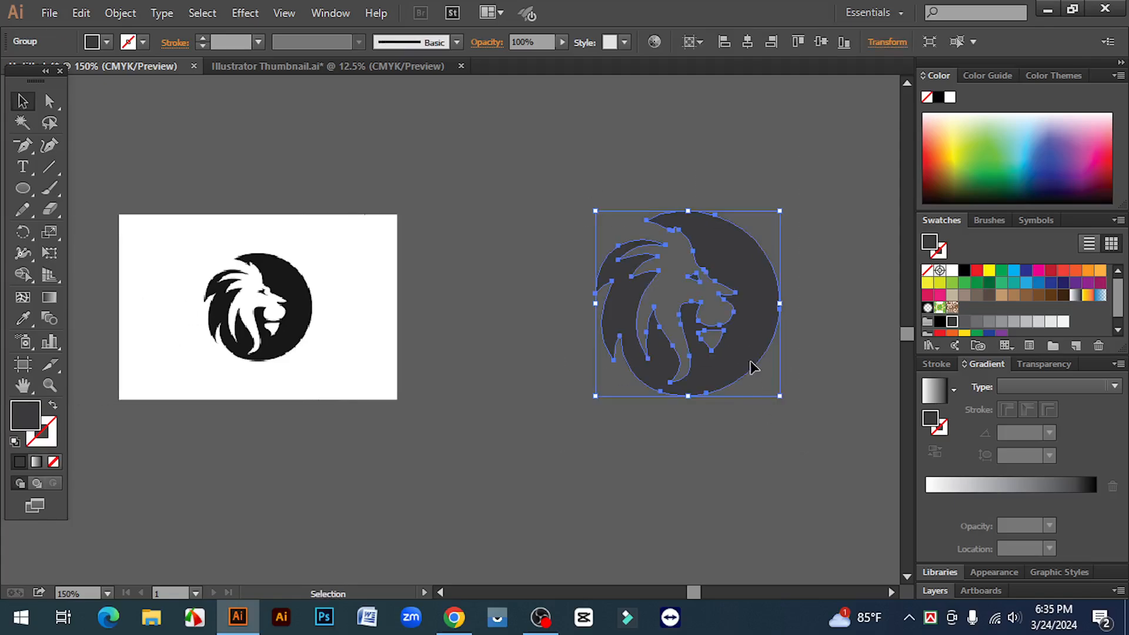
{"action": "left_click_drag", "start_coordinate": [751, 367], "coordinate": [641, 400]}
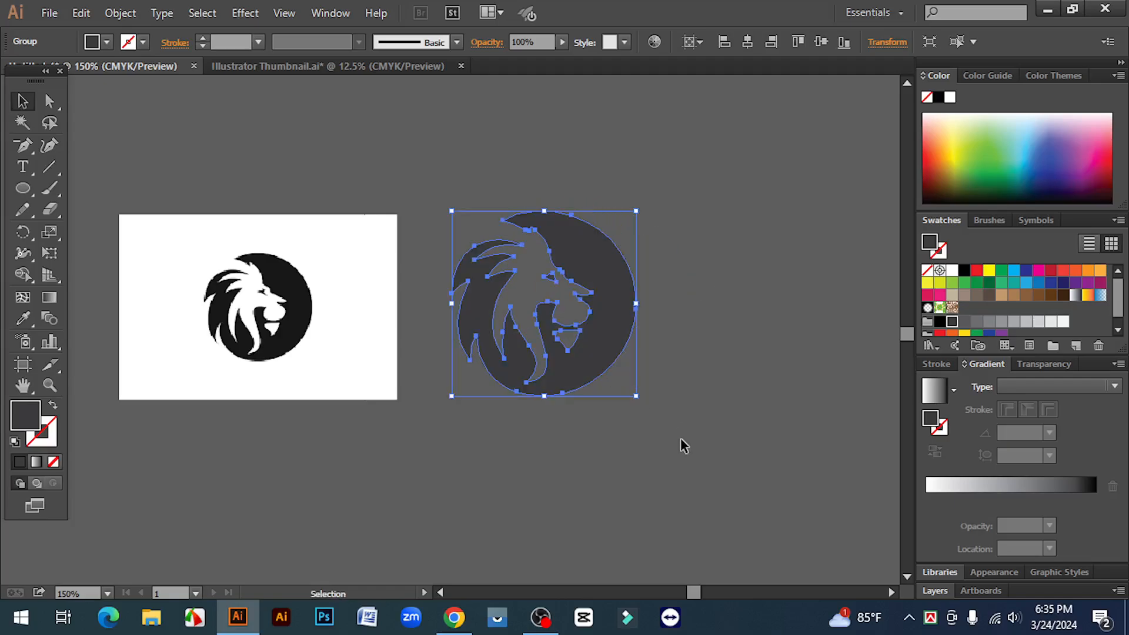
{"action": "left_click", "coordinate": [680, 437]}
{"action": "key", "text": "space"}
{"action": "left_click_drag", "start_coordinate": [443, 335], "coordinate": [532, 343]}
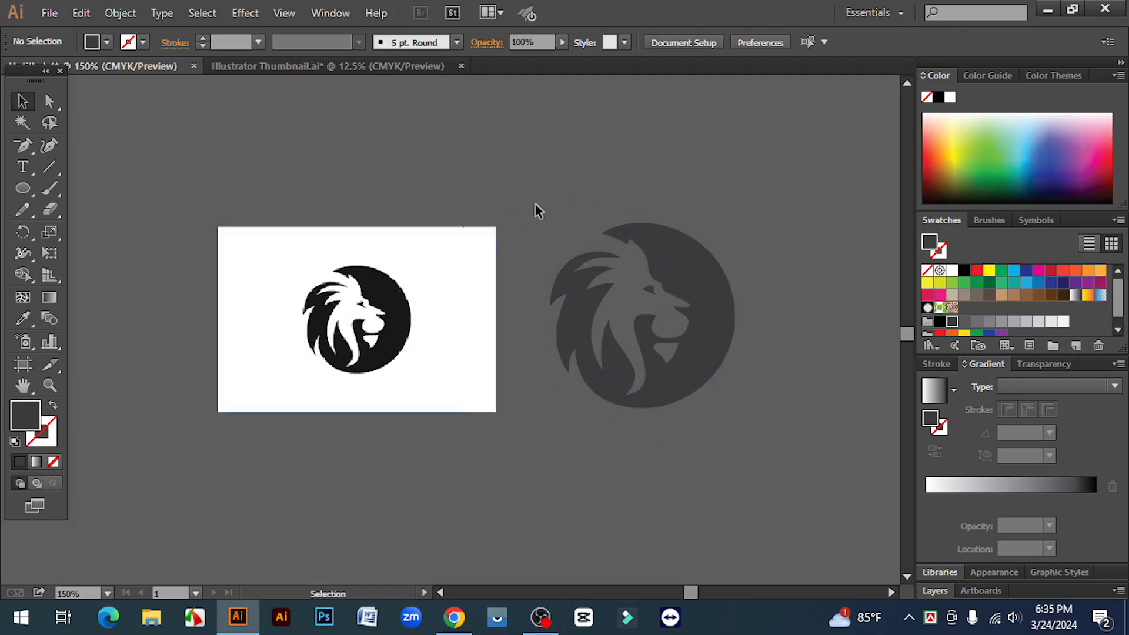
{"action": "key", "text": "space"}
{"action": "left_click", "coordinate": [464, 364], "text": "ctrl"}
{"action": "left_click_drag", "start_coordinate": [520, 390], "coordinate": [561, 428]}
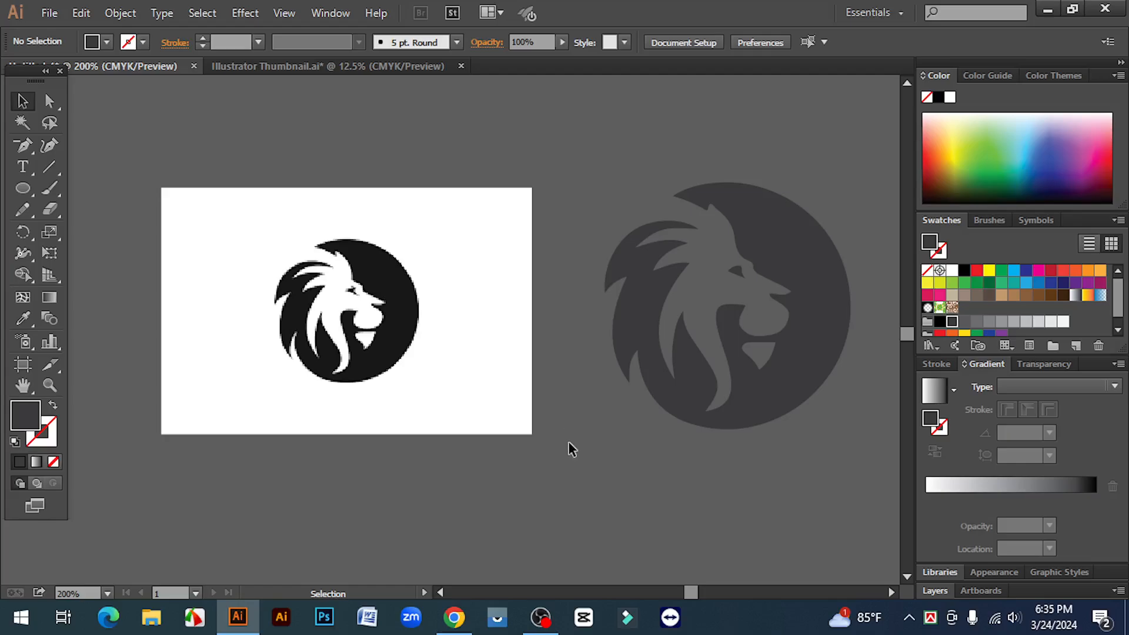
{"action": "scroll", "coordinate": [568, 442], "scroll_direction": "down", "scroll_amount": 1}
{"action": "scroll", "coordinate": [568, 441], "scroll_direction": "up", "scroll_amount": 1}
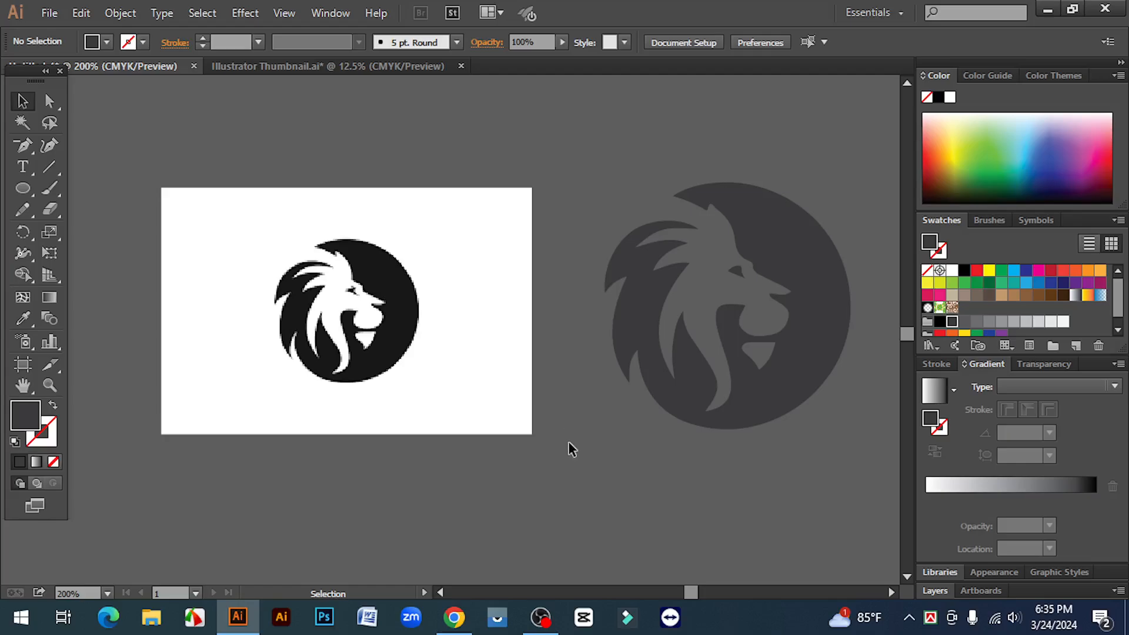